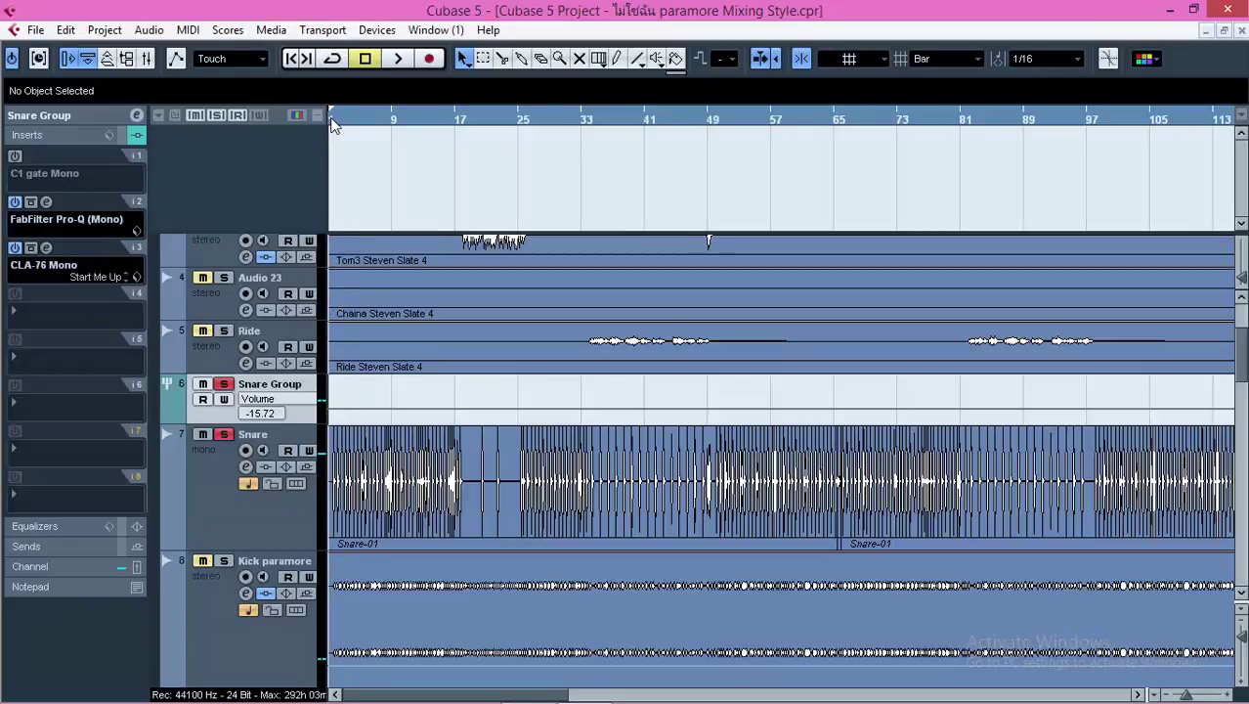
Play a short passage of the soloed snare and load C1 gate Mono in the first insert slot of Snare Group.
key("space")
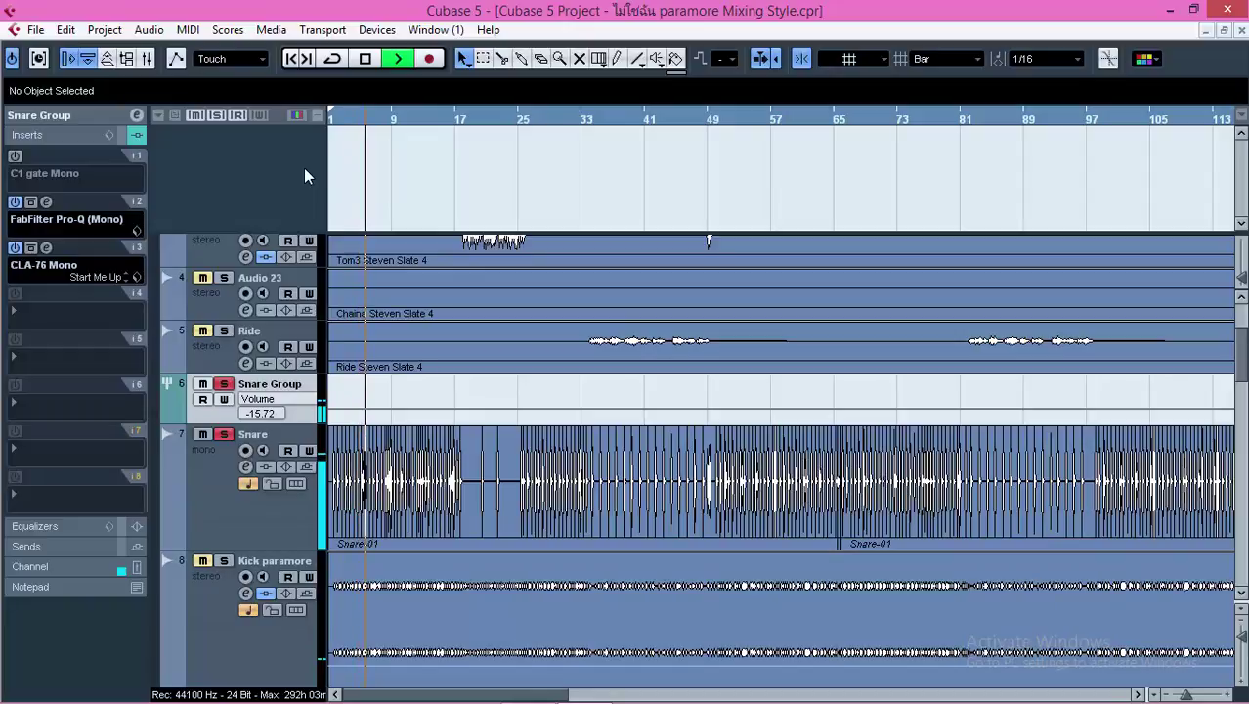
key("space")
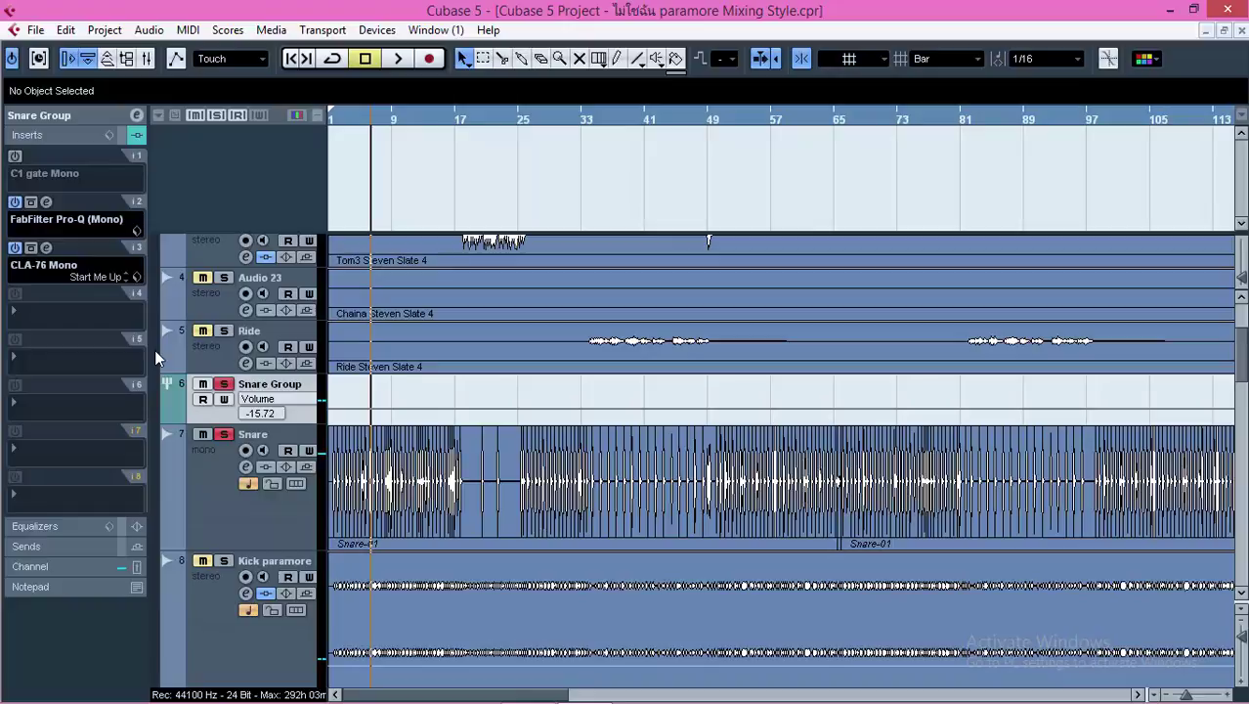
left_click(49, 174)
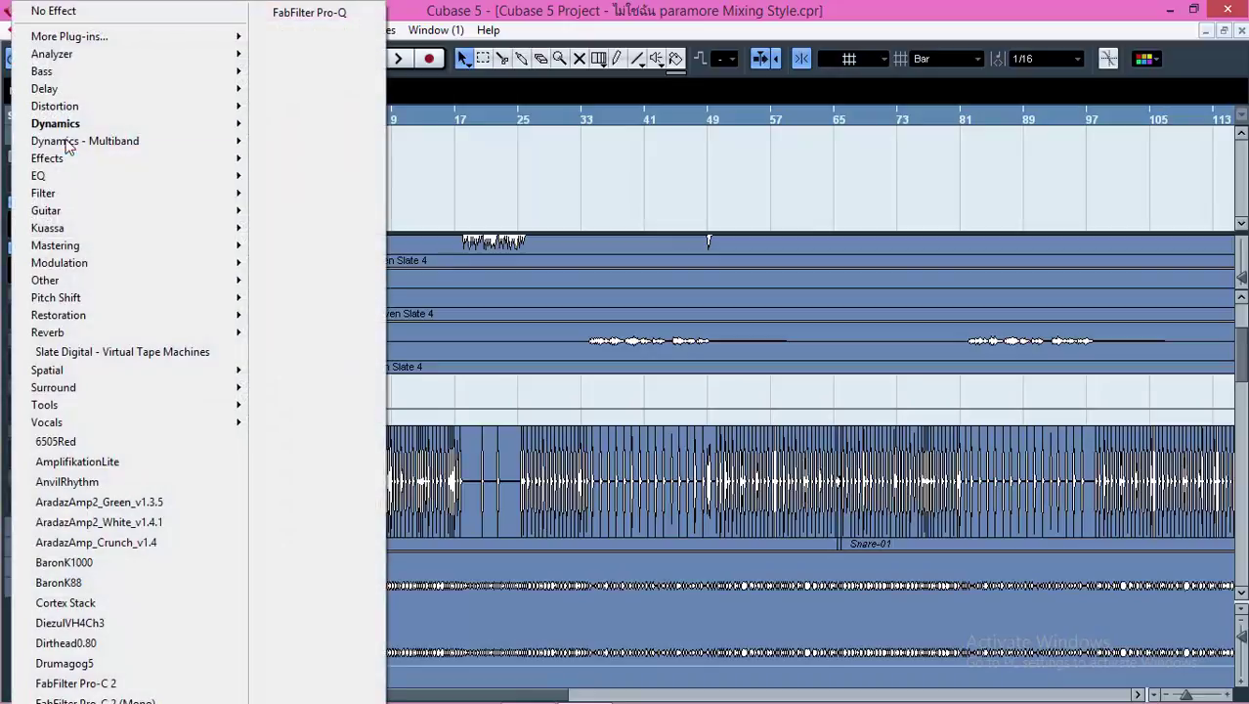
mouse_move(113, 125)
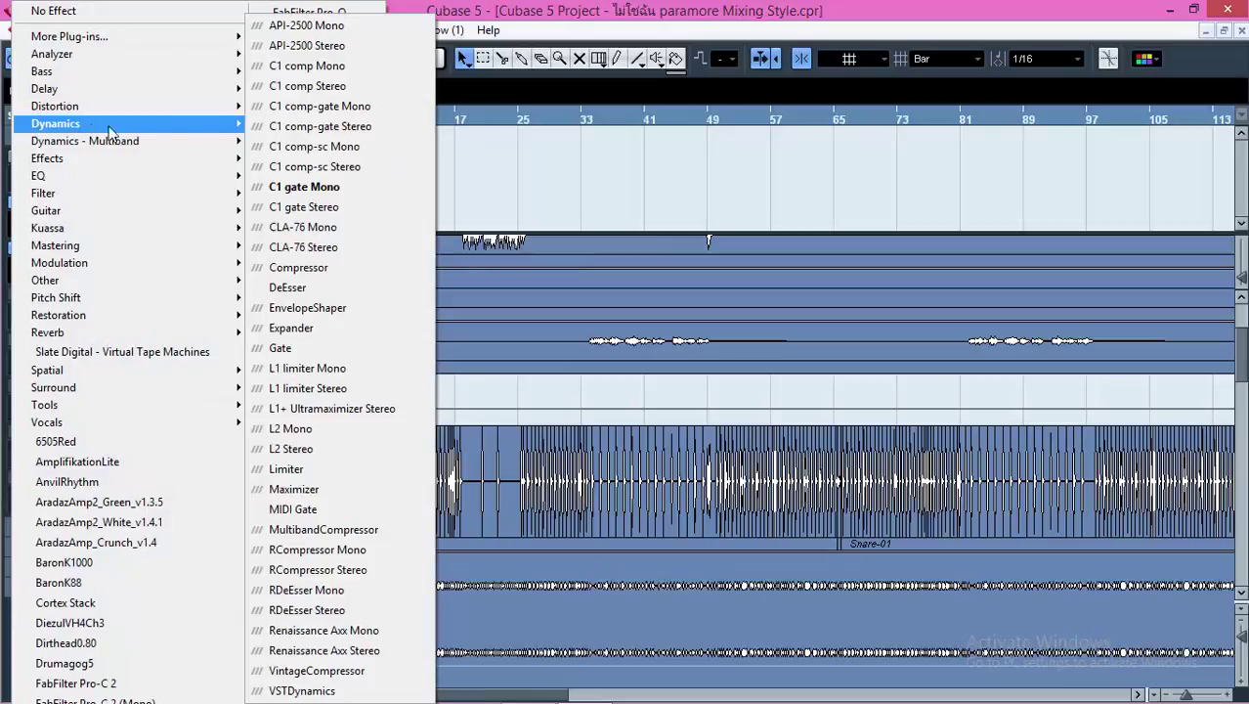
left_click(312, 188)
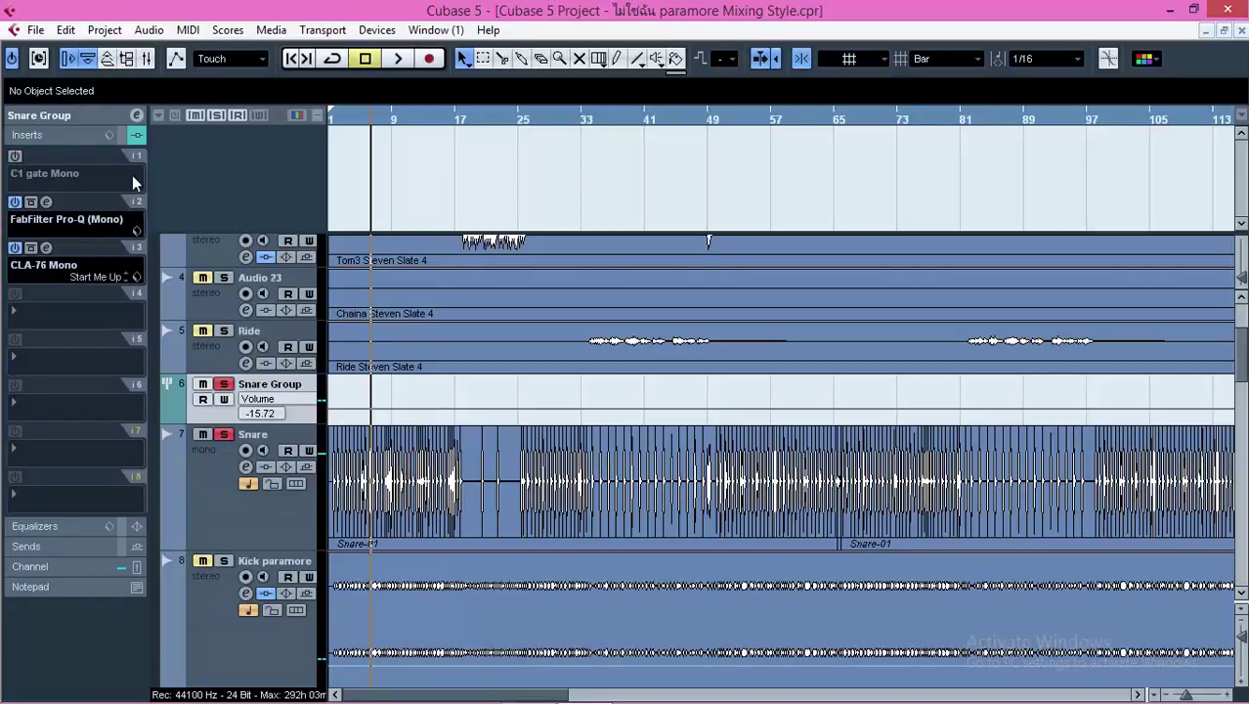
Shuffle the Snare Group inserts, restore the order C1 gate Mono, FabFilter Pro-Q, CLA-76 Mono, and activate the gate.
left_click_drag(141, 306, 142, 307)
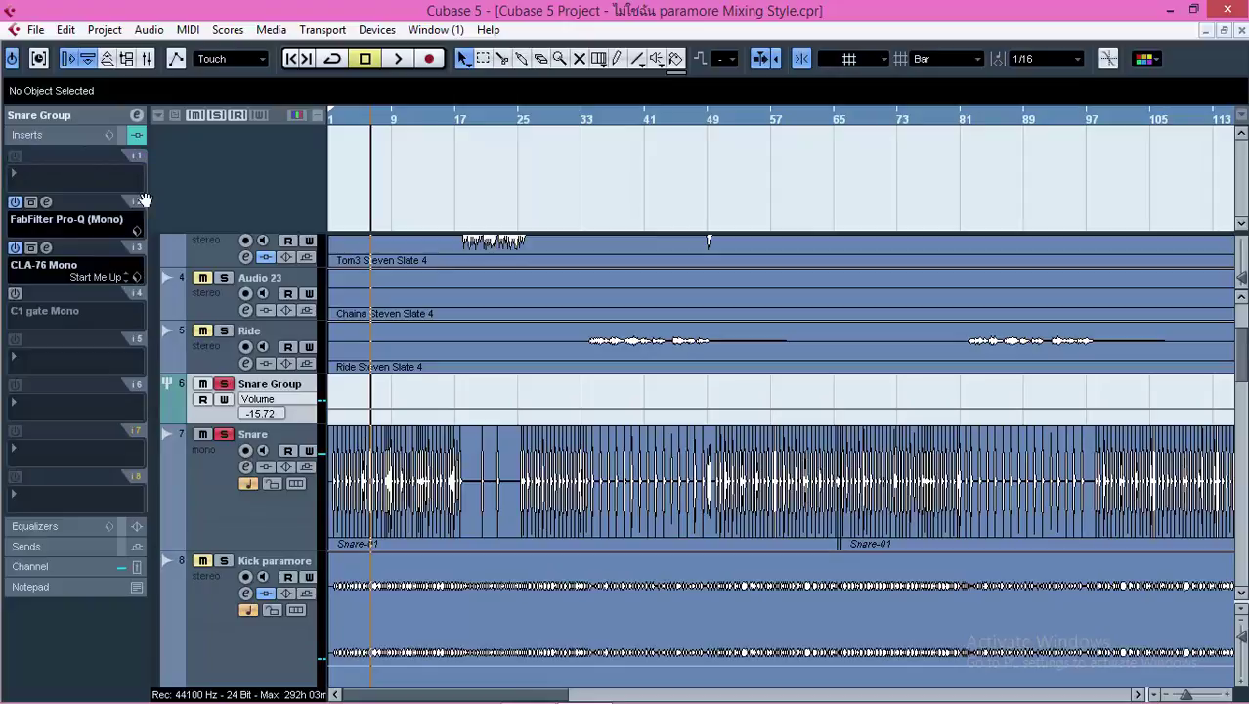
left_click_drag(138, 166, 135, 199)
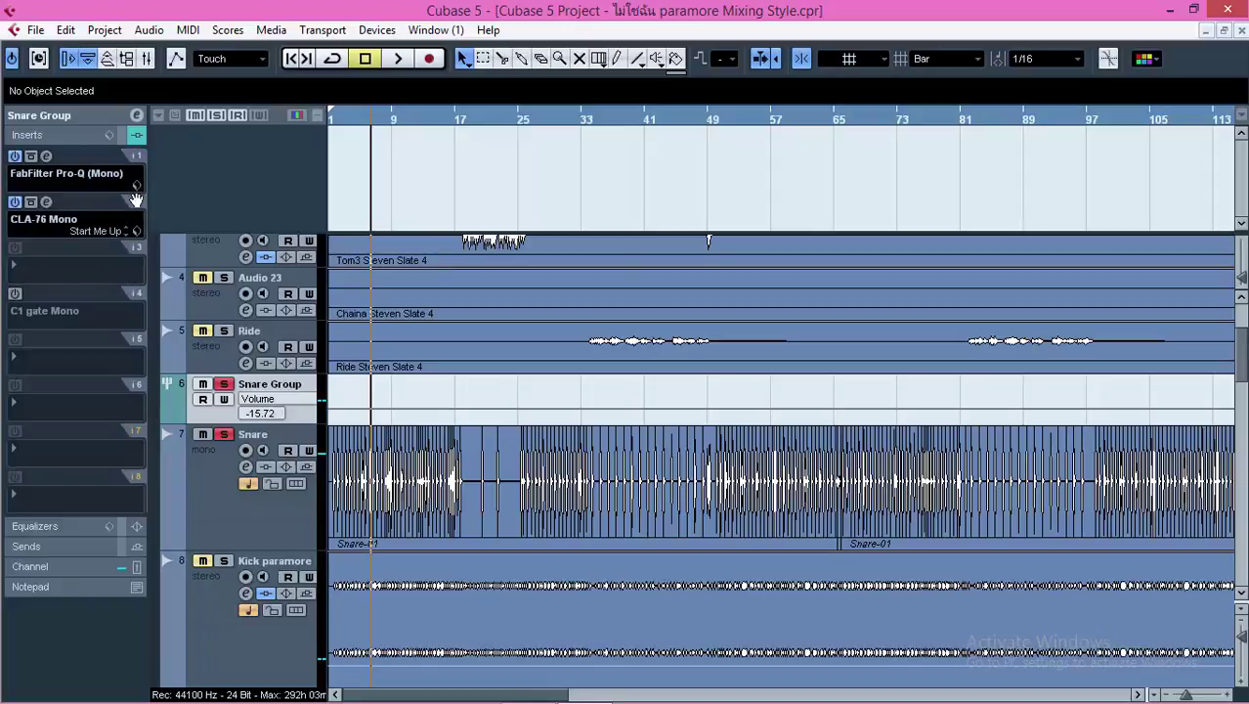
left_click_drag(136, 252, 135, 253)
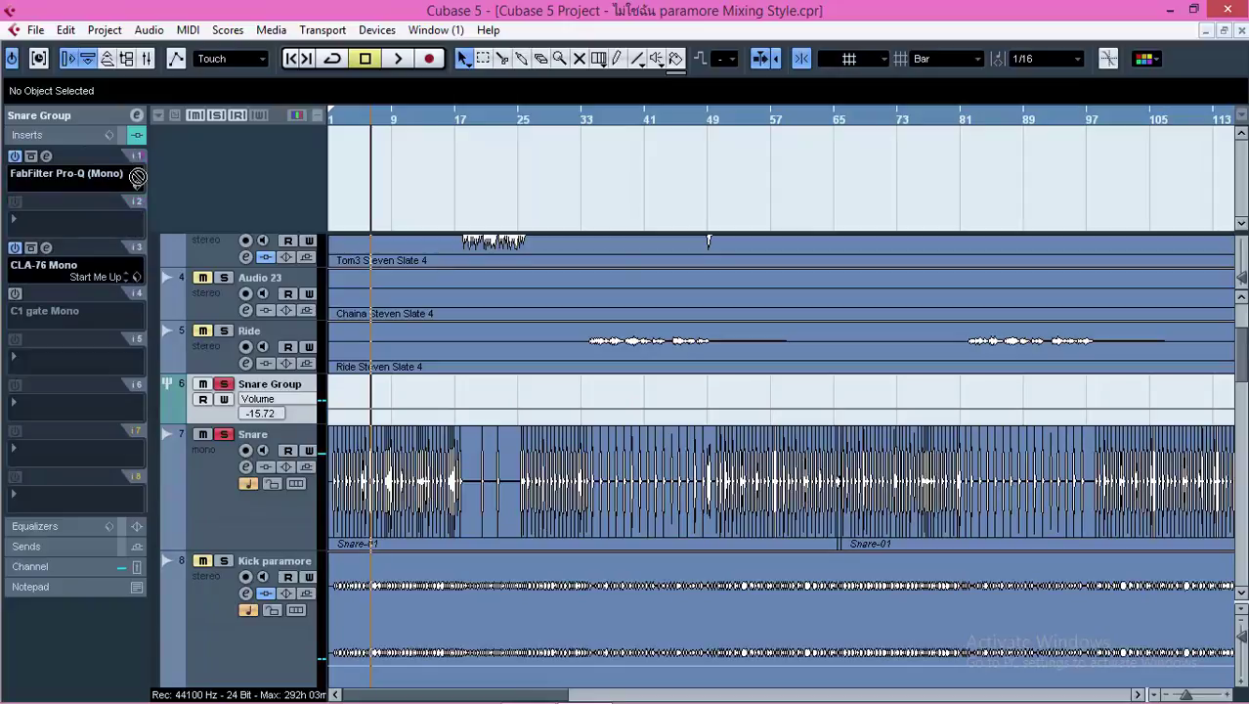
left_click_drag(137, 177, 74, 164)
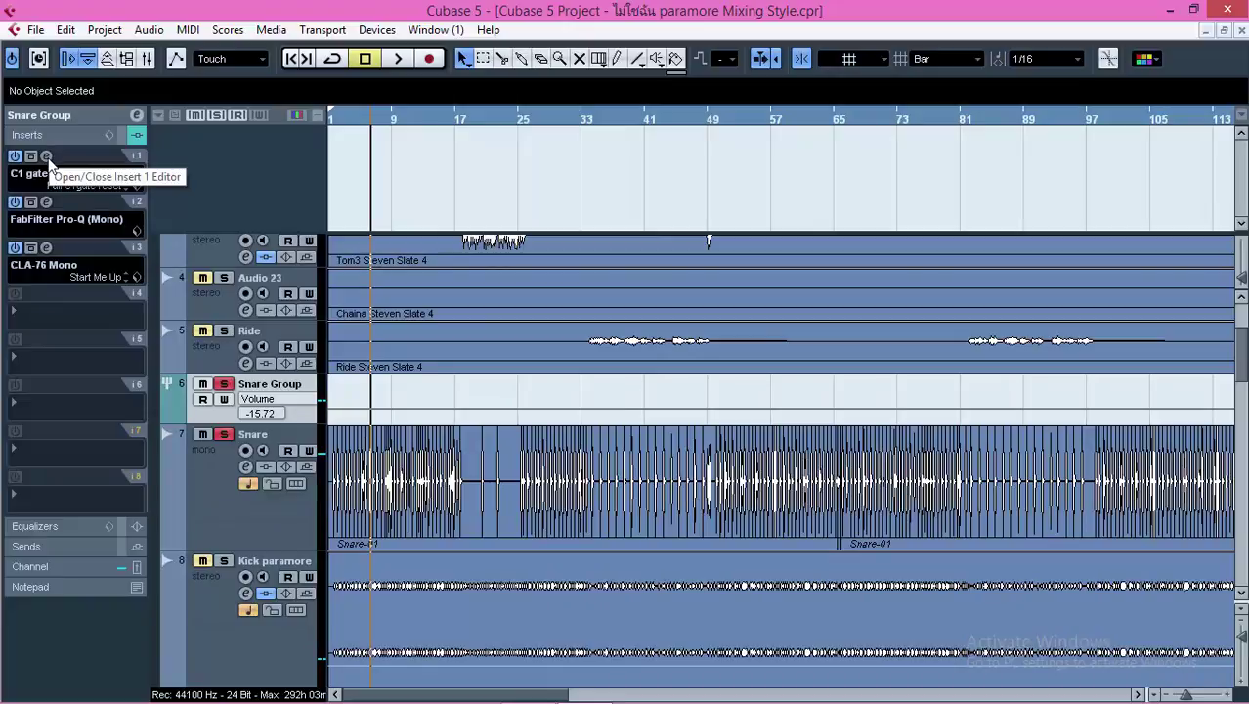
Open the C1 gate editor, load the Full C1gate reset preset and set both gate open and gate close to about -57.2.
left_click(46, 156)
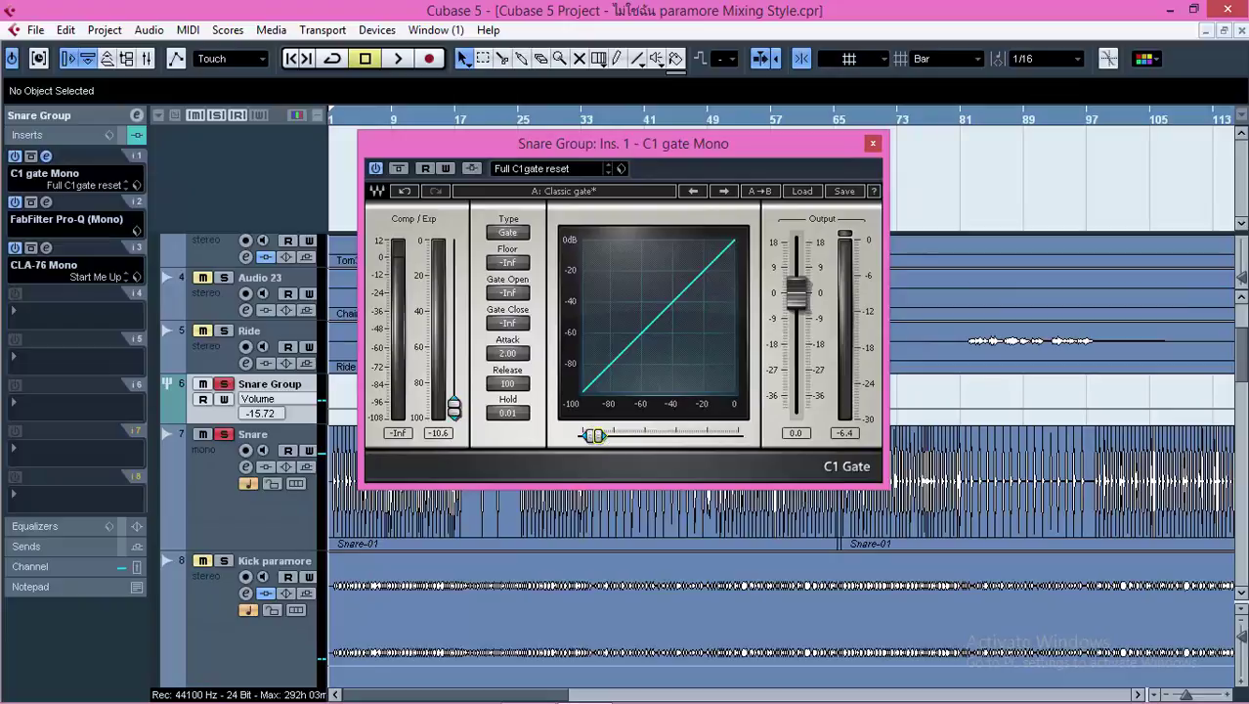
left_click_drag(595, 435, 663, 435)
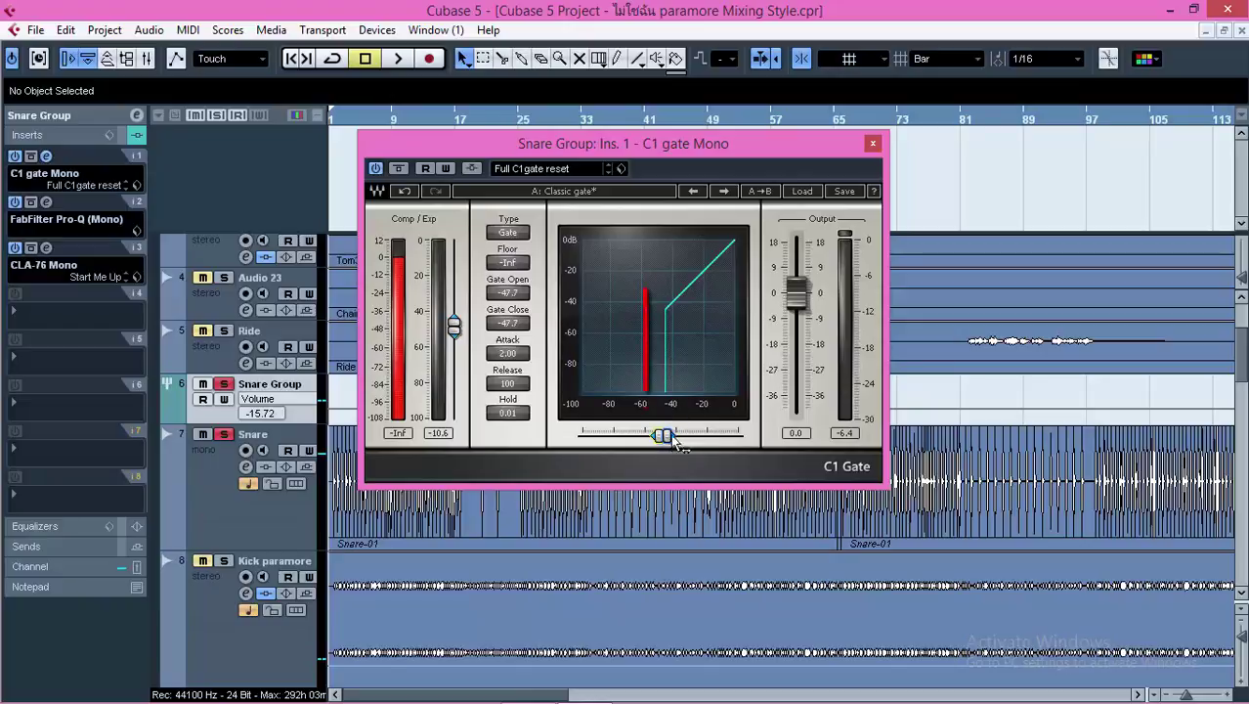
left_click_drag(677, 437, 677, 391)
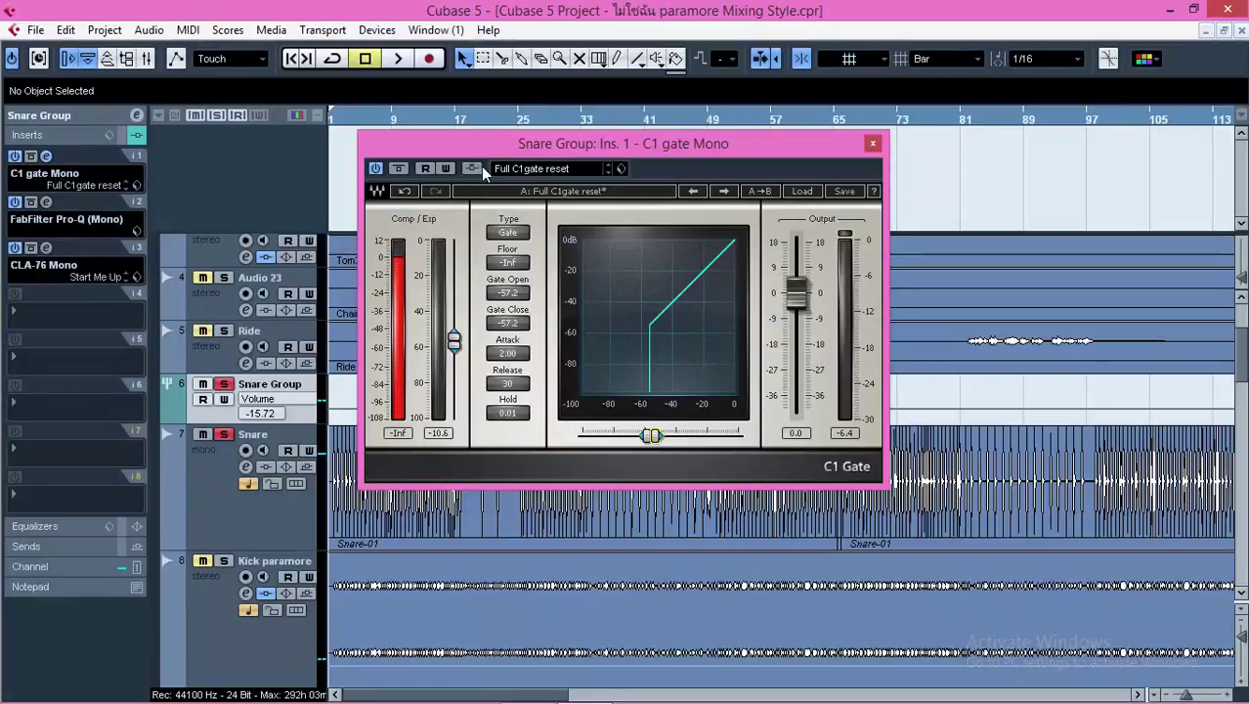
left_click_drag(477, 150, 570, 234)
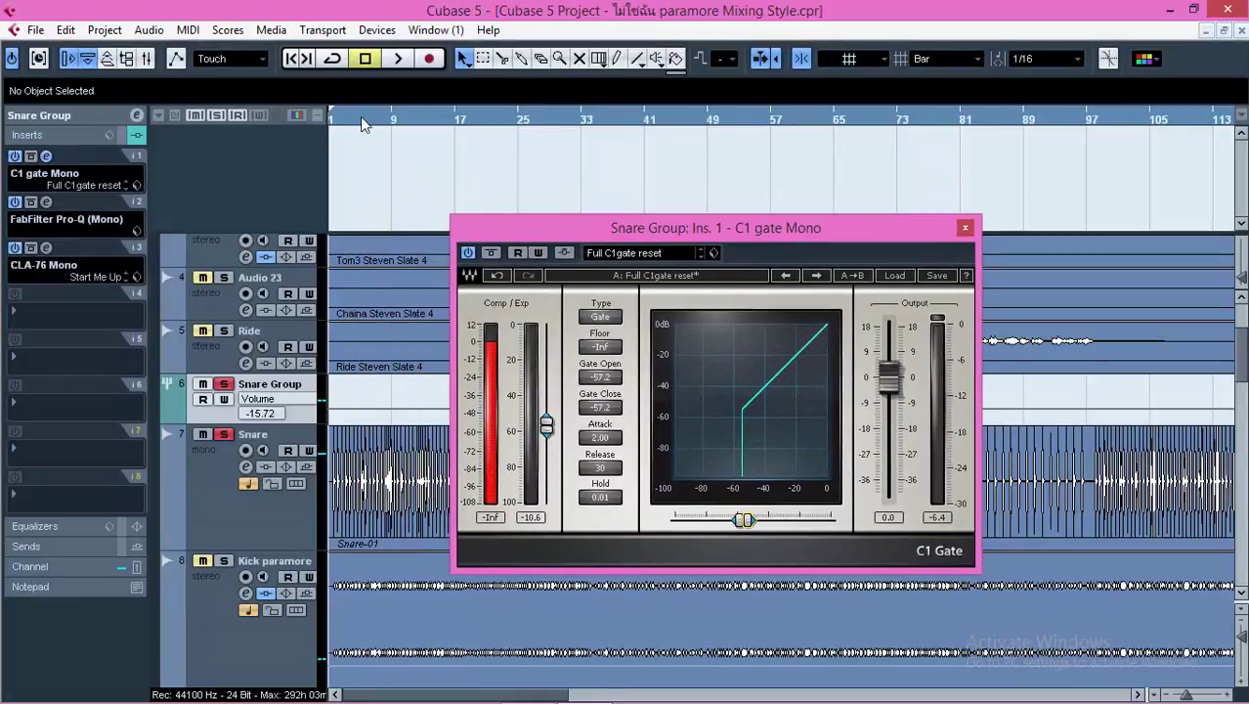
Play from near the song's start while sweeping the gate thresholds between -Inf and about -53.3, ending at -Inf, and stop playback.
left_click_drag(354, 123, 342, 127)
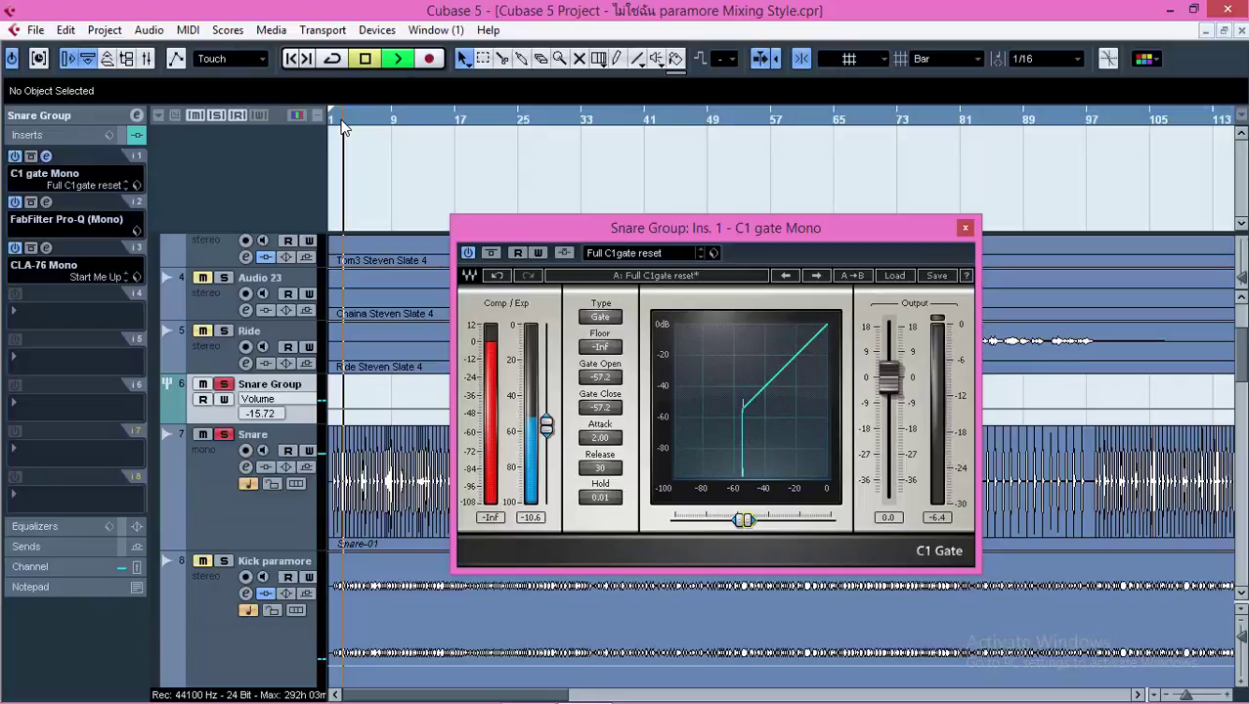
left_click_drag(740, 520, 687, 519)
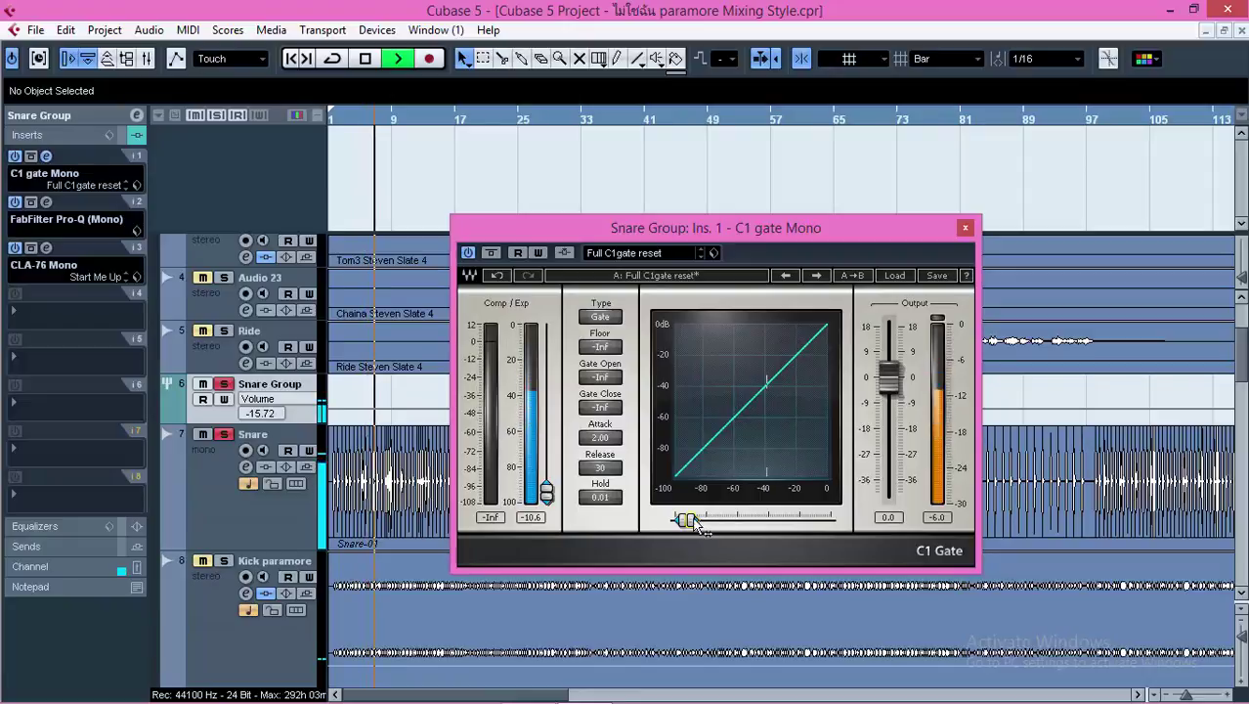
left_click_drag(689, 520, 749, 519)
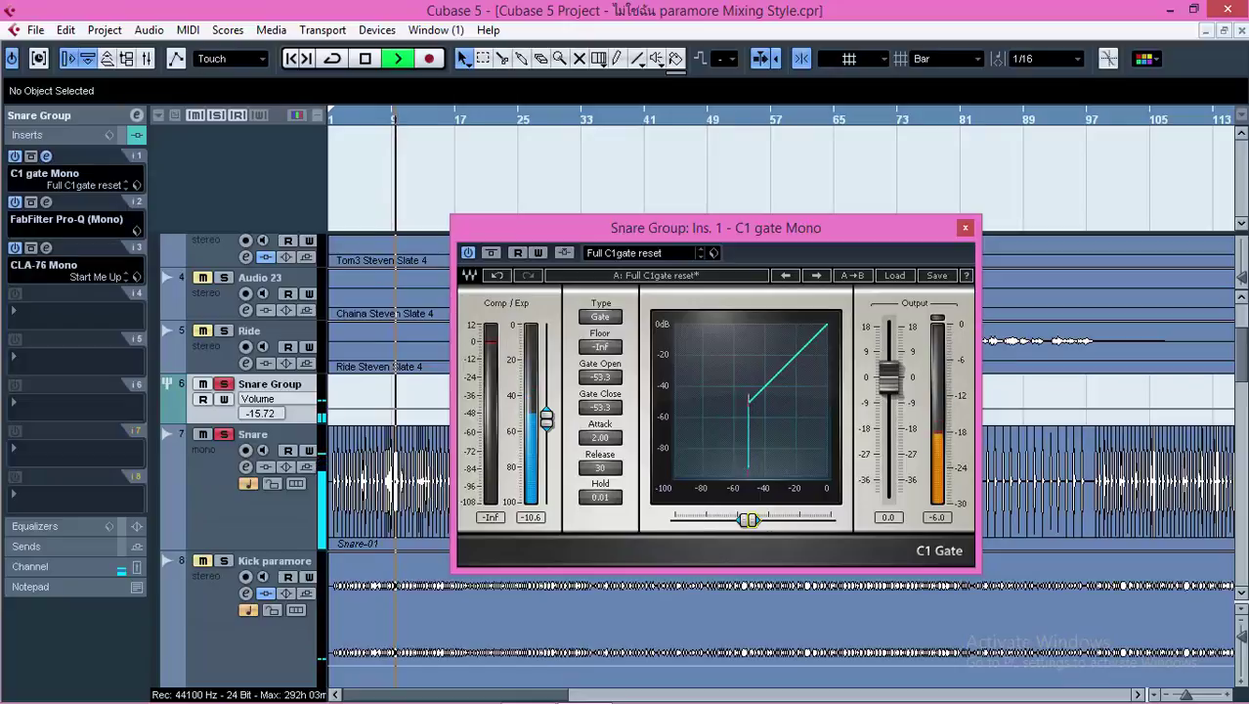
mouse_move(749, 519)
left_mouse_down()
mouse_move(759, 522)
mouse_move(741, 522)
left_mouse_up()
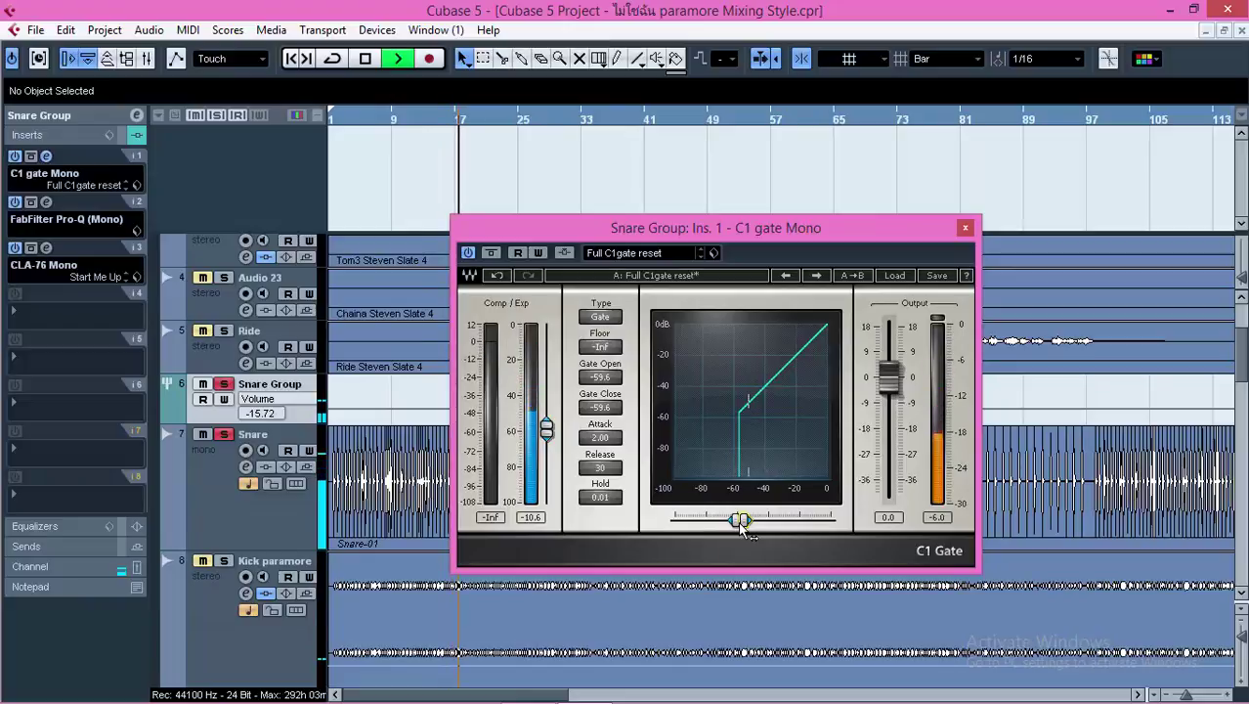
left_click_drag(739, 520, 687, 520)
key("space")
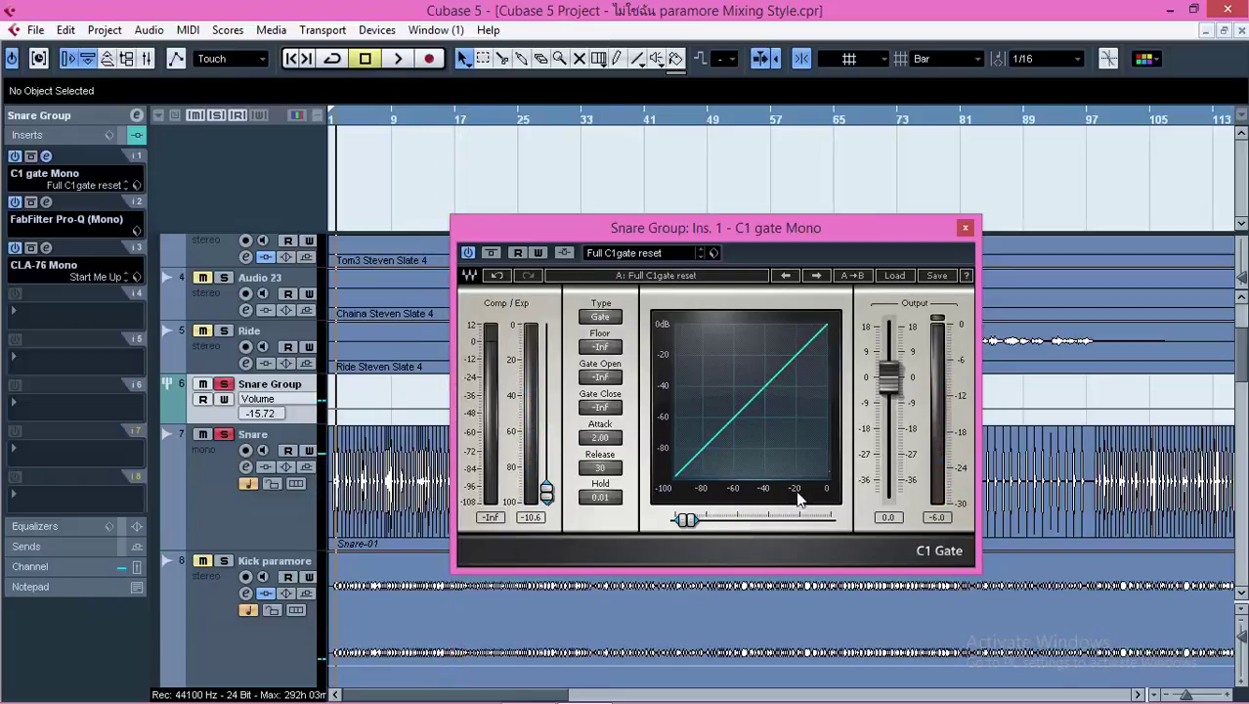
Load the Classic gate preset and set gate open and gate close to about -53.8 while auditioning the snare.
left_click(897, 275)
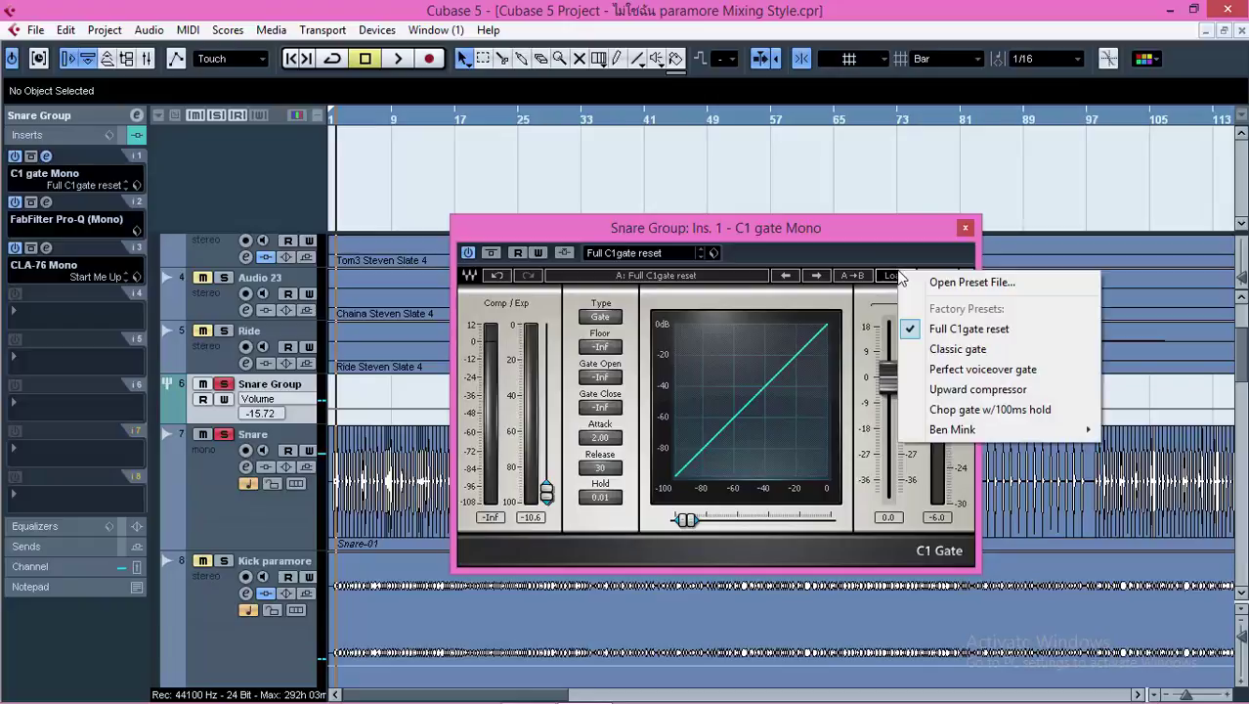
left_click(968, 352)
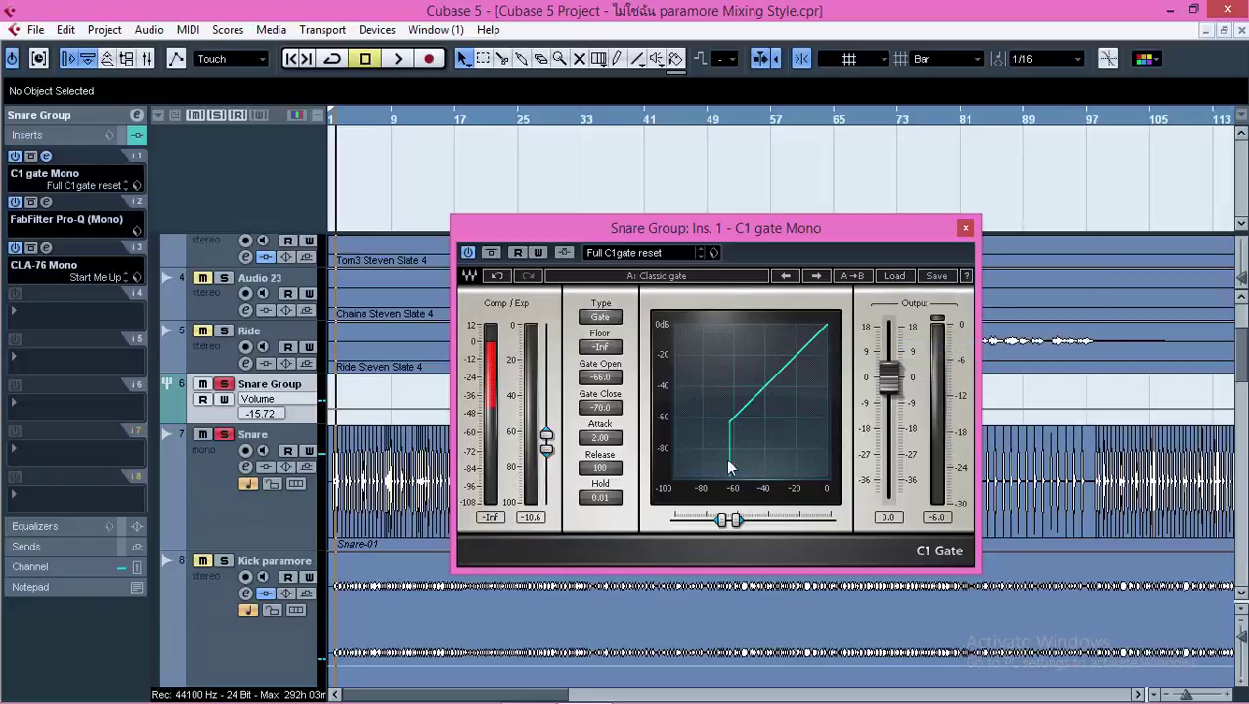
left_click_drag(723, 522, 748, 520)
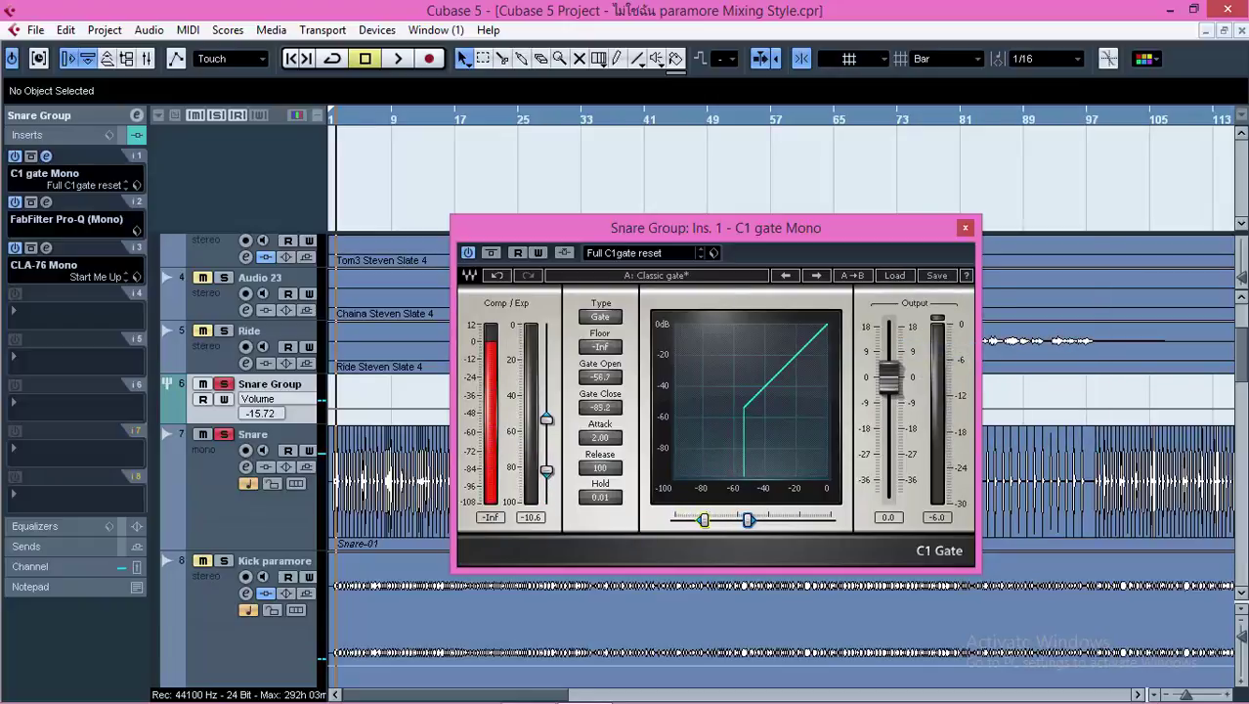
key("space")
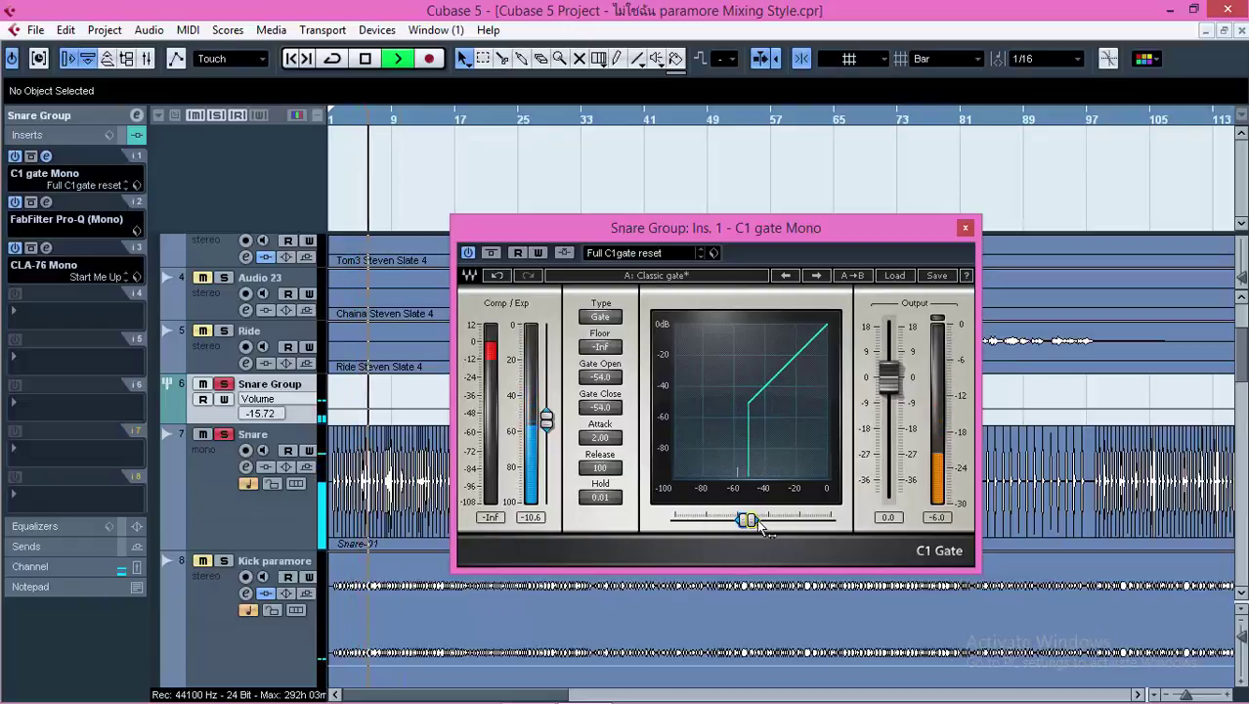
key("space")
Compare the snare from the song's start with the C1 gate switched off and on again.
left_click(468, 253)
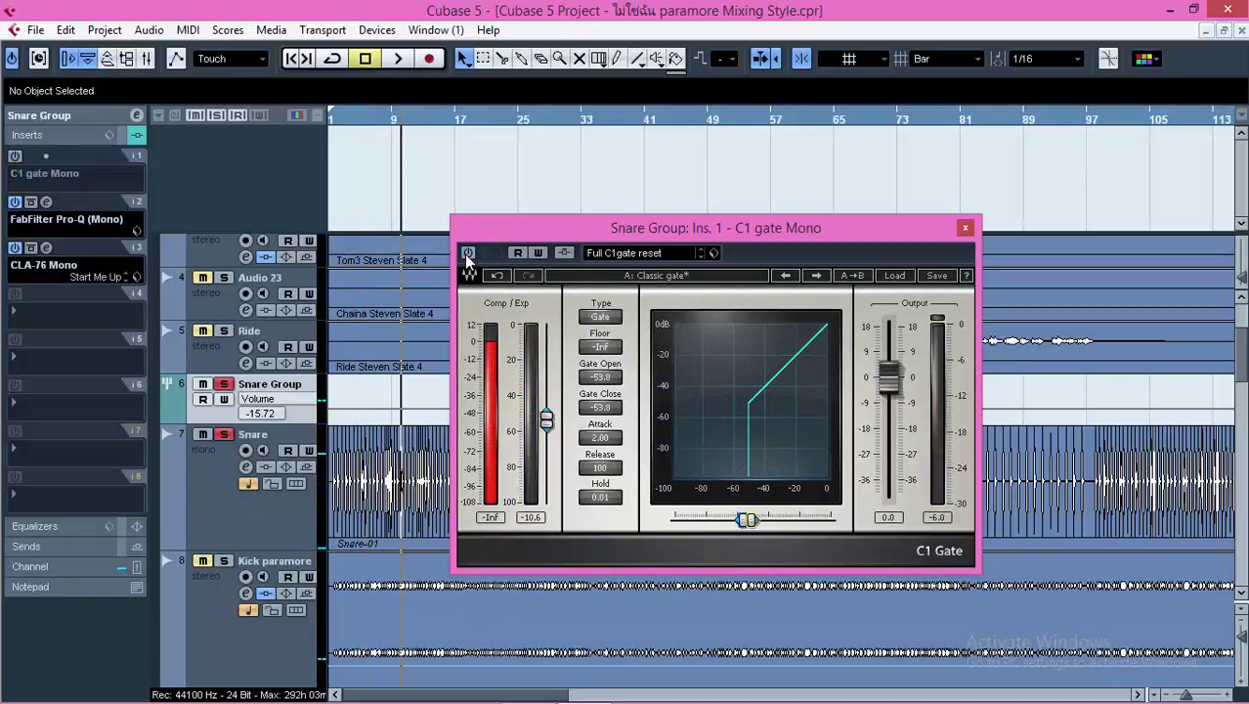
left_click(336, 119)
key("space")
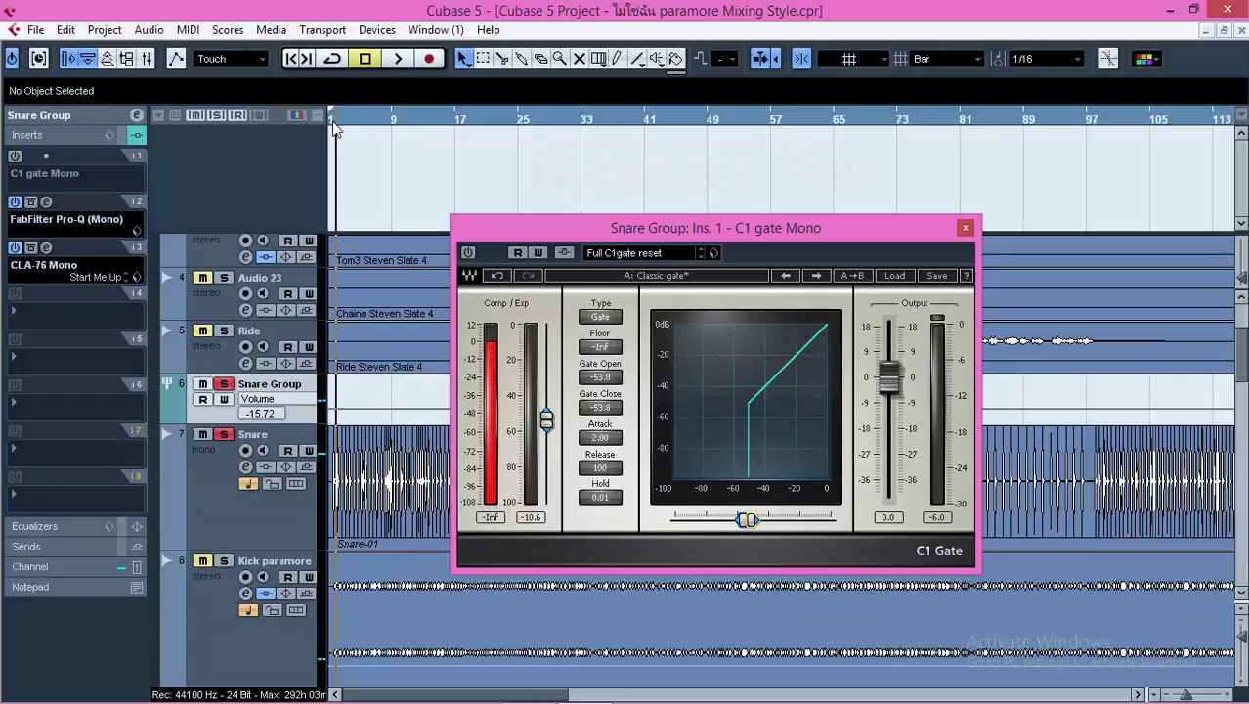
left_click(468, 253)
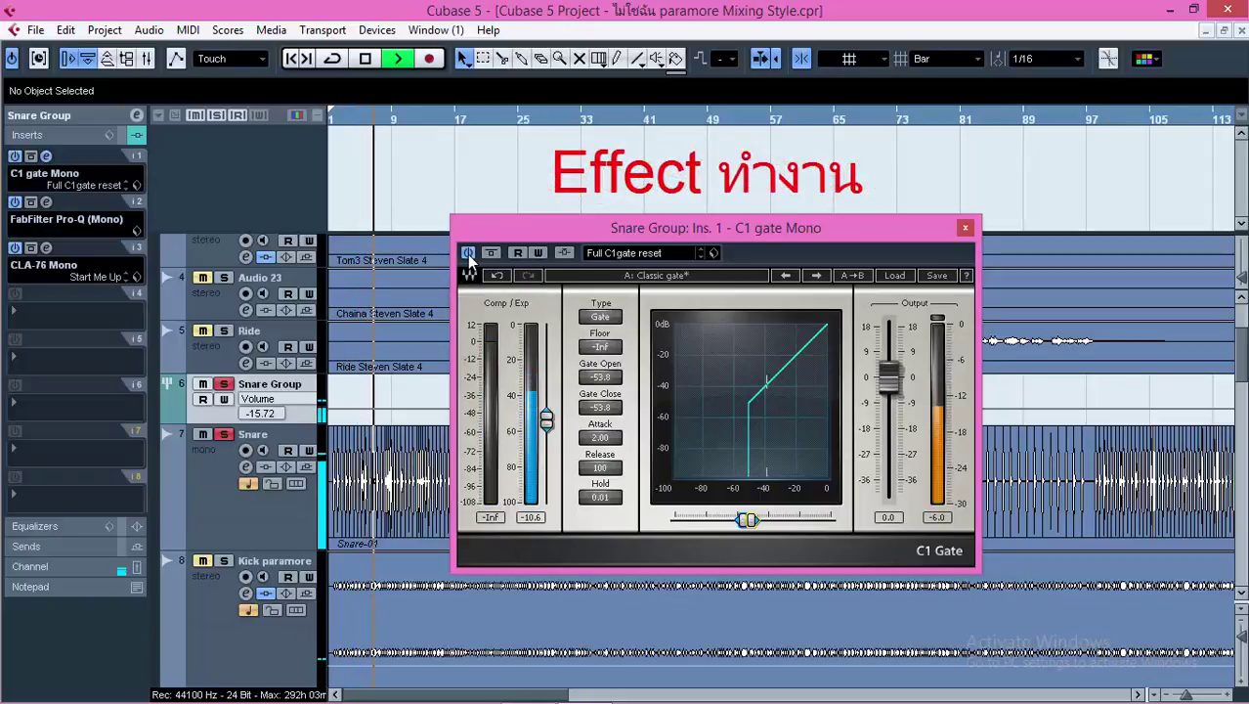
Fine-tune gate open and gate close to about -55.5 during playback and close the C1 gate editor.
left_click_drag(748, 519, 750, 519)
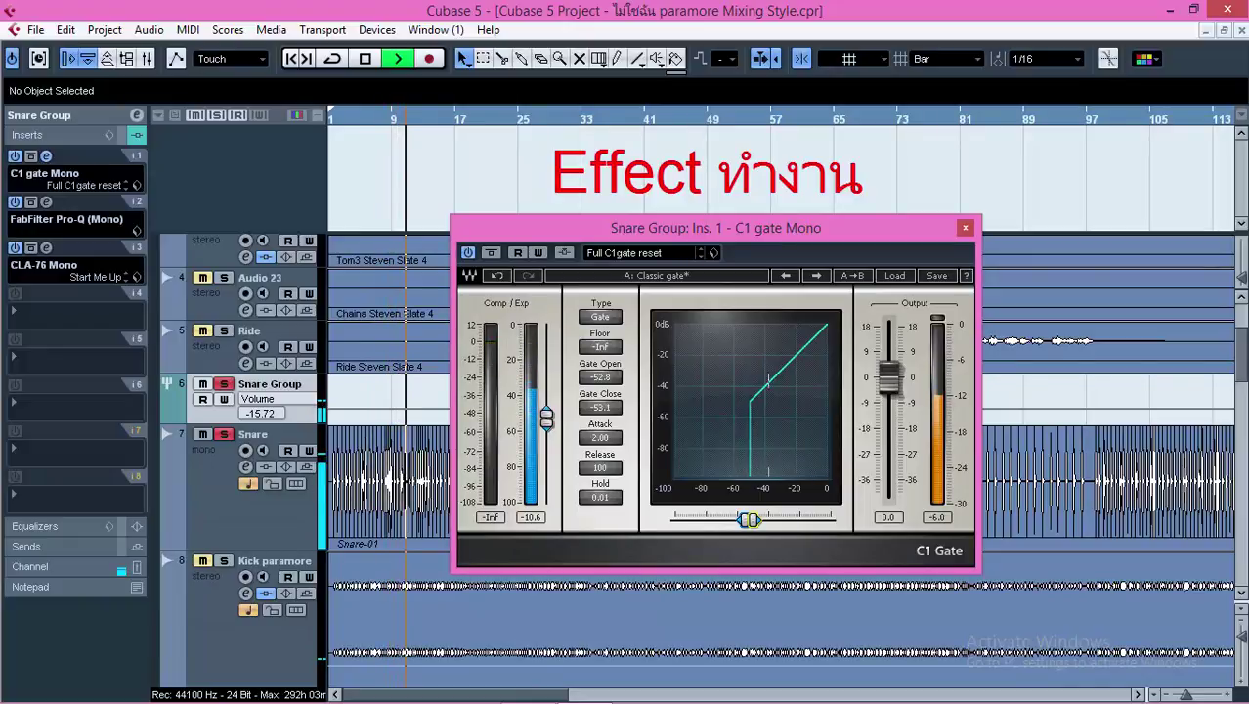
left_click_drag(748, 519, 751, 519)
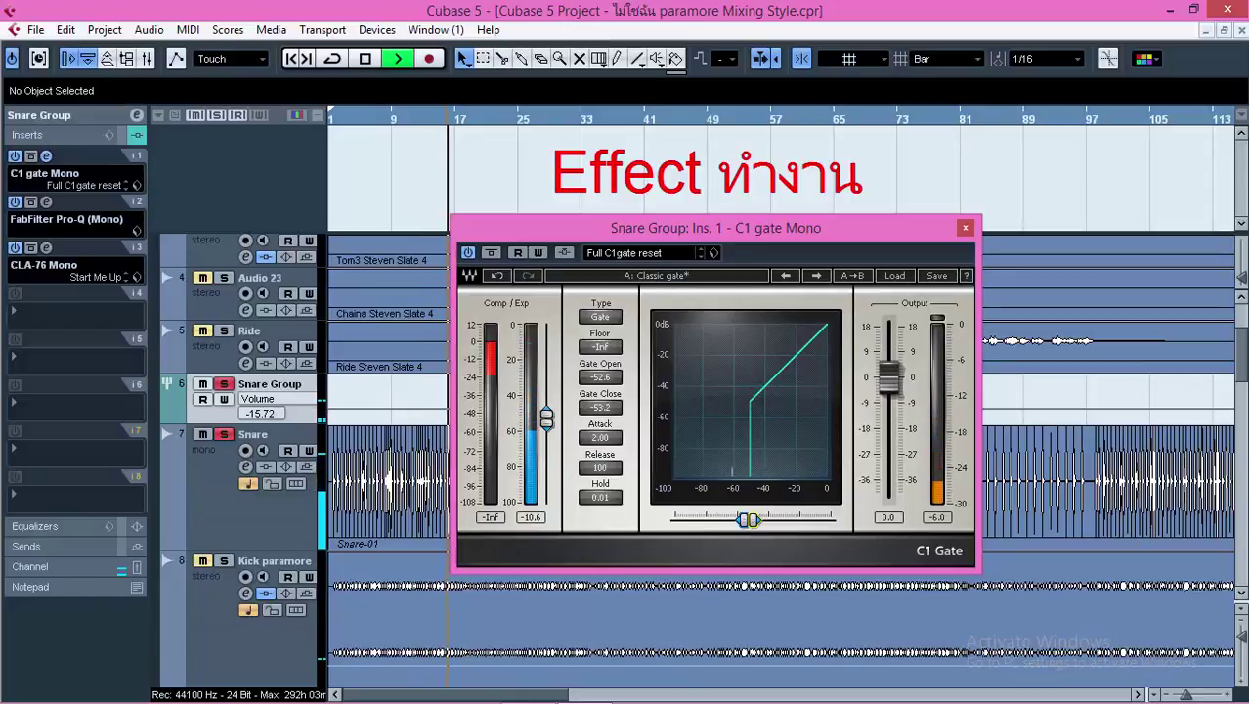
left_click_drag(750, 519, 732, 519)
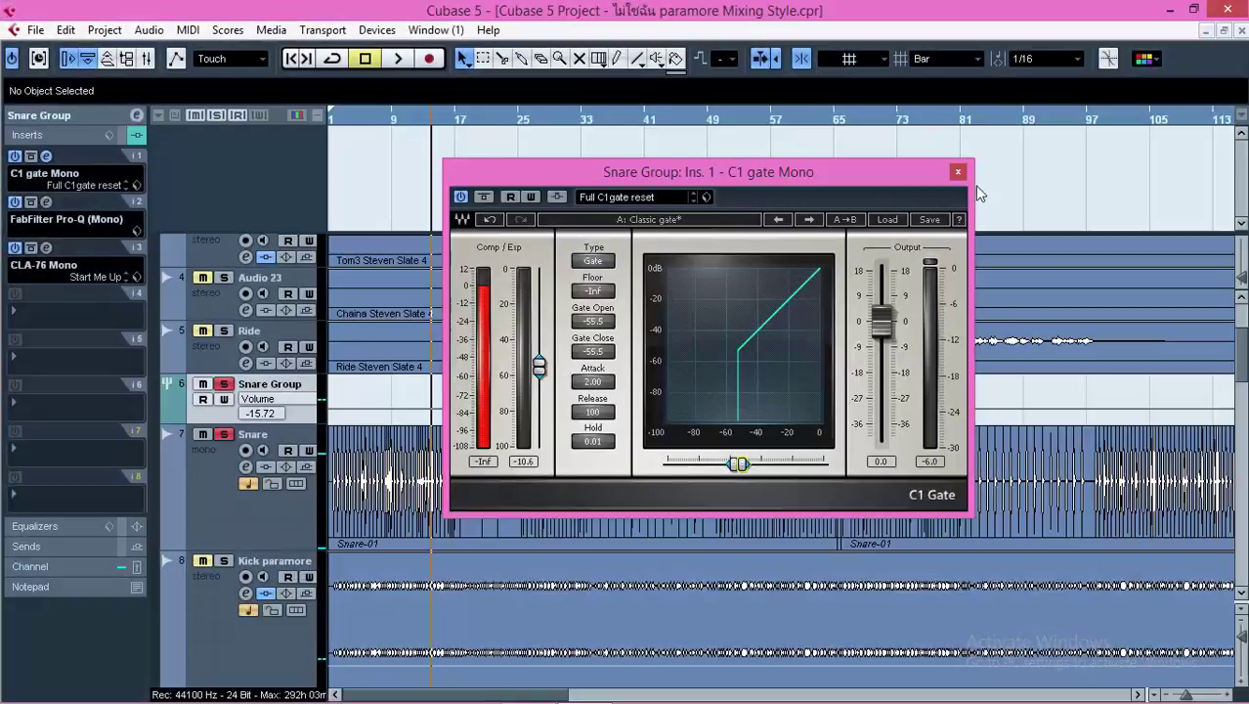
left_click(958, 174)
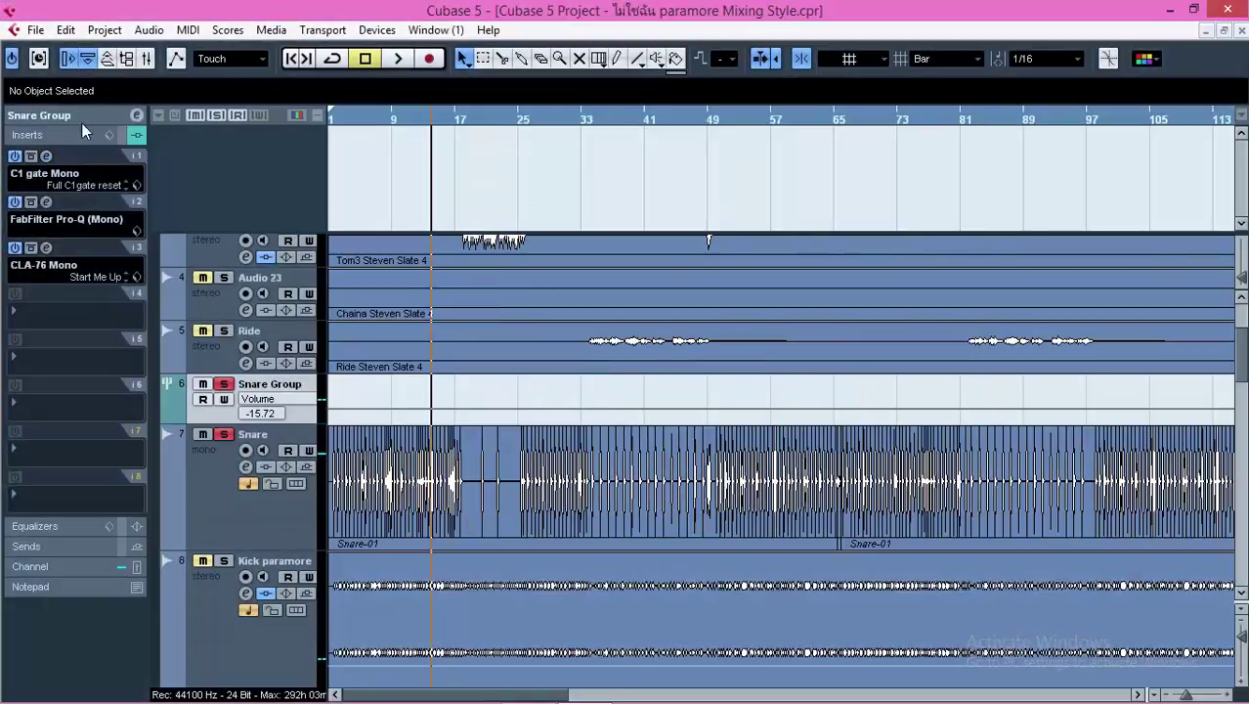
Collapse the inserts section, show the Snare track's sends, and turn off solo on Snare and Snare Group.
left_click(57, 135)
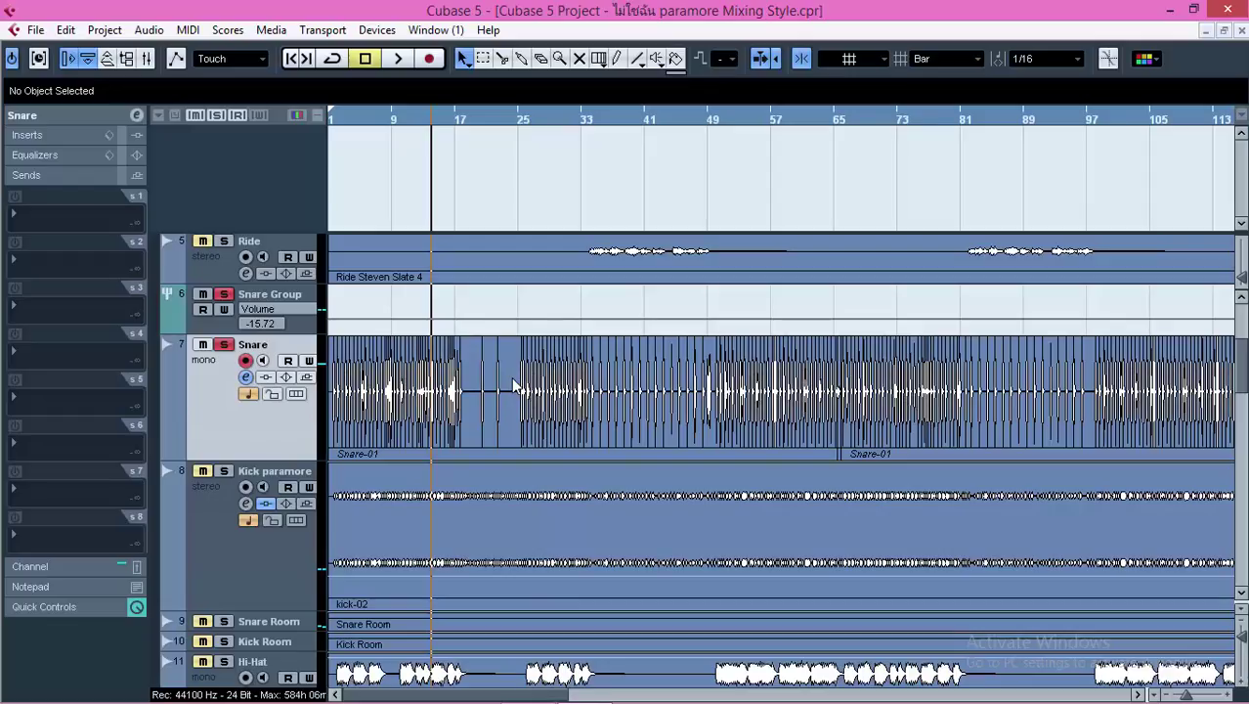
scroll(511, 385, "down", 15)
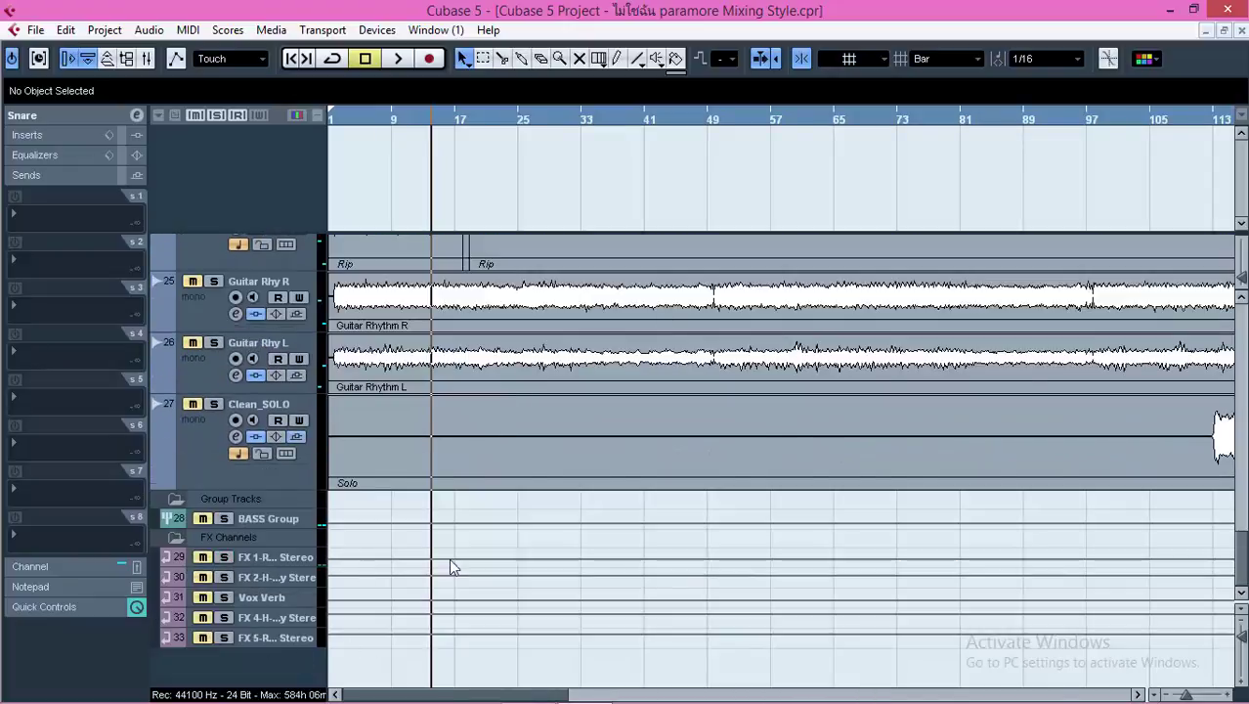
scroll(448, 558, "up", 15)
scroll(442, 540, "up", 5)
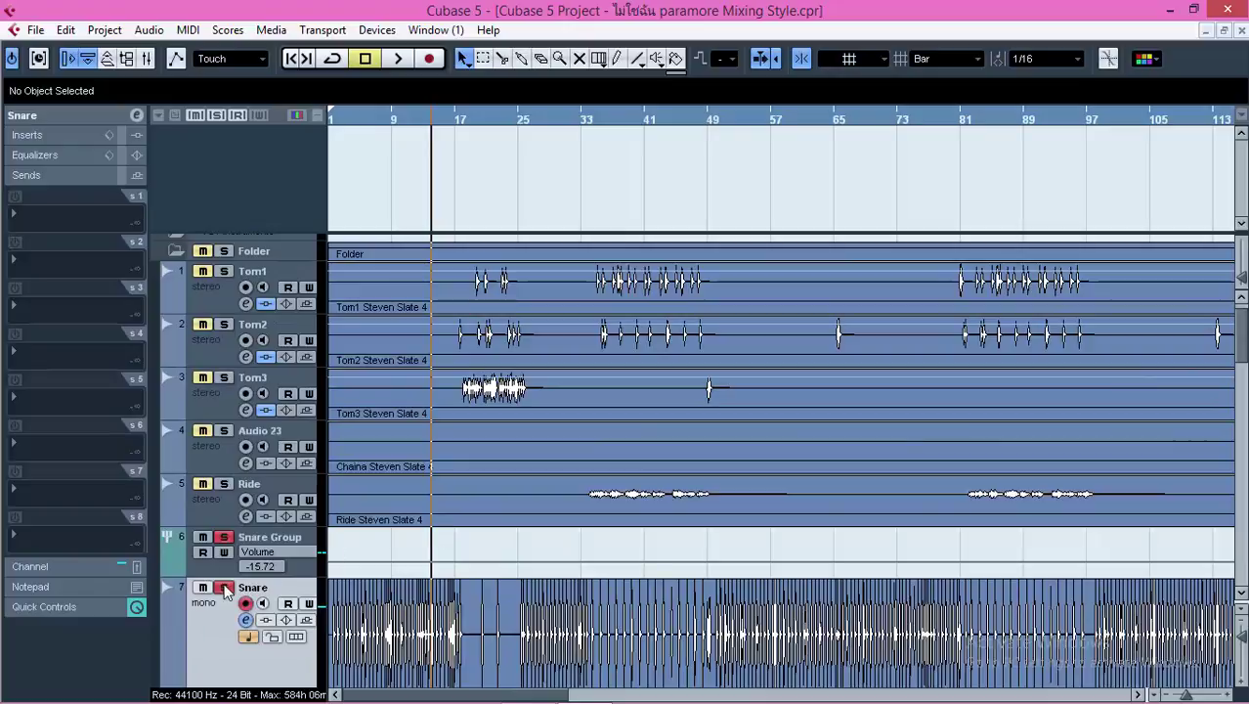
scroll(312, 606, "down", 20)
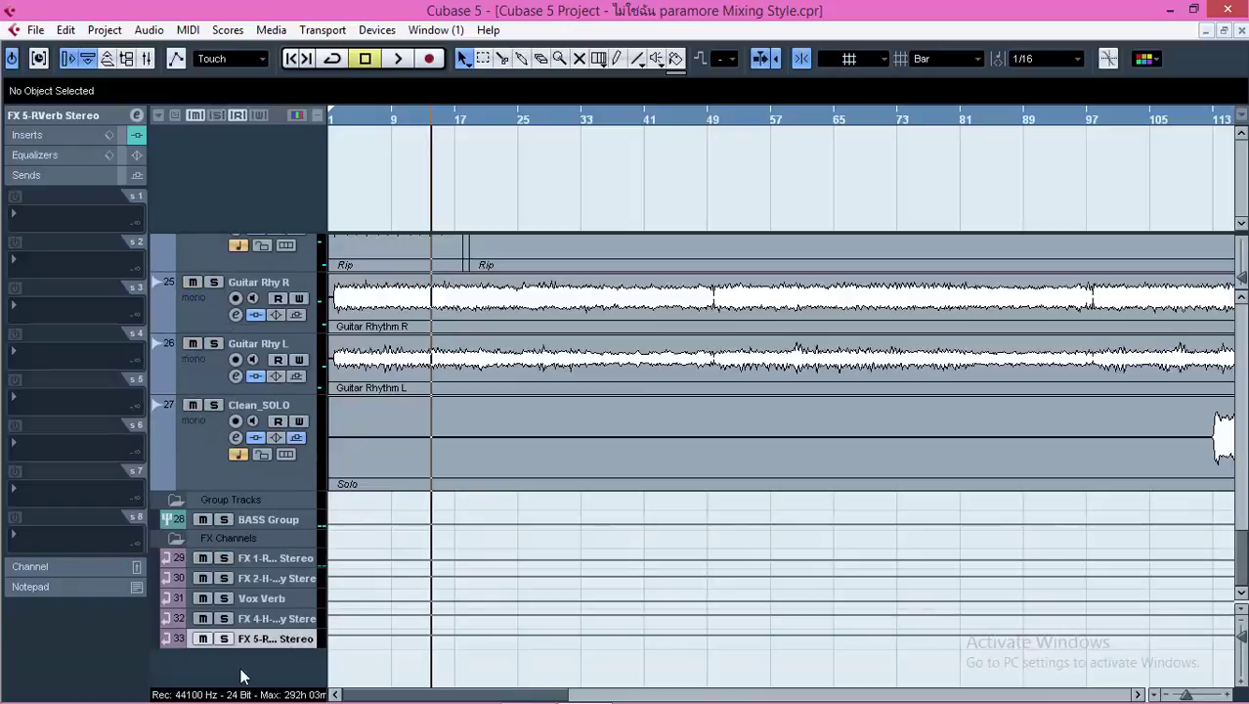
Add a stereo FX channel track with the MannyM Reverb Stereo effect.
right_click(243, 676)
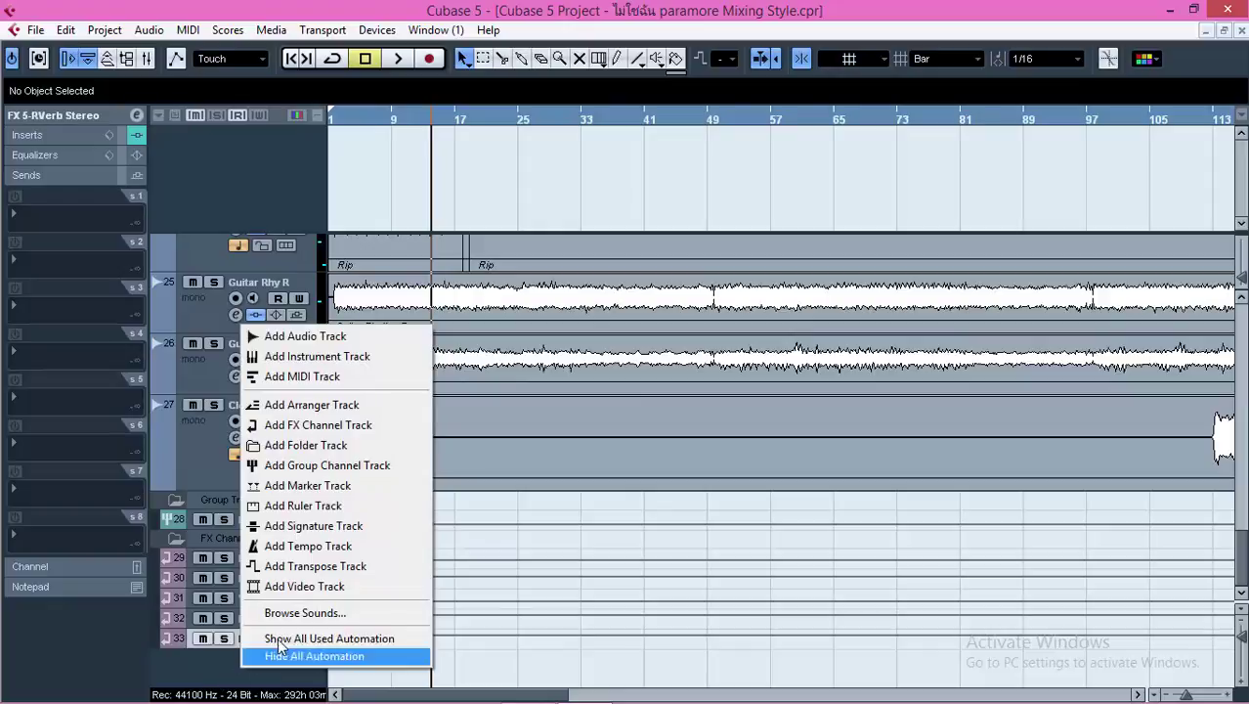
left_click(333, 429)
left_click(573, 379)
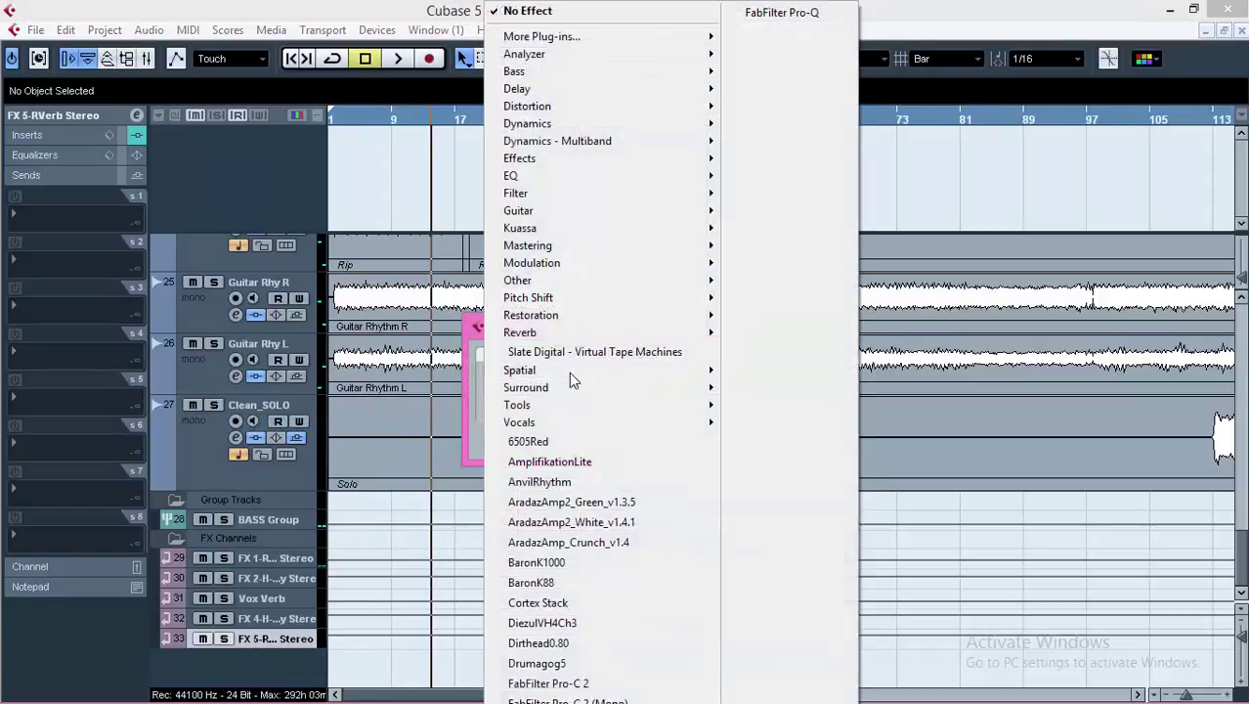
mouse_move(554, 334)
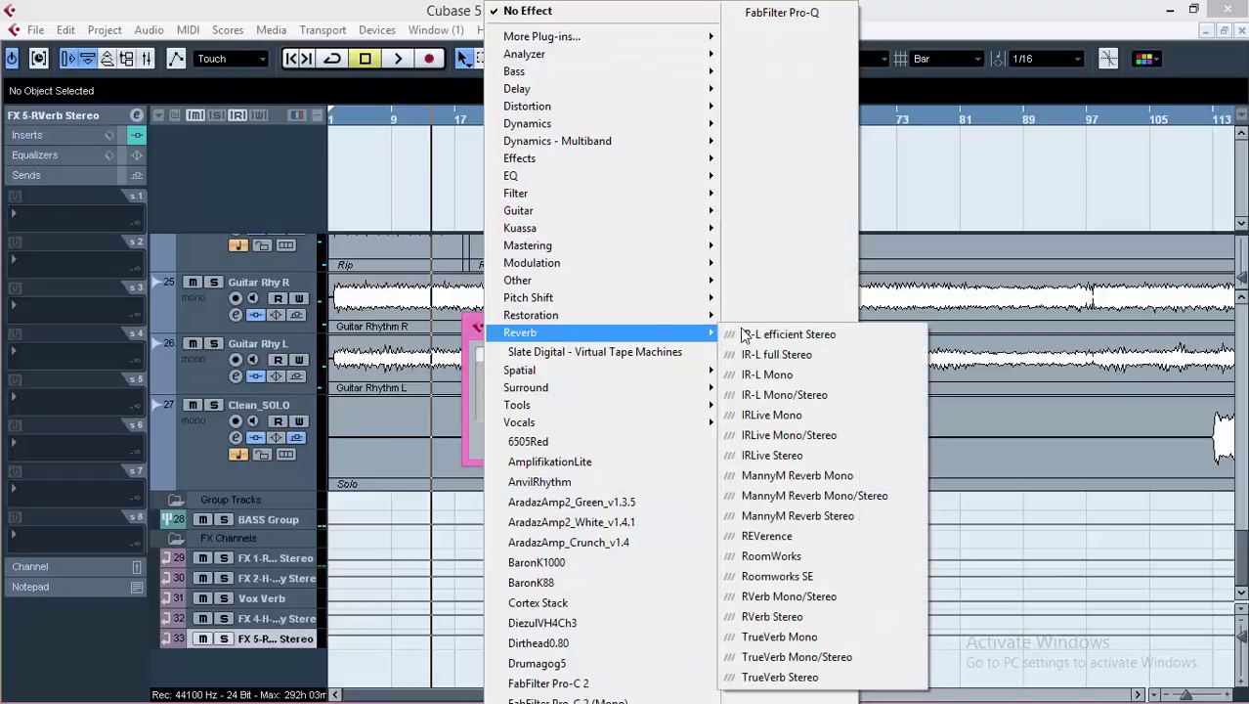
left_click(793, 518)
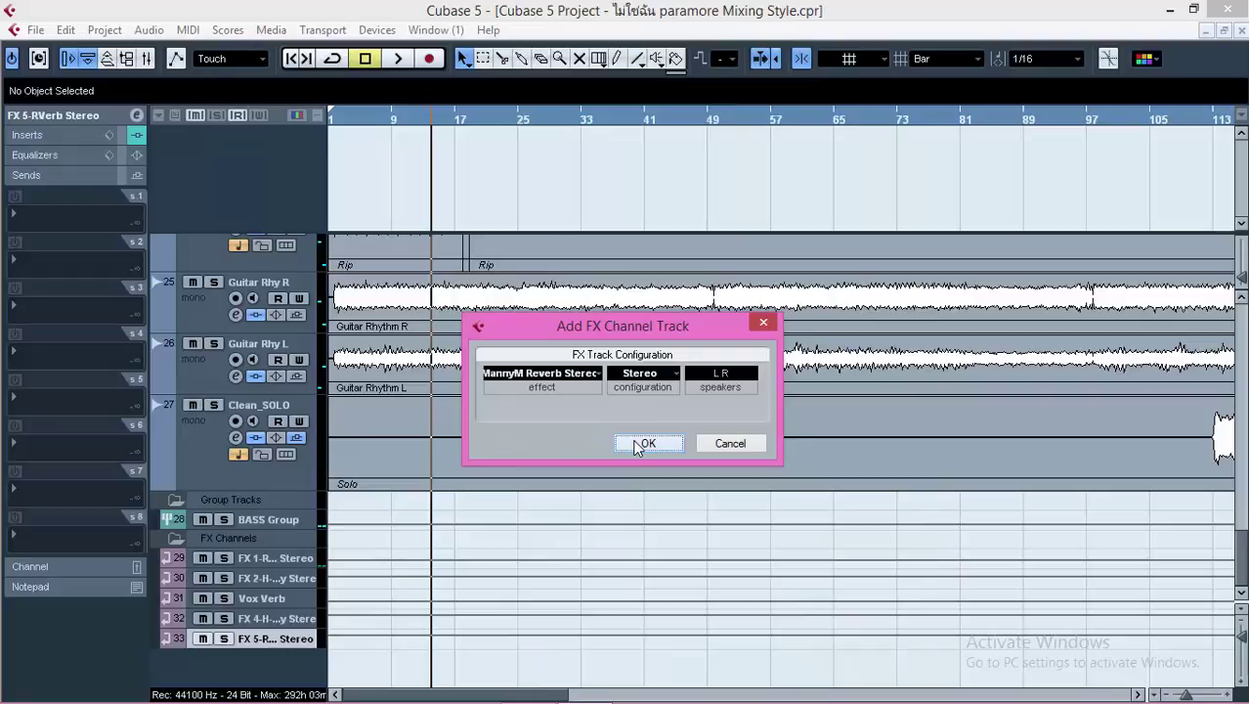
left_click(645, 443)
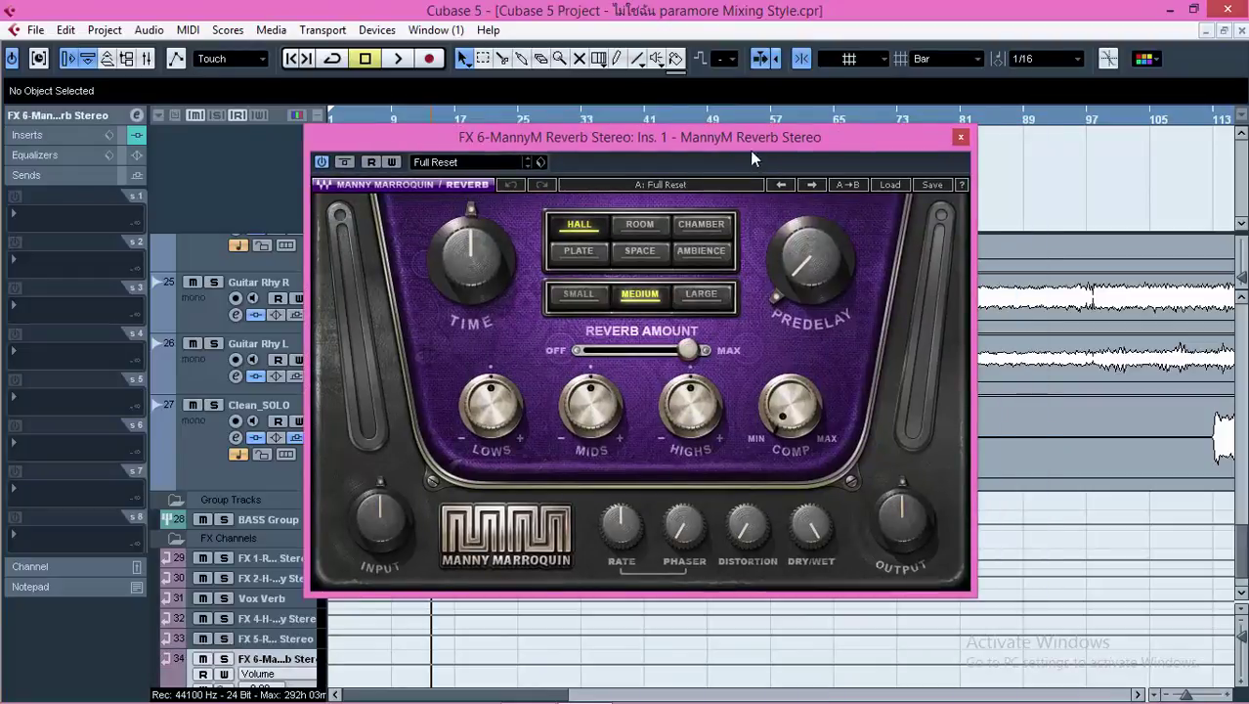
Load the Tony Maserati preset Vocal Verb VB in the new channel's MannyM Reverb.
left_click_drag(749, 151, 679, 149)
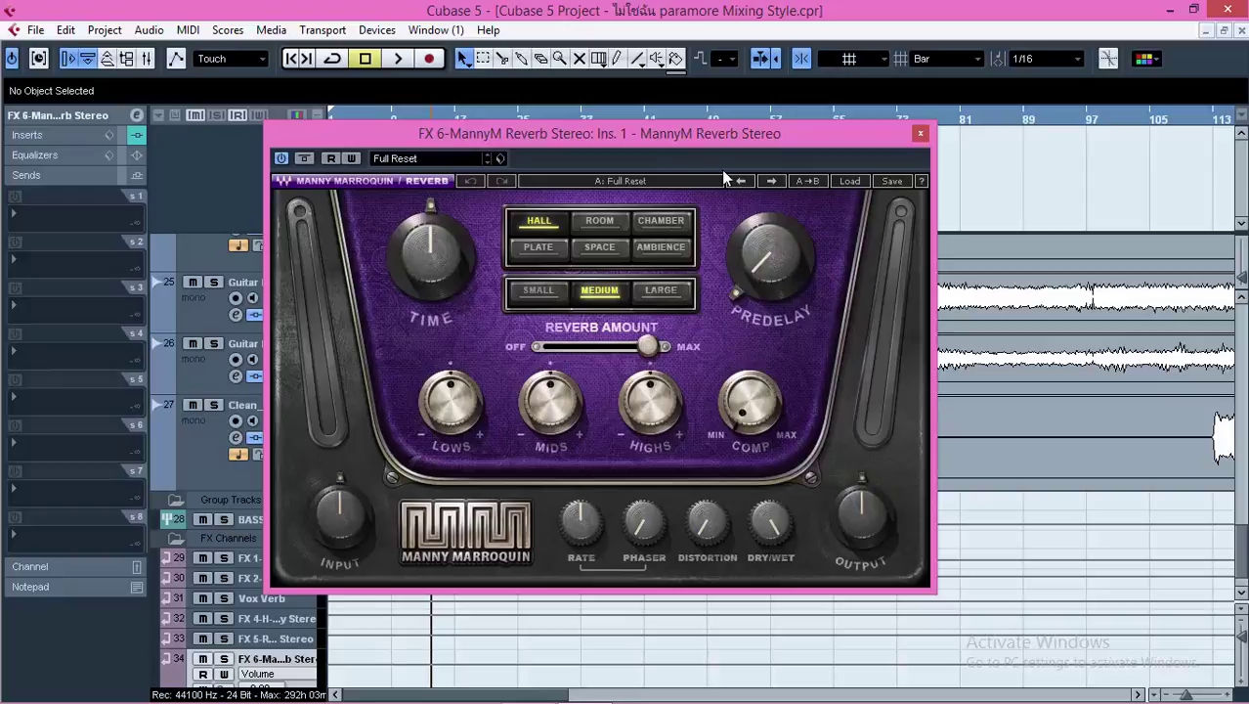
left_click(850, 186)
mouse_move(944, 405)
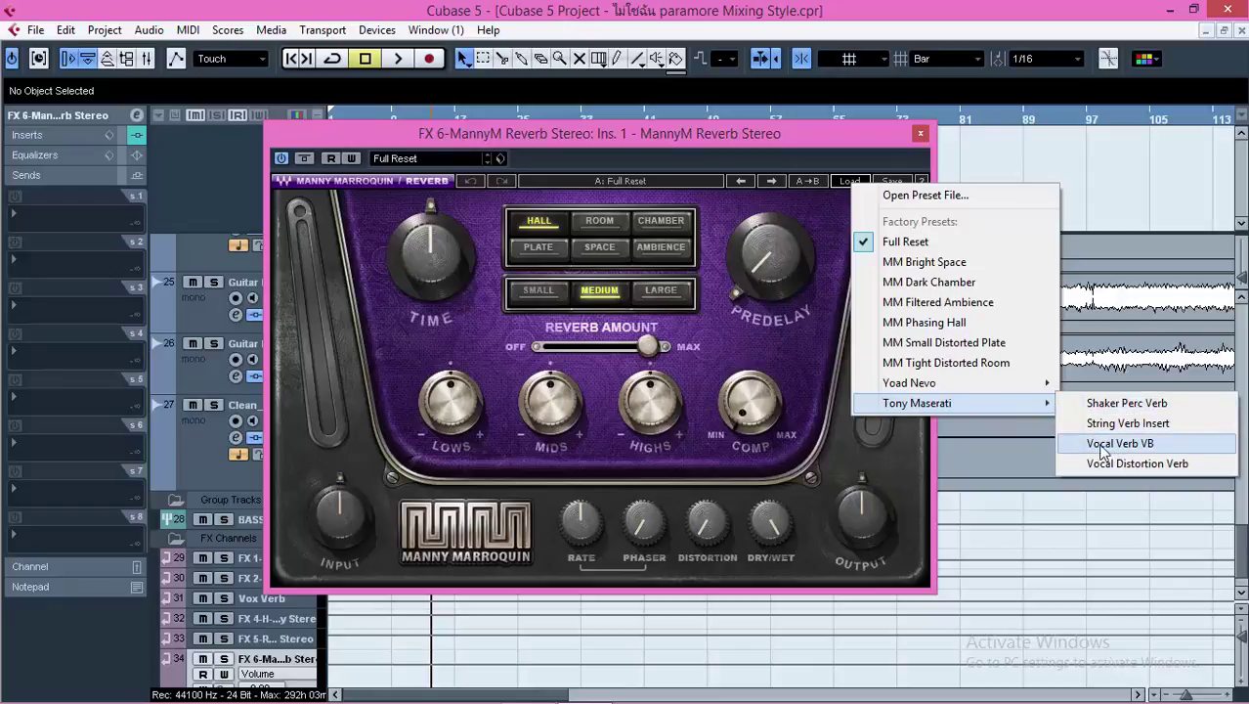
left_click(1155, 445)
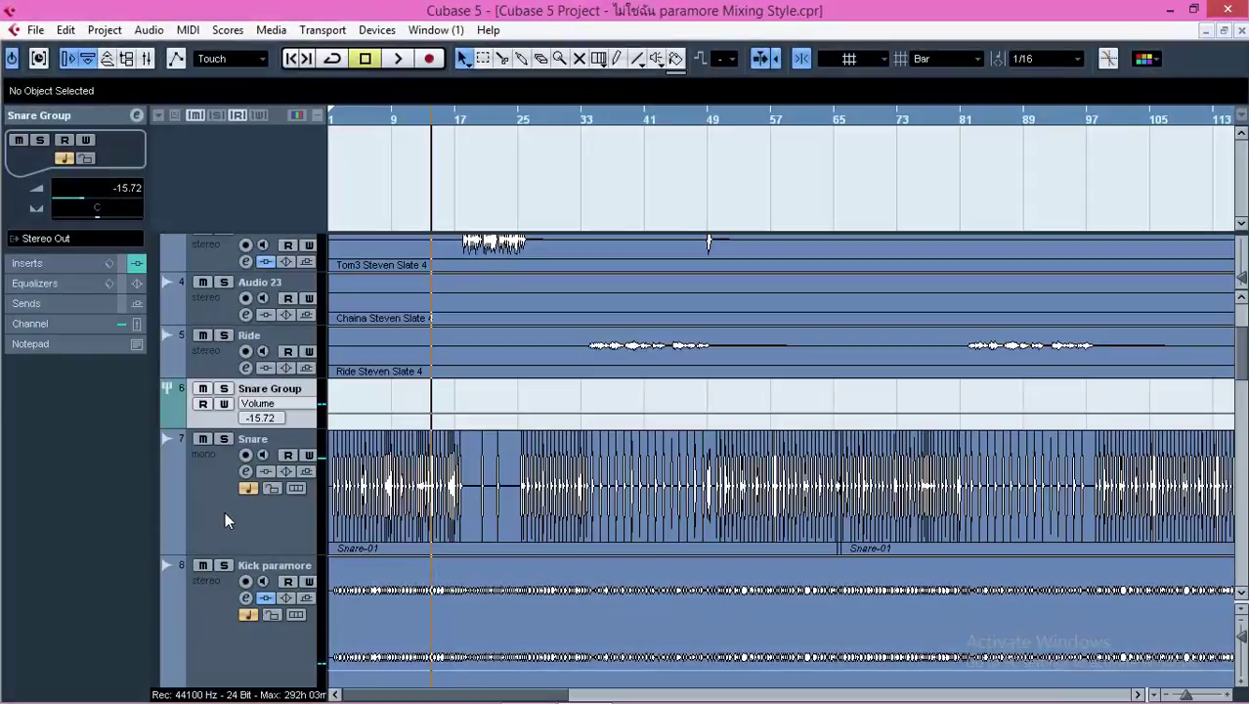
Route Snare Group's first send to FX 6-MannyM Reverb Stereo and activate it at a level of -2.60.
left_click(47, 303)
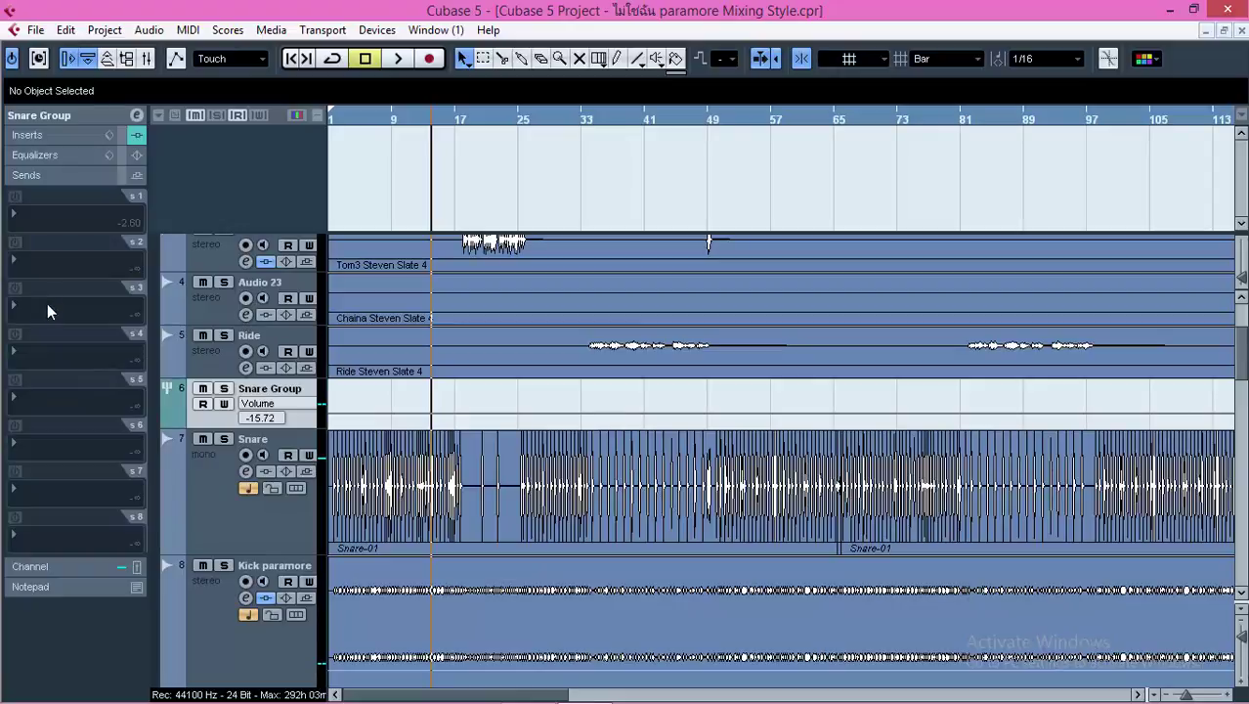
left_click(53, 215)
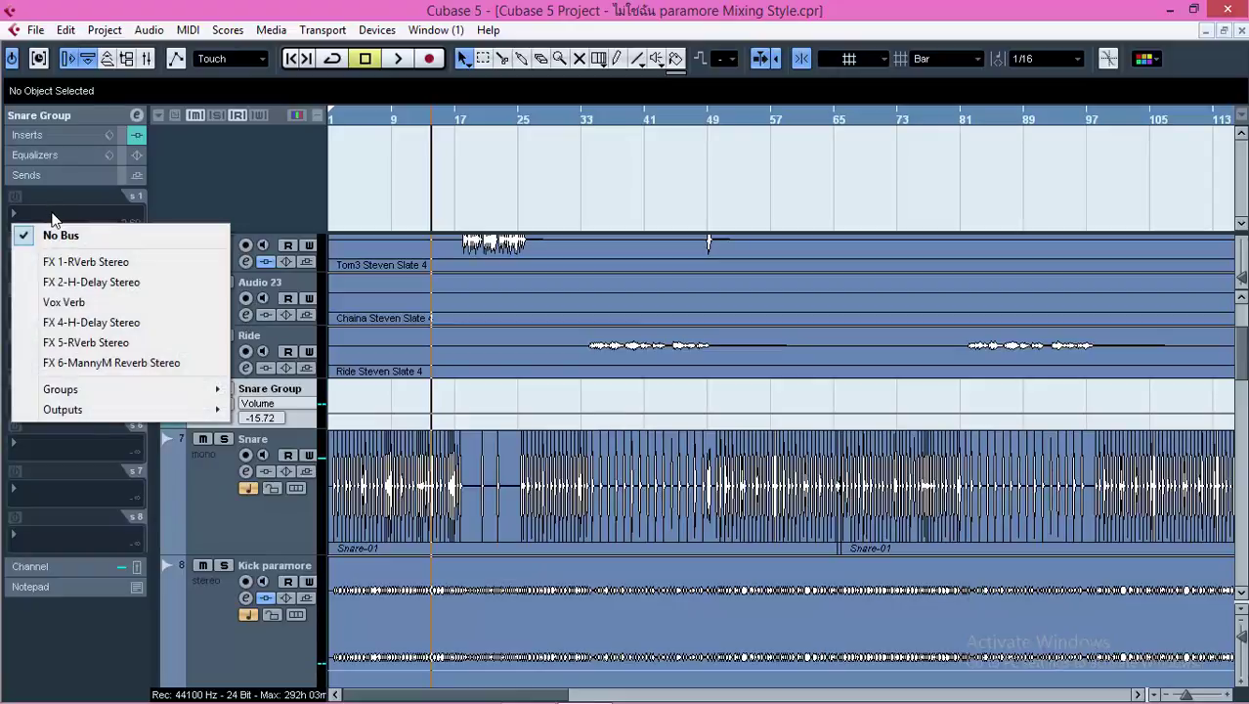
left_click(165, 364)
left_click(14, 197)
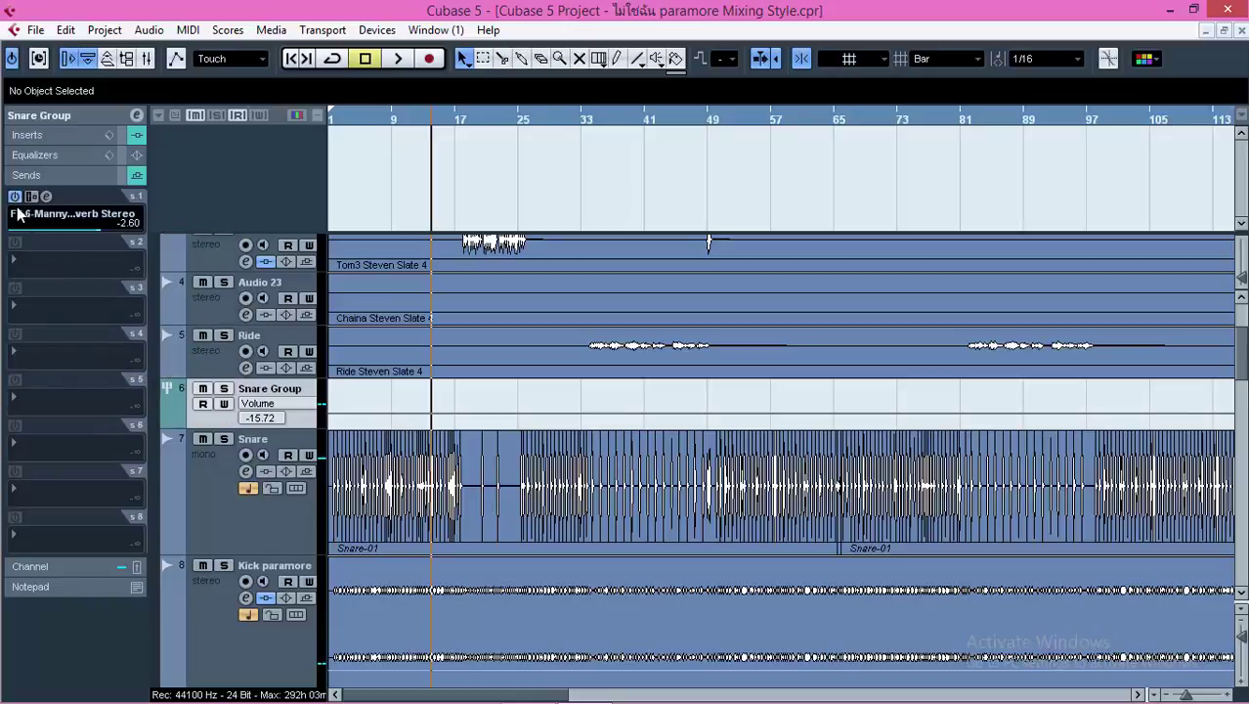
left_click_drag(43, 229, 92, 238)
Show the FX channels in the mixer and lower the FX 6 reverb fader to about -18.03.
key("F3")
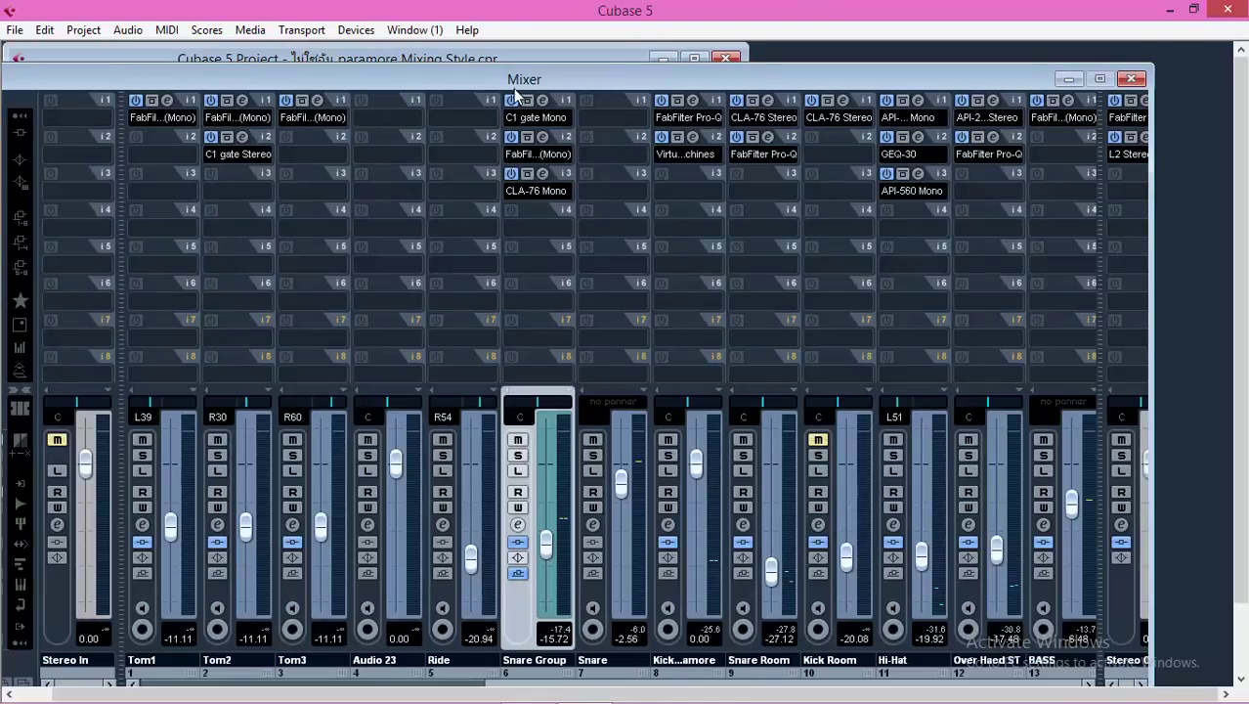
left_click_drag(513, 87, 519, 53)
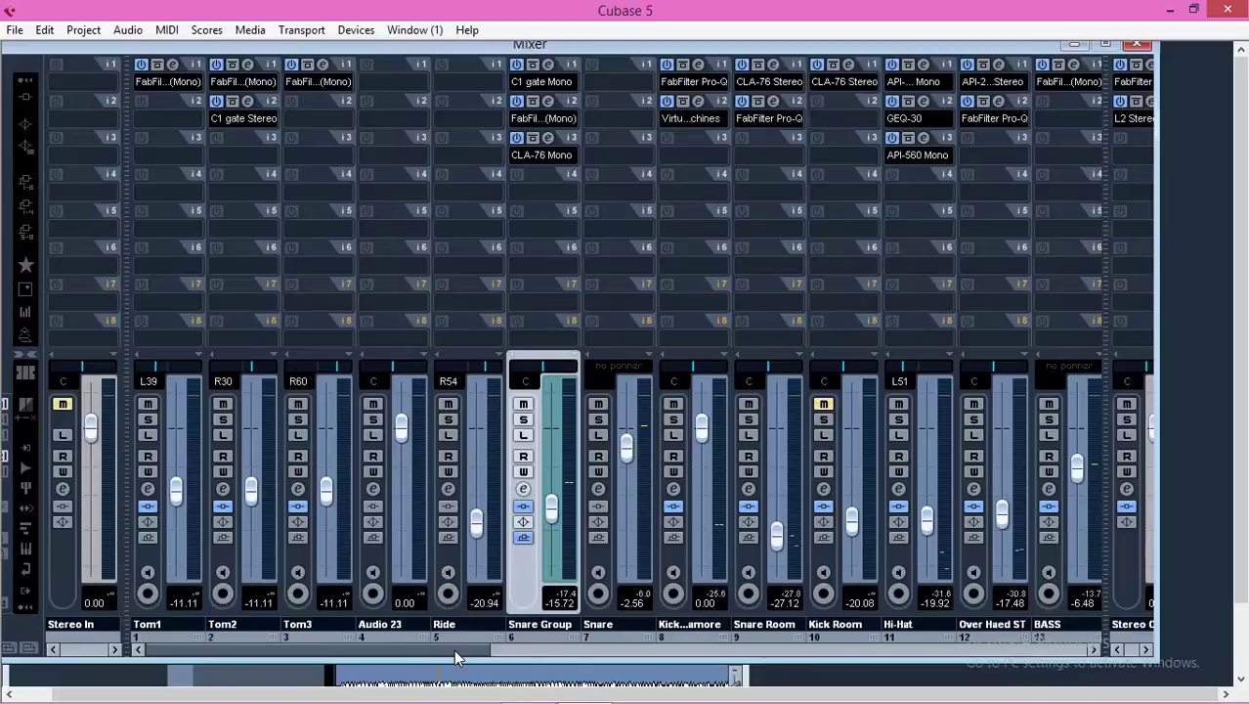
left_click_drag(455, 649, 977, 635)
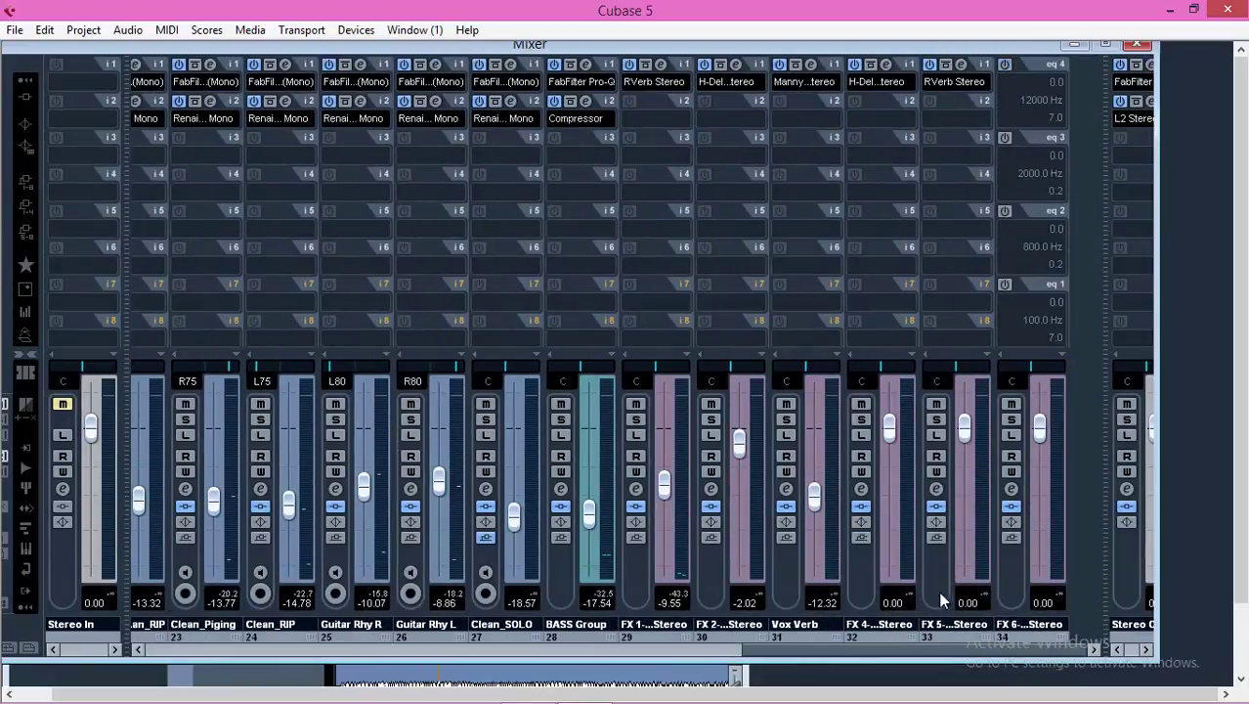
left_click_drag(1036, 428, 1040, 516)
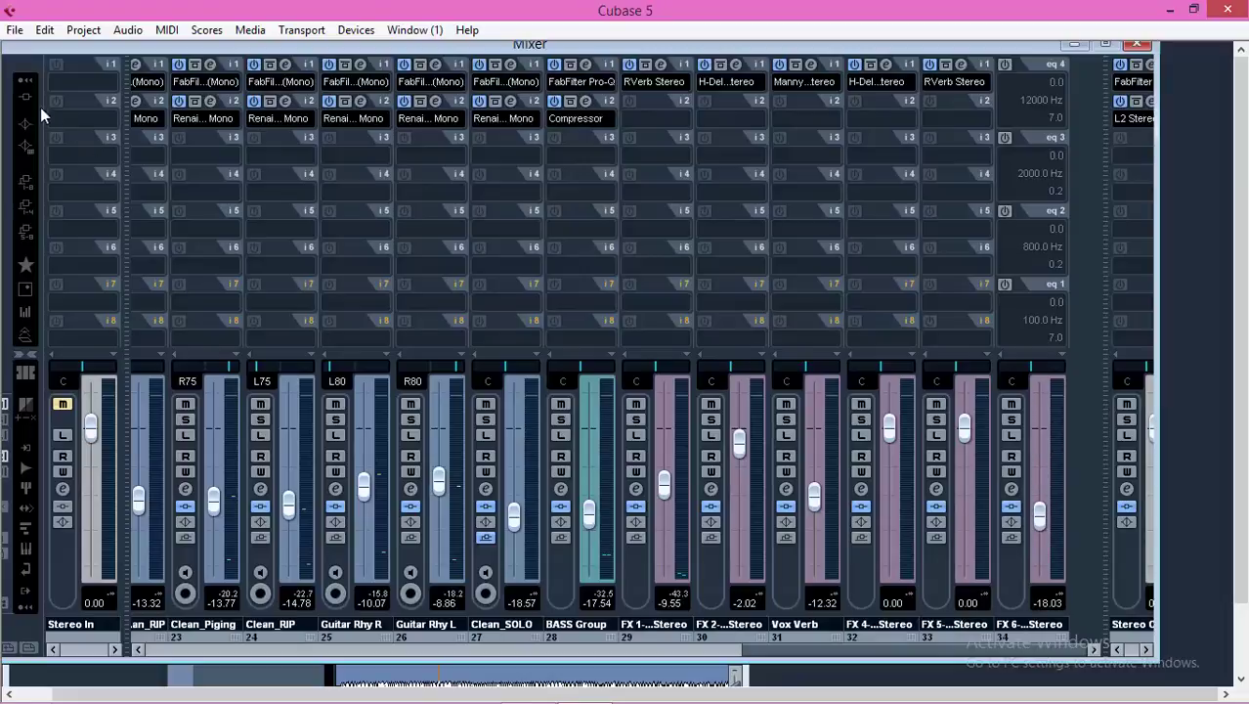
Open the FX 6 channel's name for editing, keep the name, and raise its fader to about -0.78.
left_click(1016, 633)
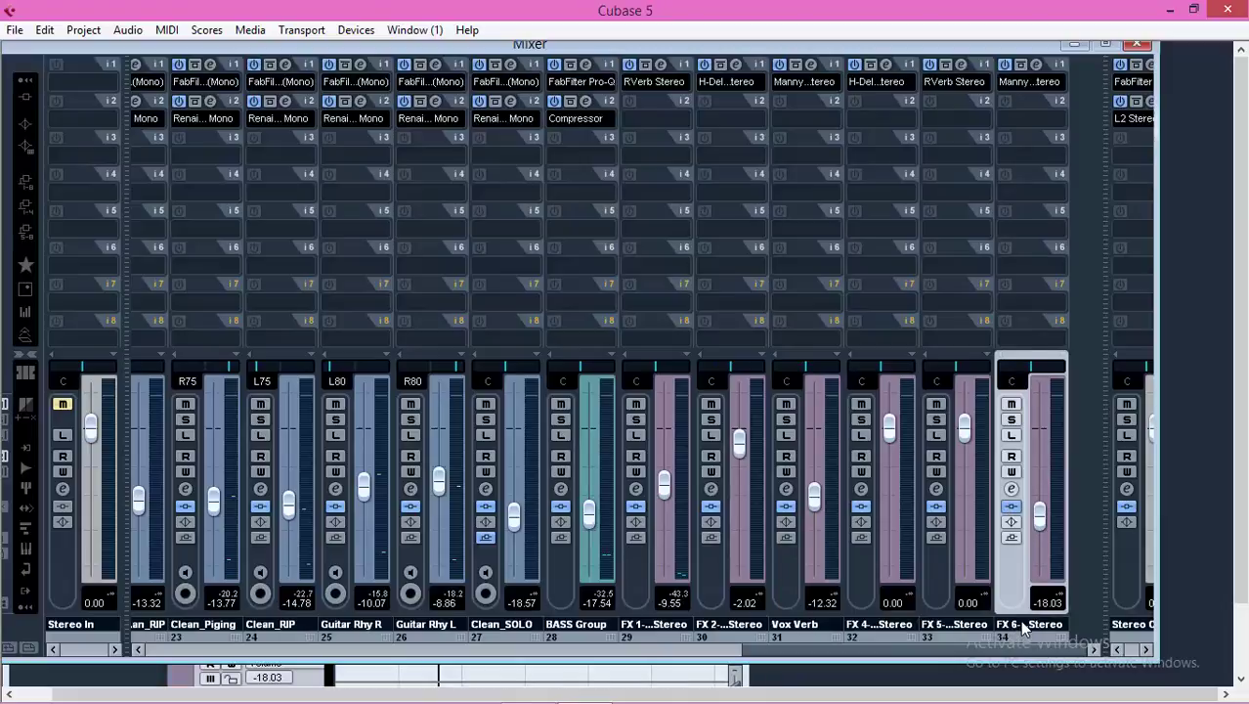
double_click(1025, 626)
key("Return")
double_click(1041, 630)
key("Return")
left_click_drag(1039, 516, 1038, 436)
Move the mixer aside, maximize the project window and select the Snare Group track.
left_click_drag(489, 54, 596, 131)
left_click(552, 53)
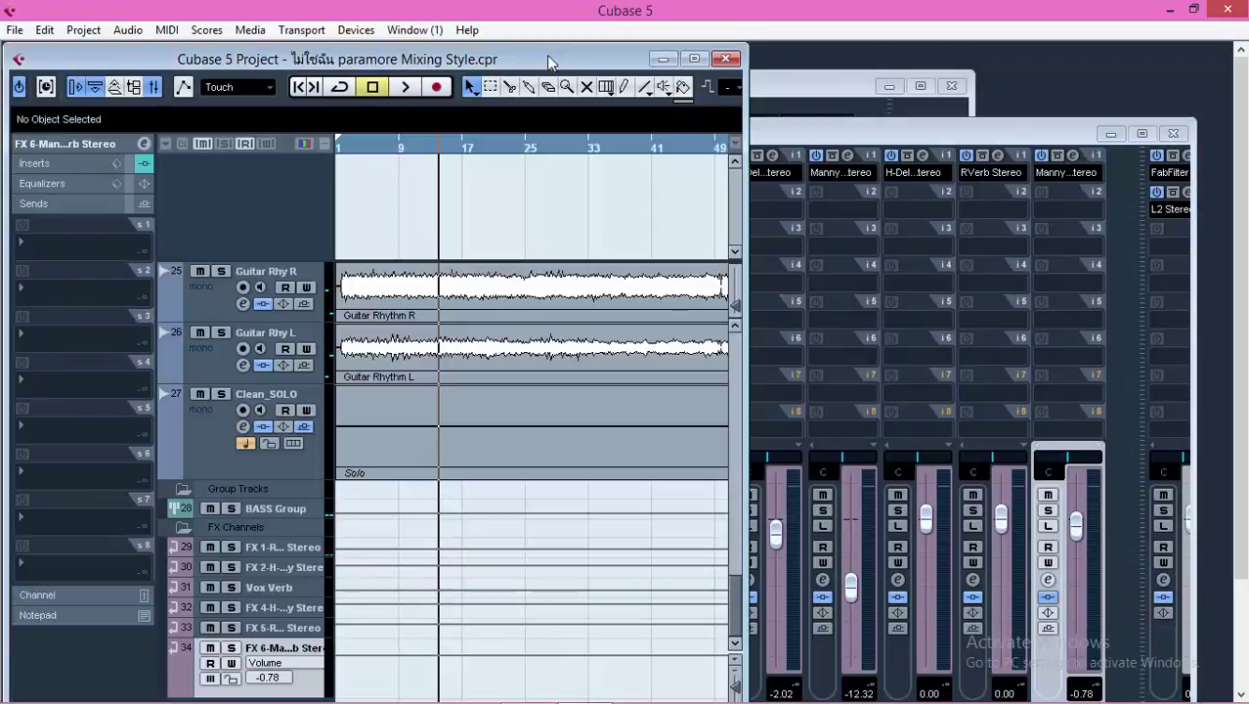
double_click(548, 59)
scroll(445, 382, "up", 10)
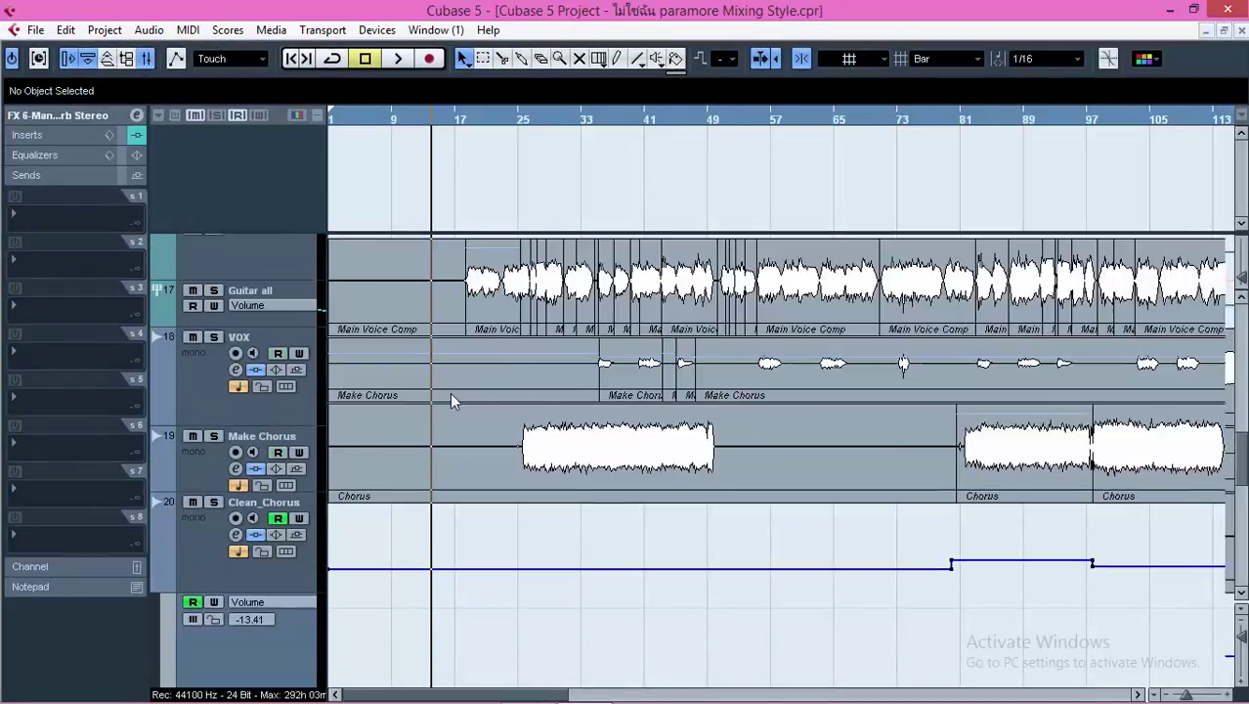
scroll(451, 395, "up", 10)
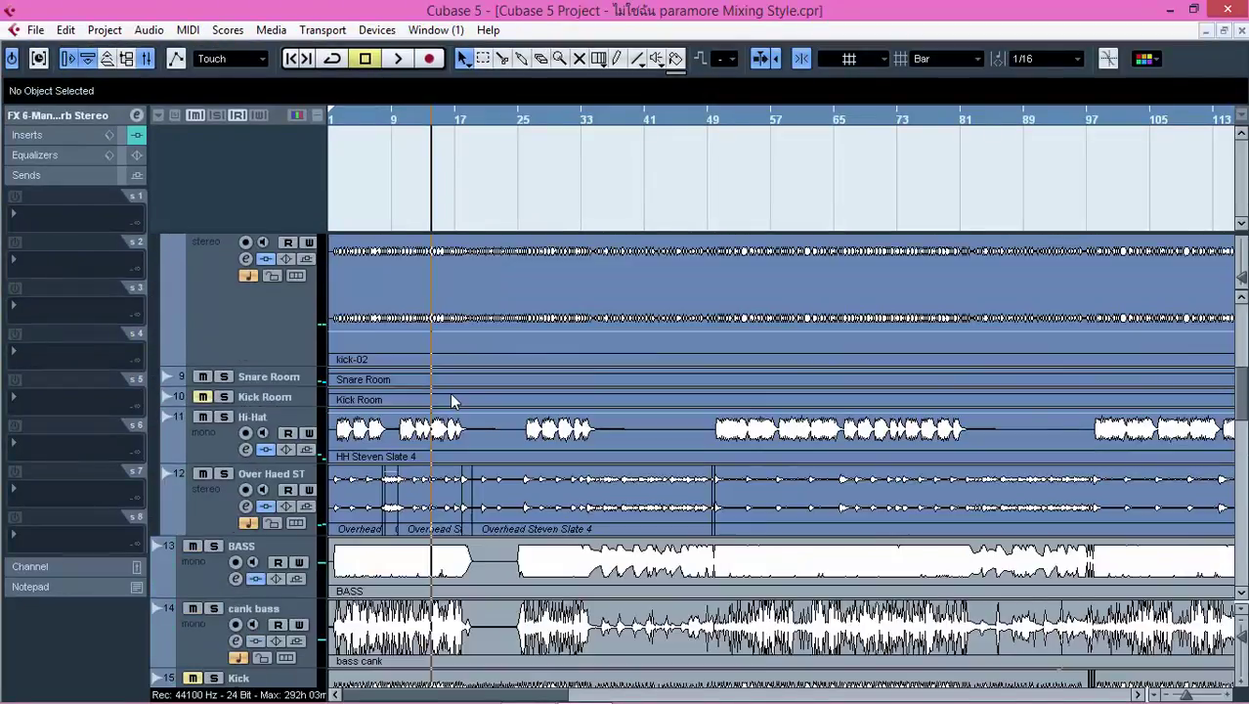
scroll(451, 400, "up", 5)
left_click(221, 337)
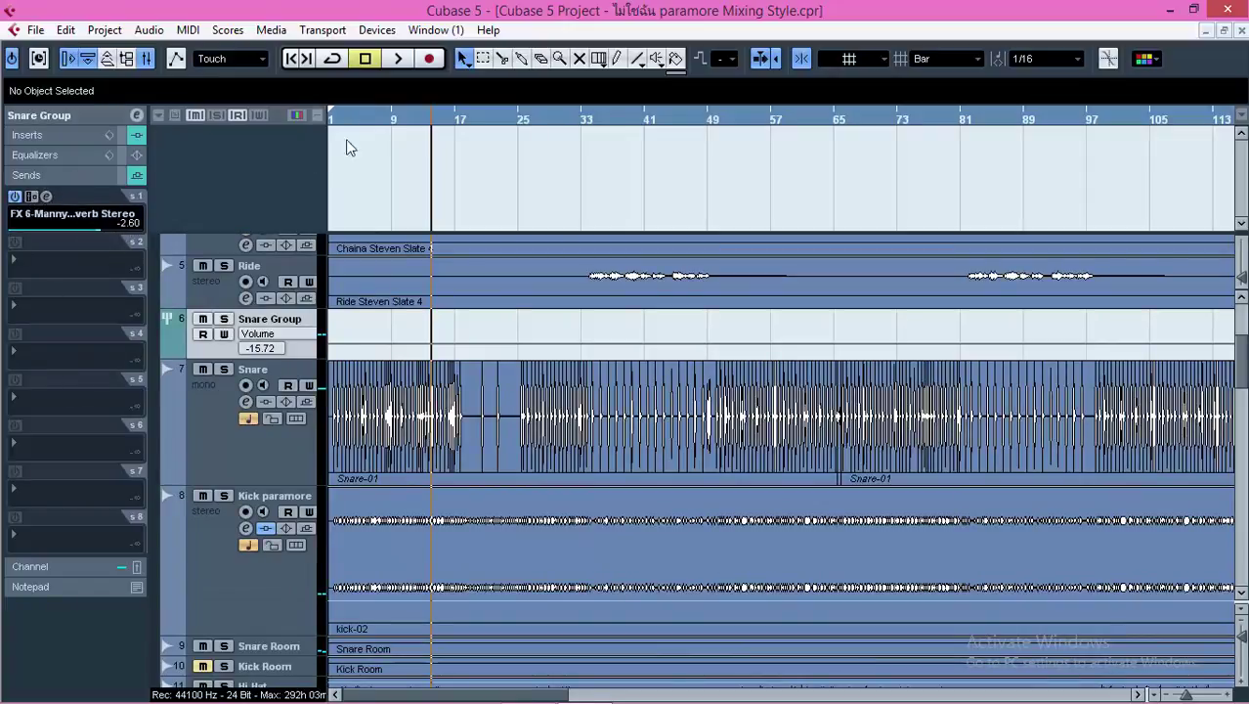
Raise the FX 6 reverb fader to about -2.71 in the mixer and try different Snare Group reverb send levels.
key("F3")
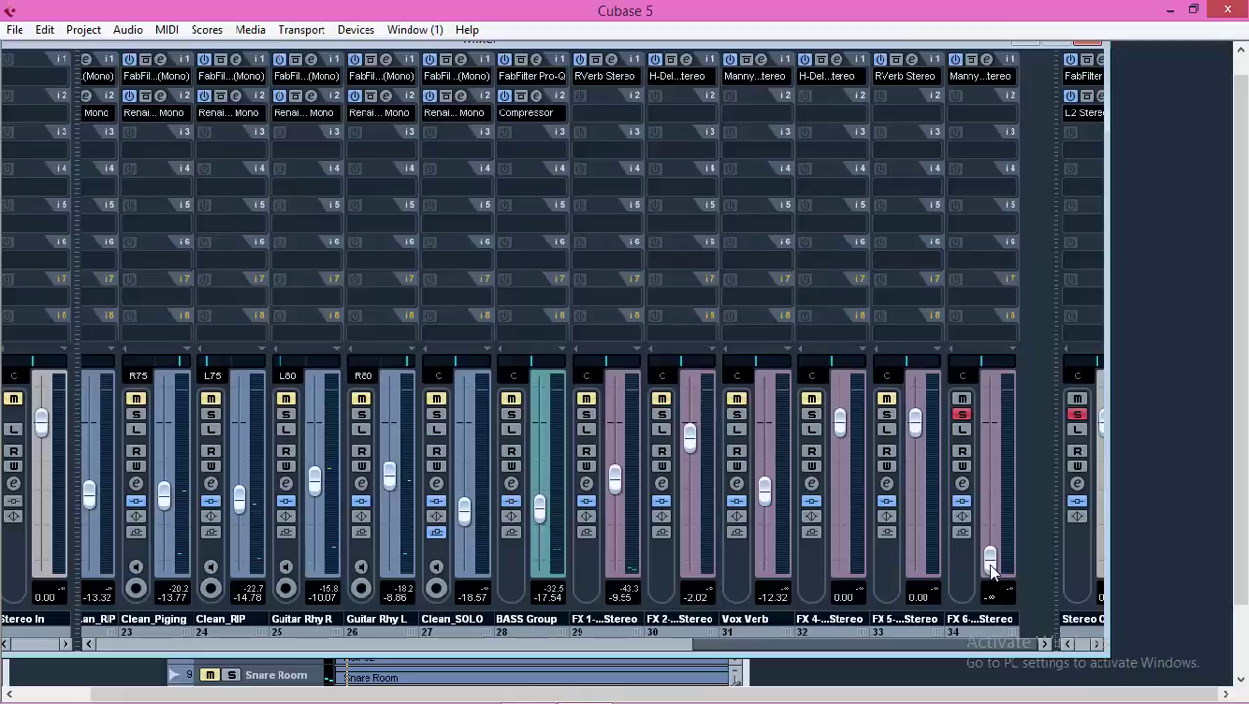
left_click_drag(991, 565, 990, 448)
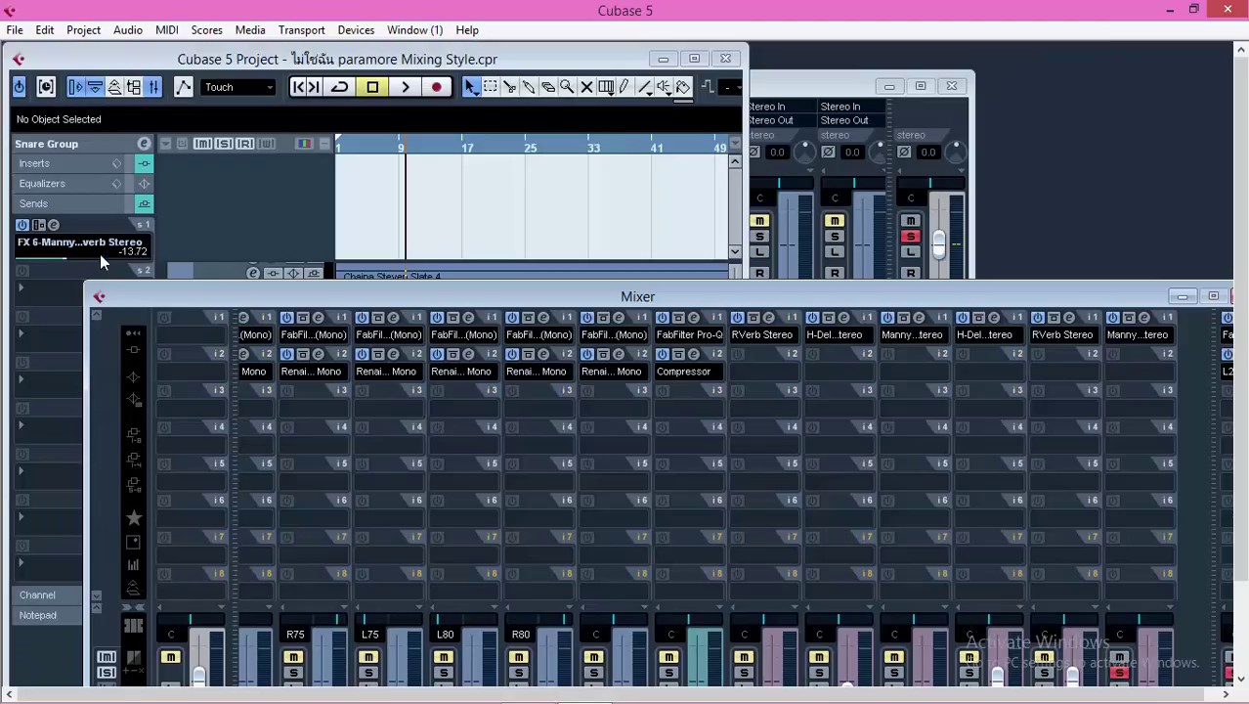
left_click(100, 254)
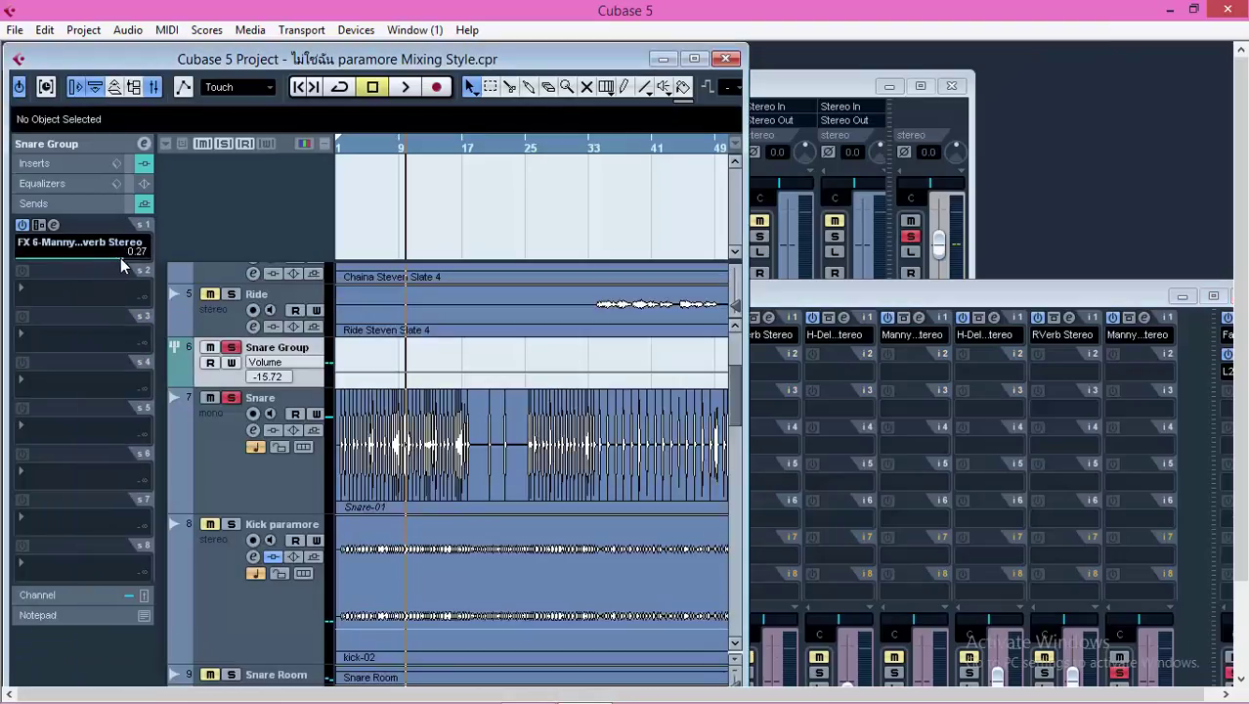
left_click_drag(84, 256, 81, 256)
Audition the soloed snare reverb by pushing the FX 6 fader up to about 6.02 and pulling it back down.
left_click_drag(840, 301, 621, 62)
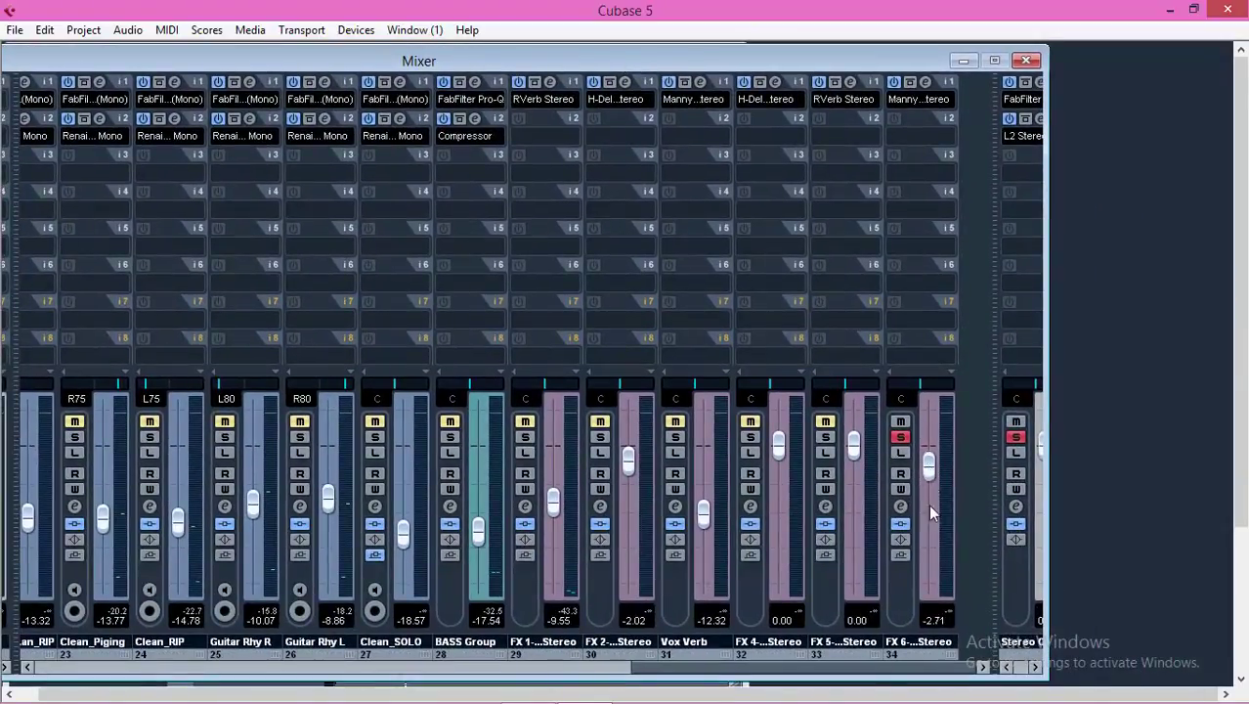
left_click_drag(931, 510, 936, 412)
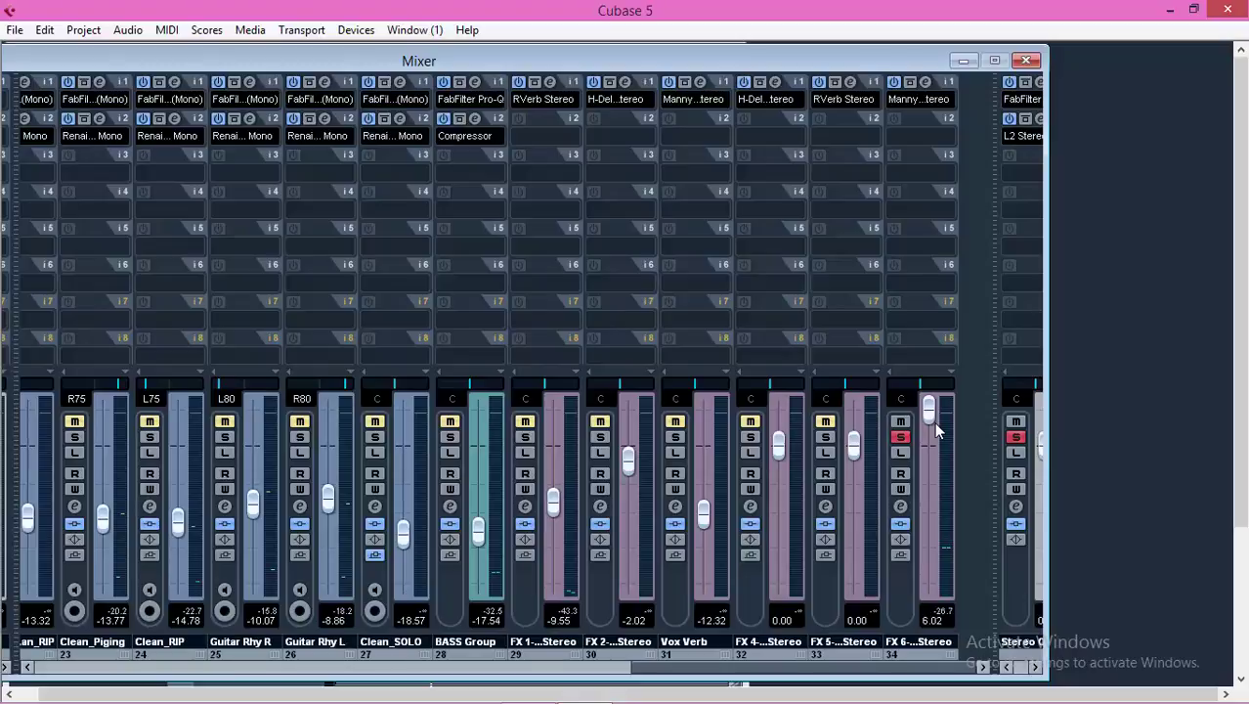
left_click_drag(931, 412, 929, 503)
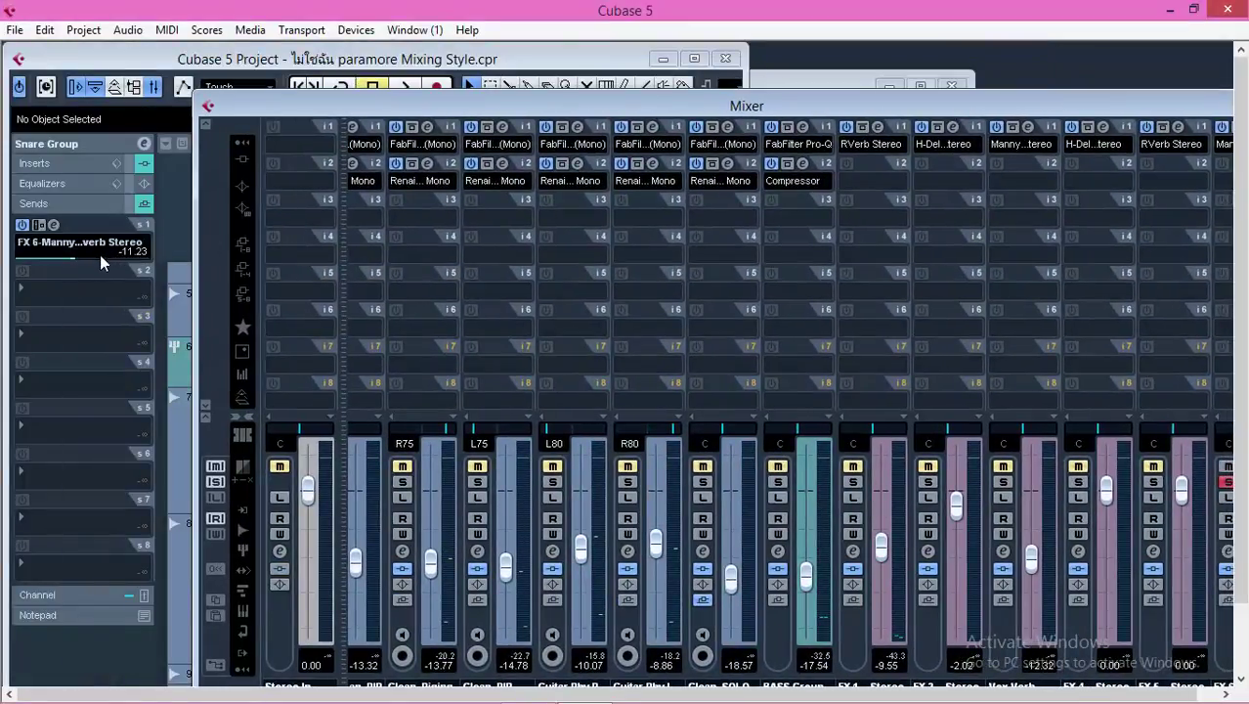
Set Snare Group's send to the FX 6 reverb to about -2.05 and move the playback position near the song's start.
left_click_drag(101, 260, 118, 260)
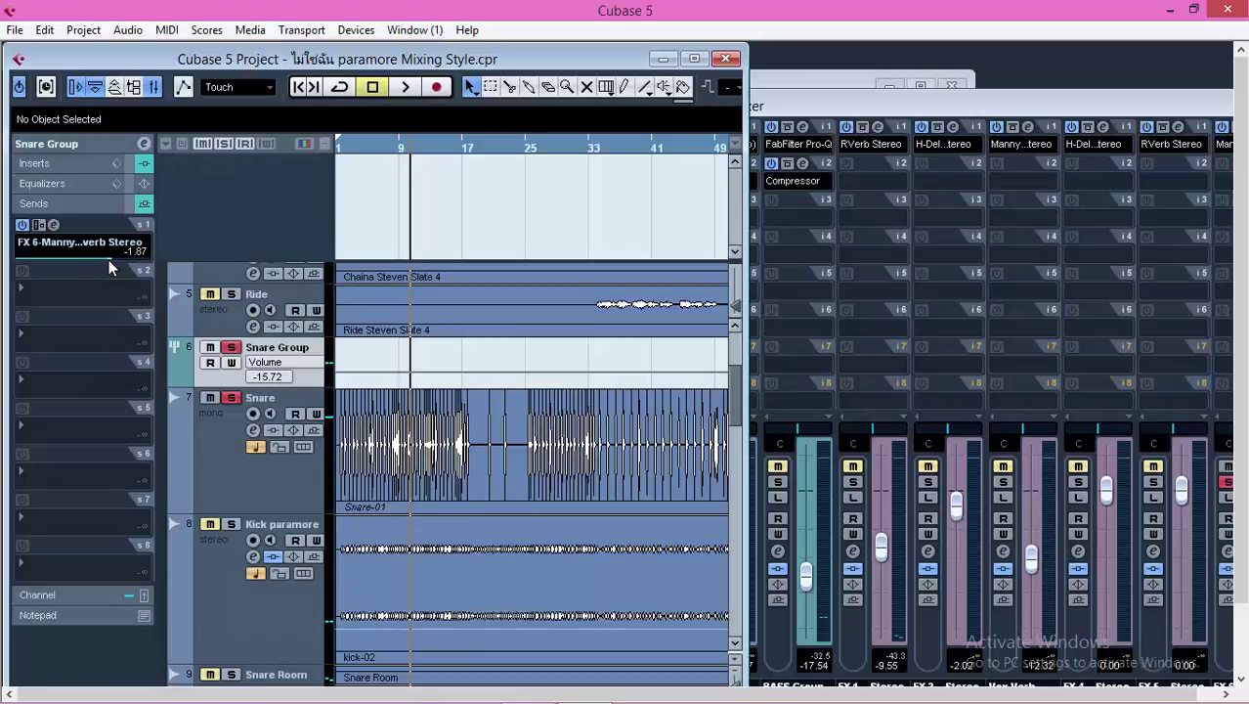
scroll(105, 259, "down", 1)
scroll(111, 266, "down", 1)
left_click(348, 143)
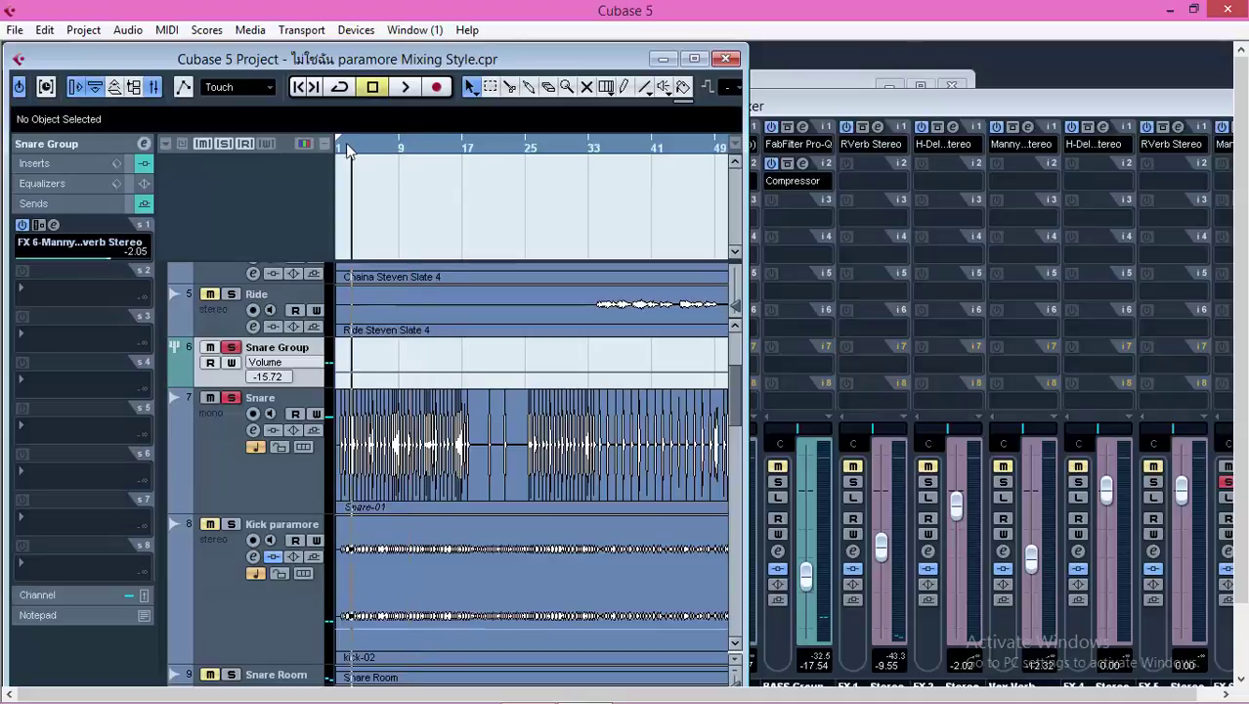
Adjust the FX 6 reverb fader in the mixer during playback, settling at about -8.40.
left_click(753, 105)
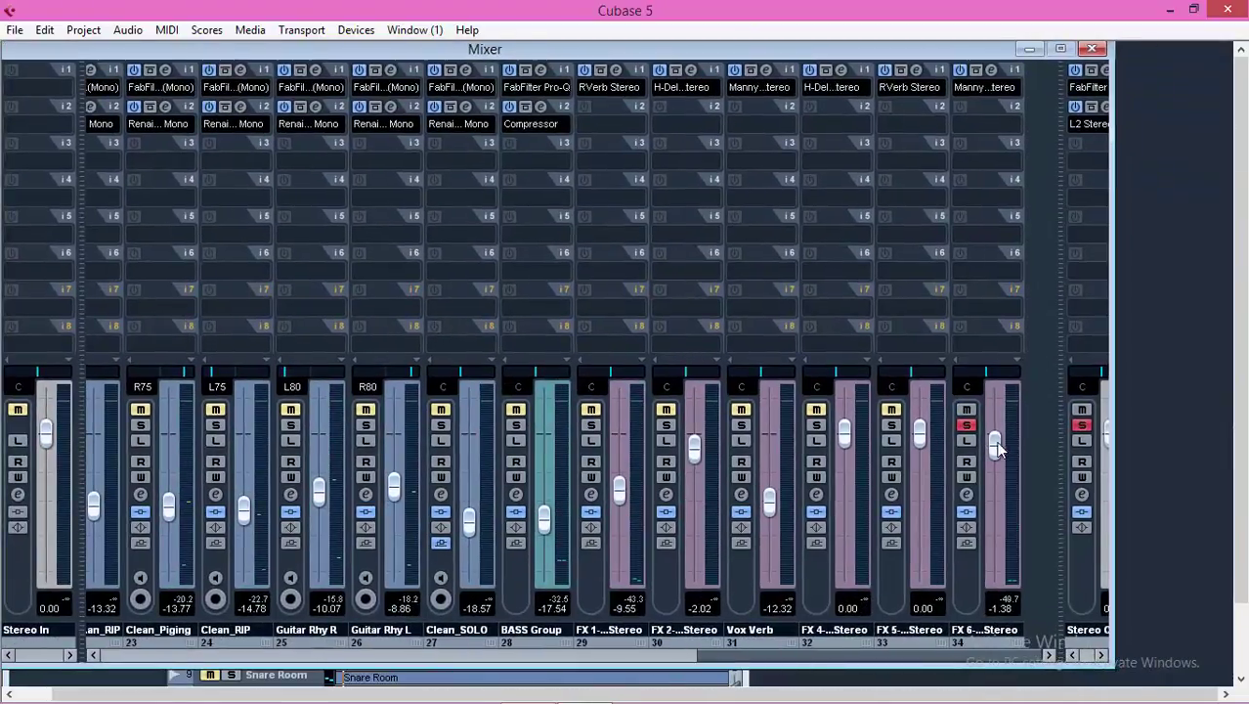
left_click_drag(995, 442, 998, 481)
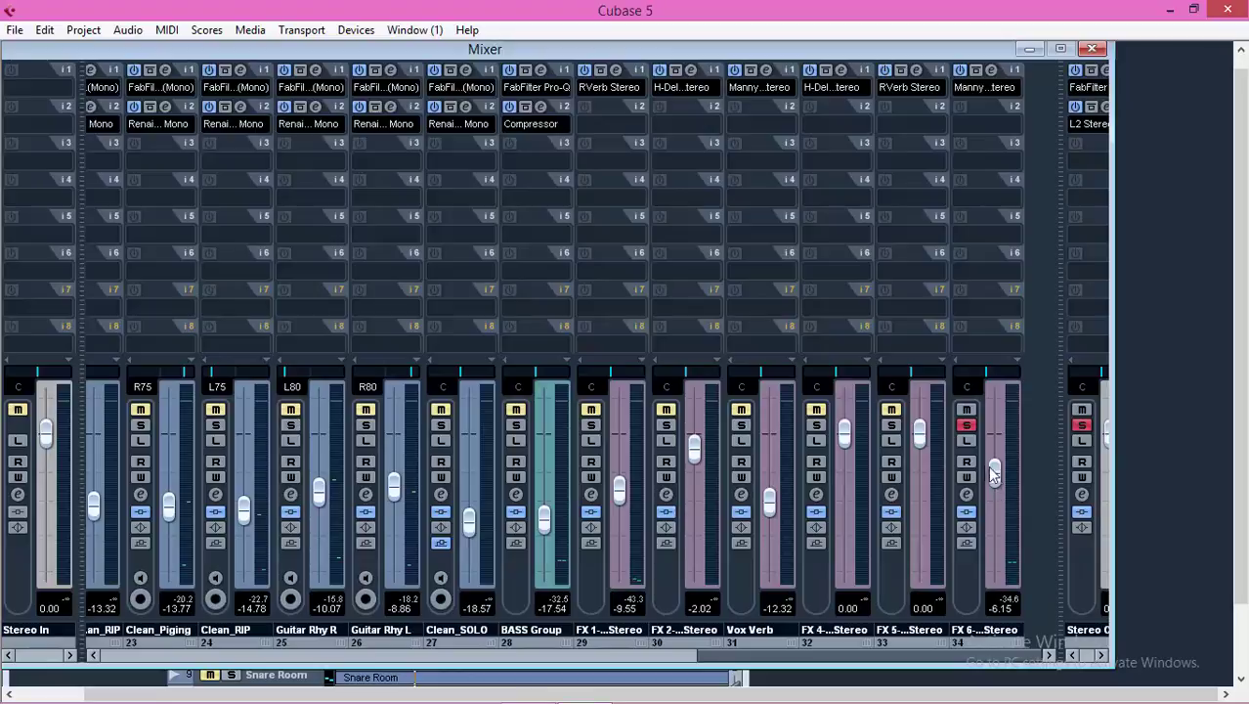
left_click_drag(994, 473, 992, 447)
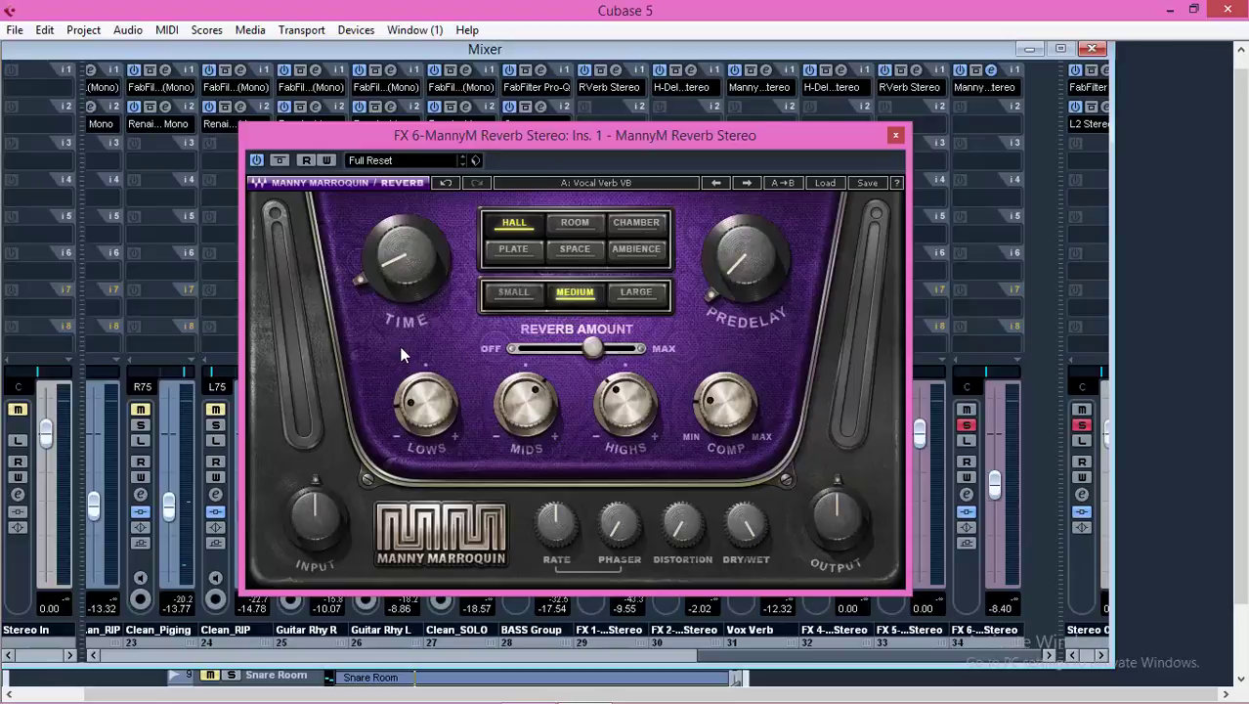
Increase the MannyM Reverb's TIME slightly, audition PREDELAY at 124 and 101, and set PREDELAY to about 9.
left_click_drag(406, 256, 405, 236)
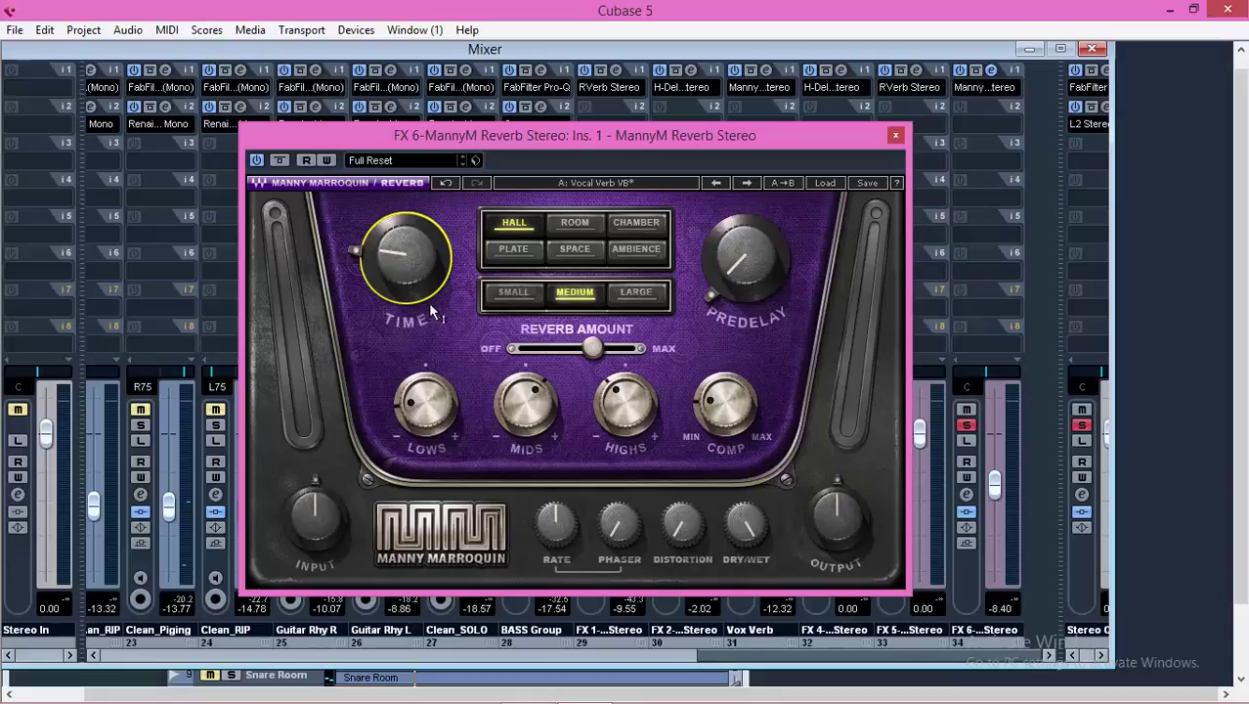
left_click_drag(378, 272, 375, 256)
left_click_drag(723, 293, 719, 305)
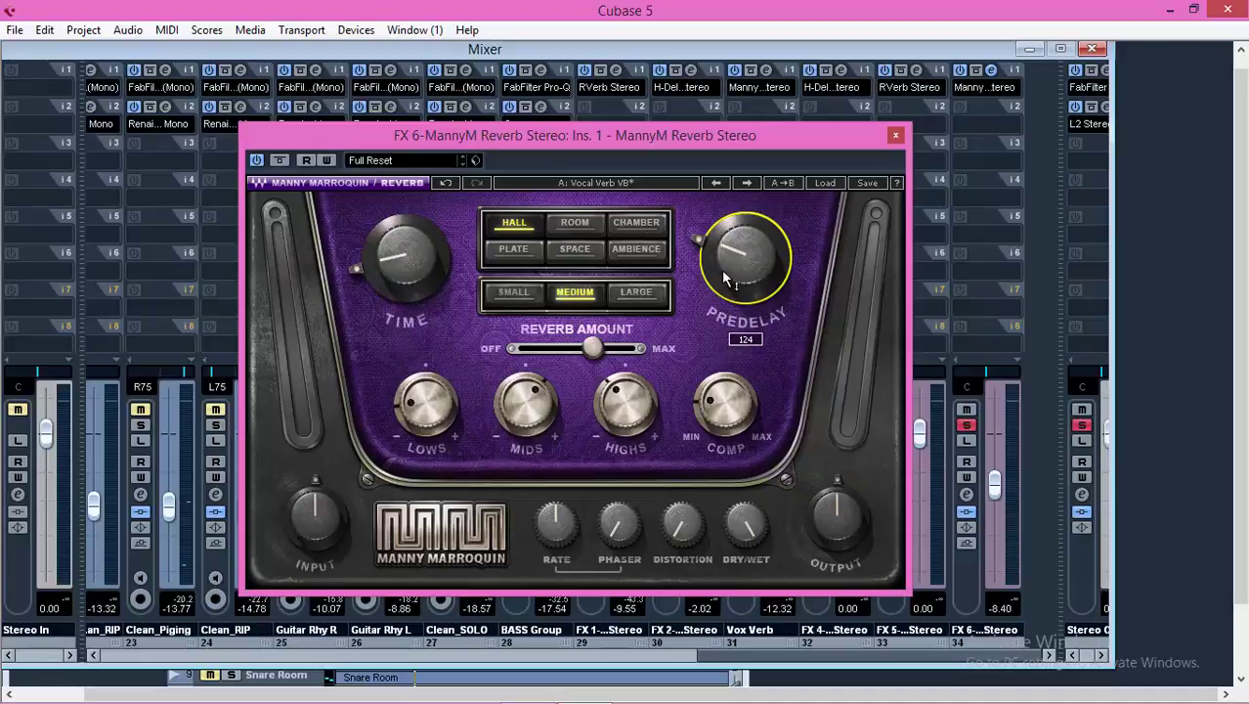
mouse_move(732, 269)
left_mouse_down()
mouse_move(732, 245)
mouse_move(732, 284)
mouse_move(732, 269)
left_mouse_up()
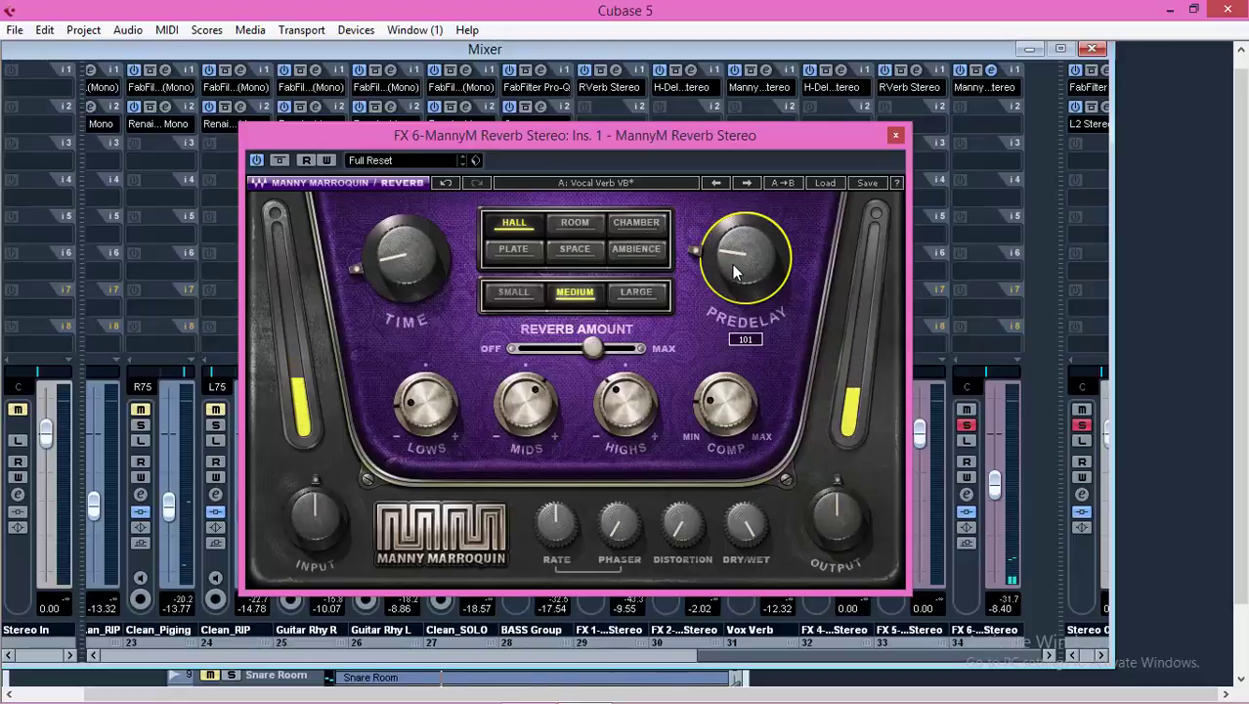
left_click_drag(733, 269, 732, 315)
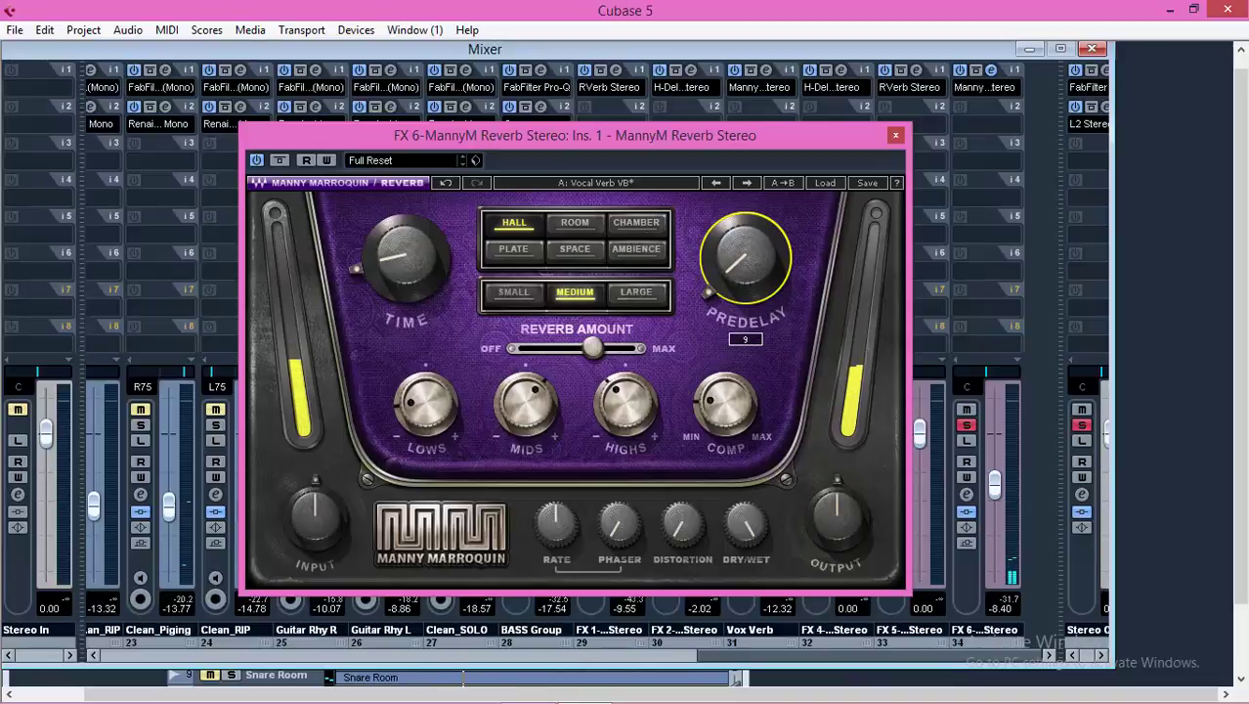
Raise the MannyM Reverb's PREDELAY slightly, then uncover the project timeline and move the playback position near bar 7.
left_click_drag(732, 315, 732, 302)
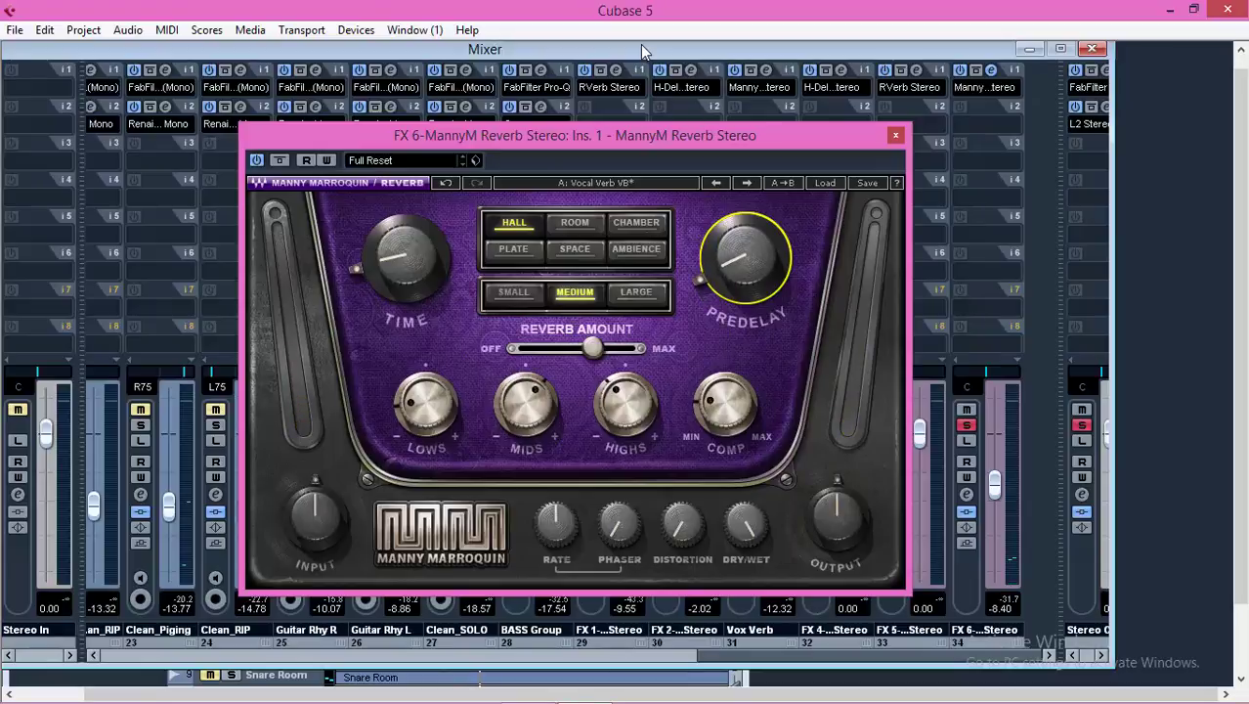
left_click_drag(641, 44, 639, 244)
double_click(589, 59)
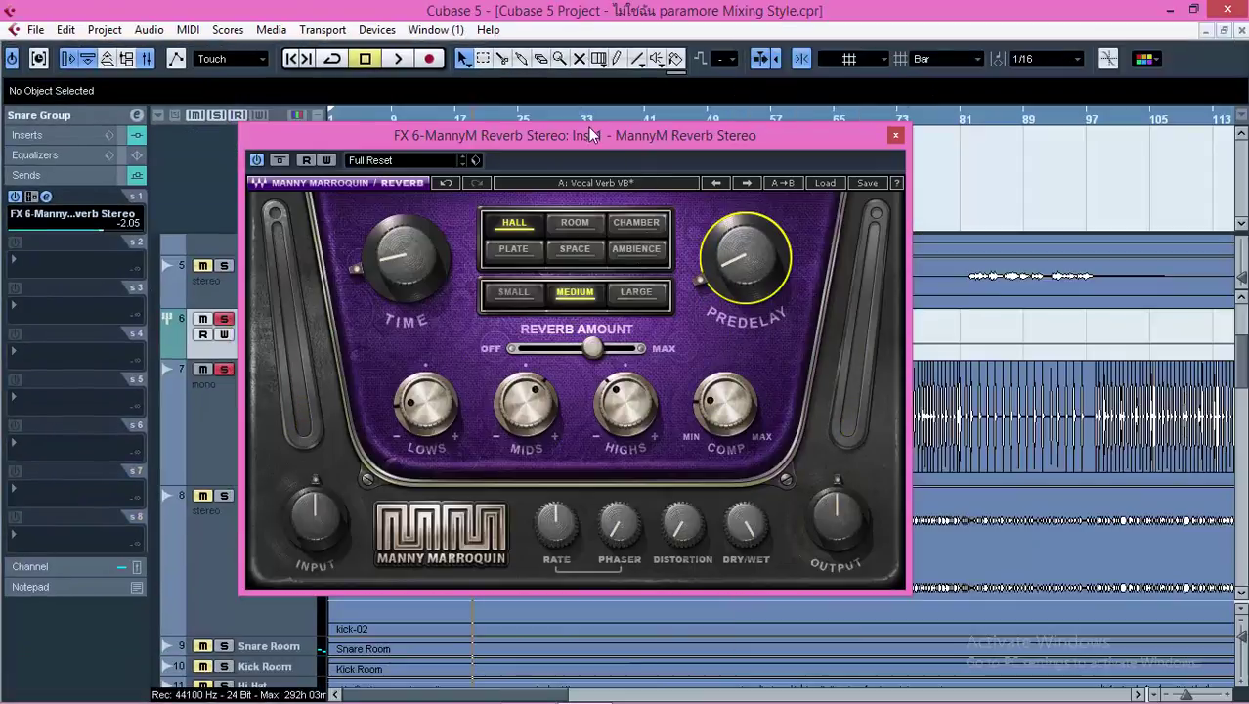
left_click_drag(589, 131, 583, 211)
left_click(375, 121)
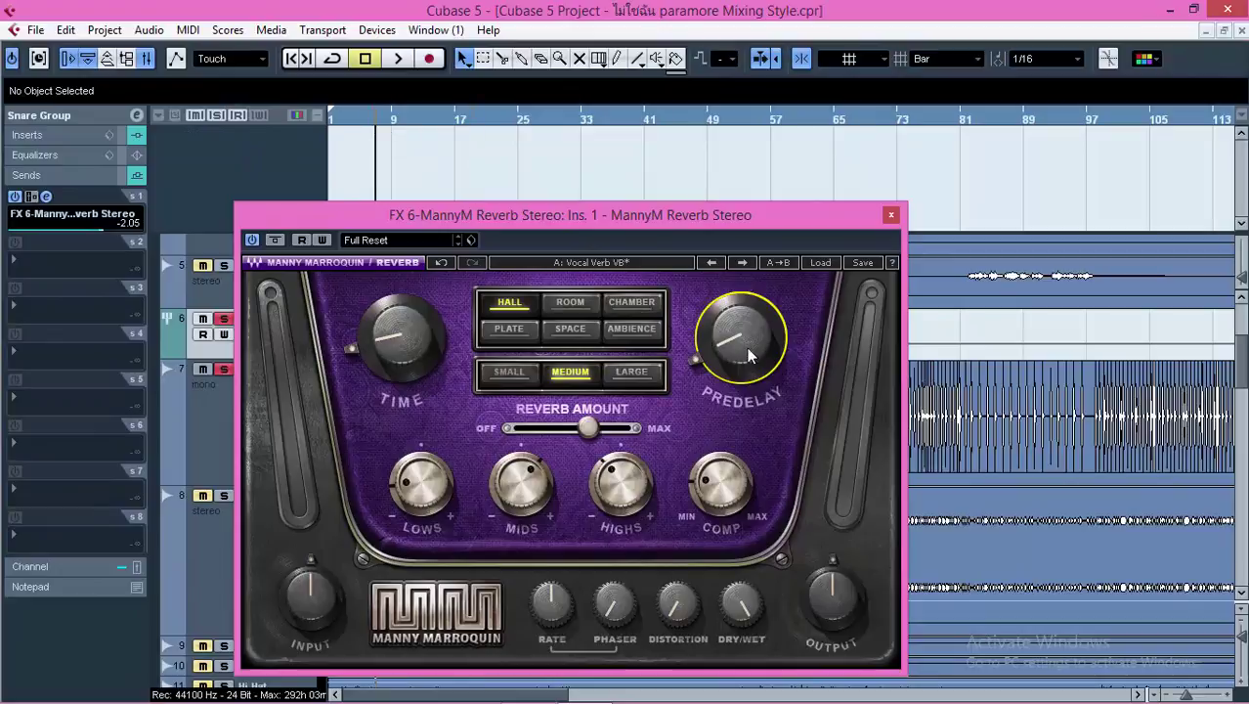
Play the soloed snare while auditioning the MannyM Reverb's PREDELAY at 209 and 170.
key("space")
left_click_drag(749, 355, 749, 323)
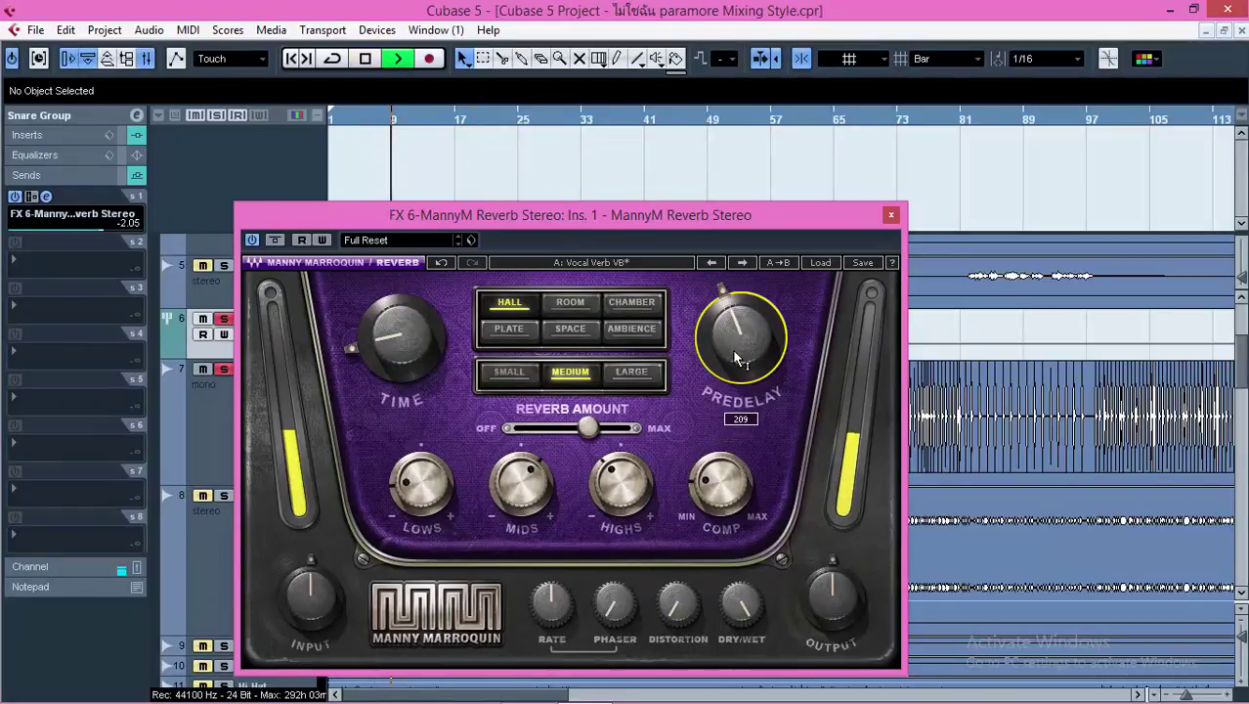
left_click_drag(732, 347, 732, 380)
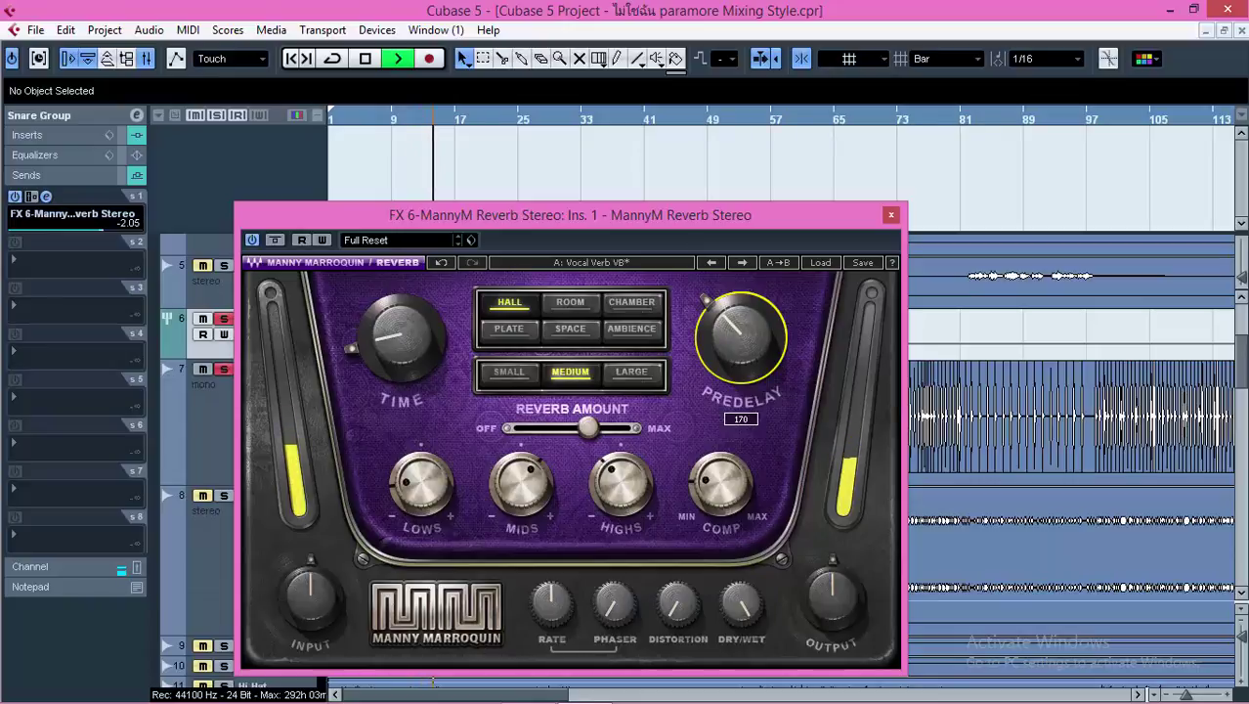
key("space")
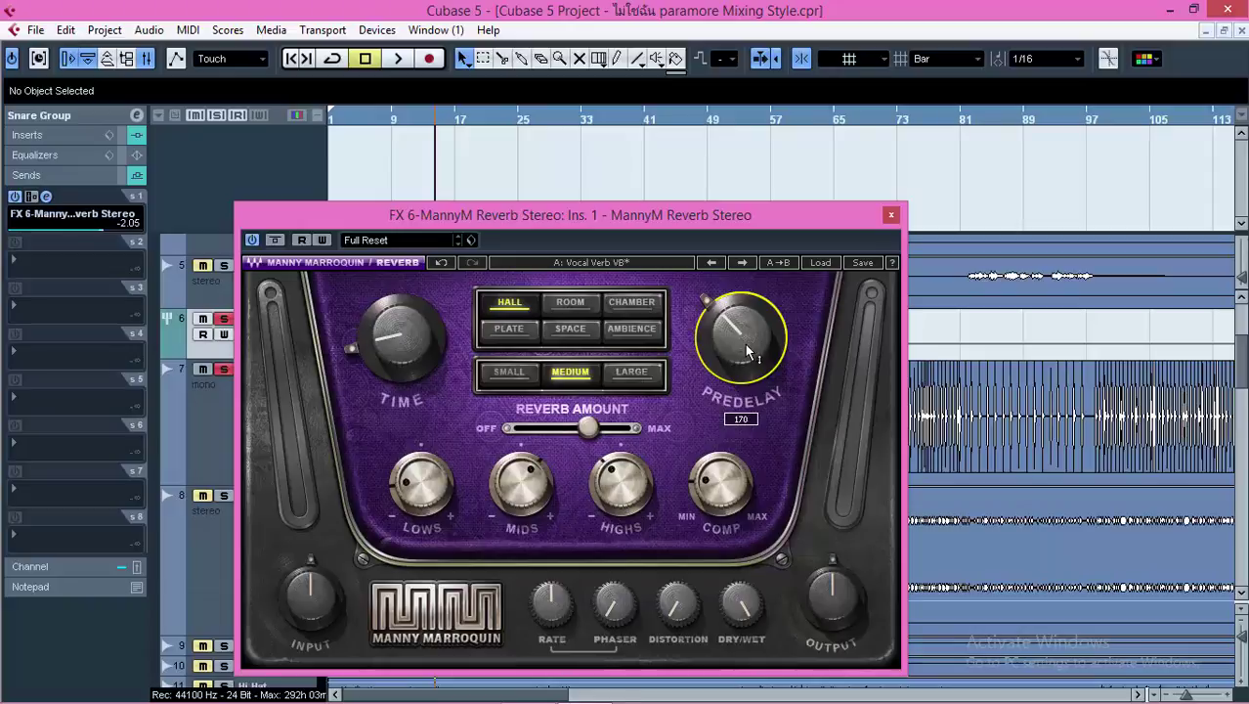
Lower PREDELAY to 101, play from near the song's start, and refine PREDELAY to about 61.
mouse_move(724, 341)
left_mouse_down()
mouse_move(724, 377)
mouse_move(728, 342)
left_mouse_up()
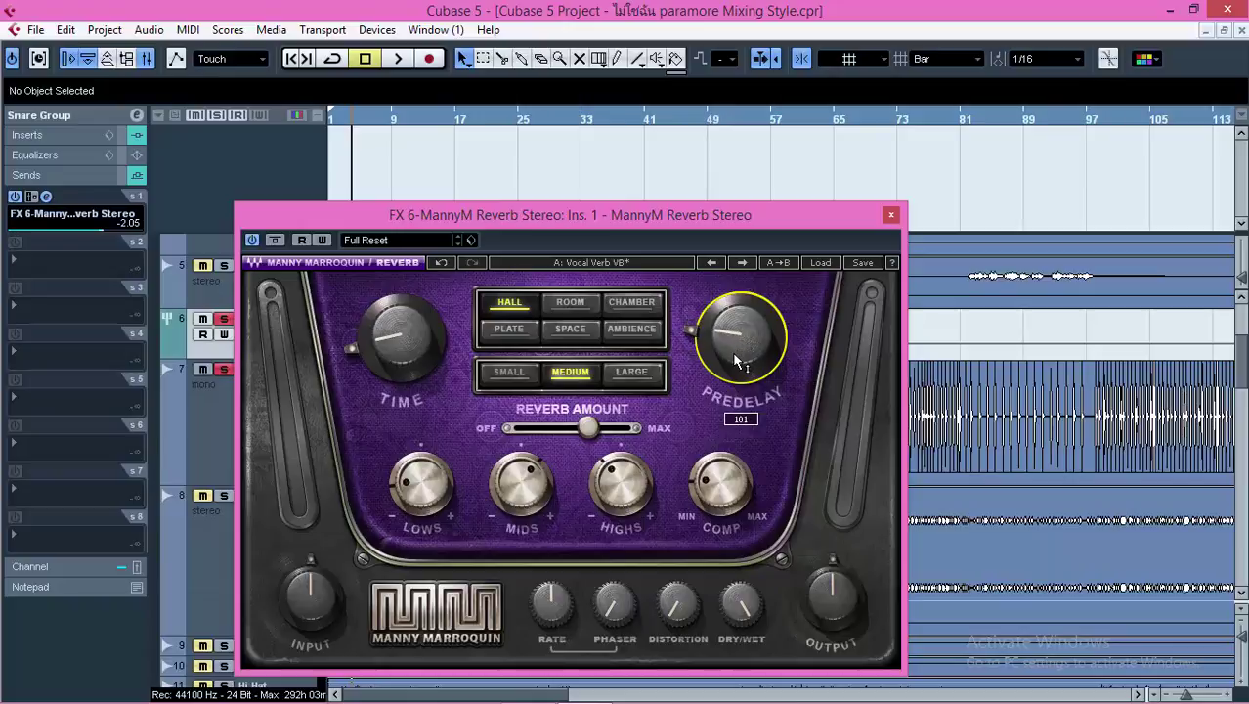
left_click(337, 118)
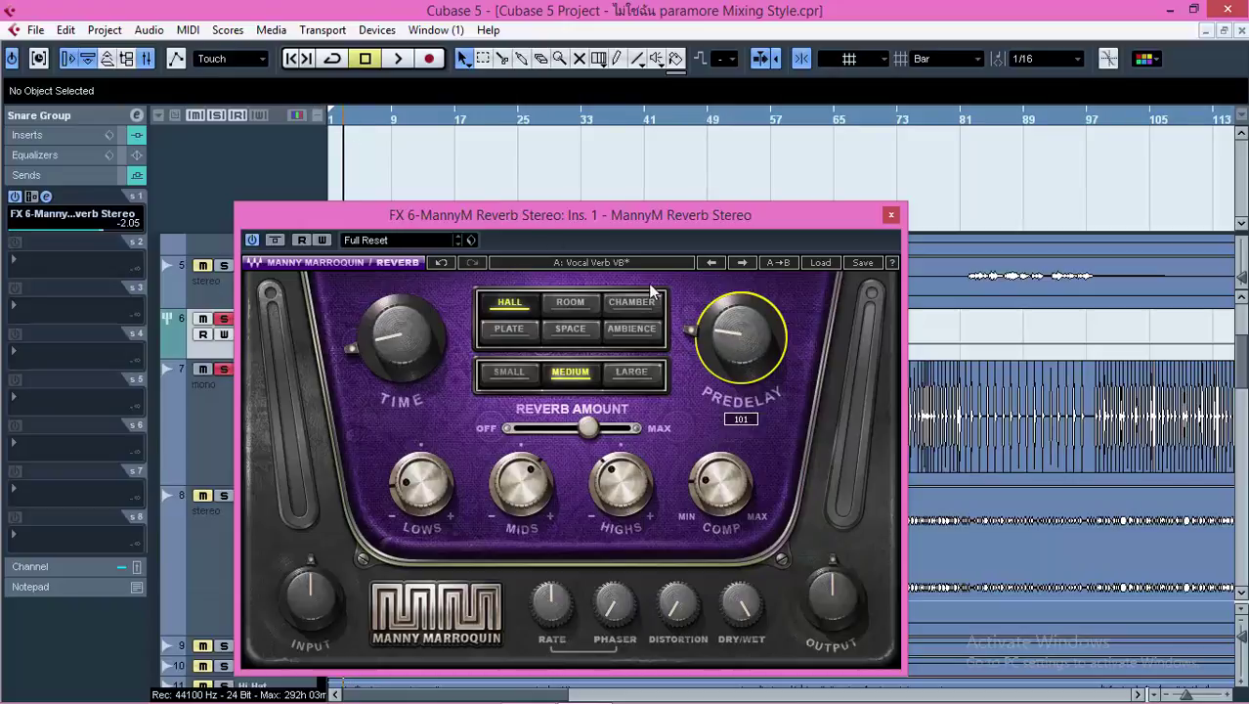
key("space")
mouse_move(728, 335)
left_mouse_down()
mouse_move(729, 370)
mouse_move(728, 343)
left_mouse_up()
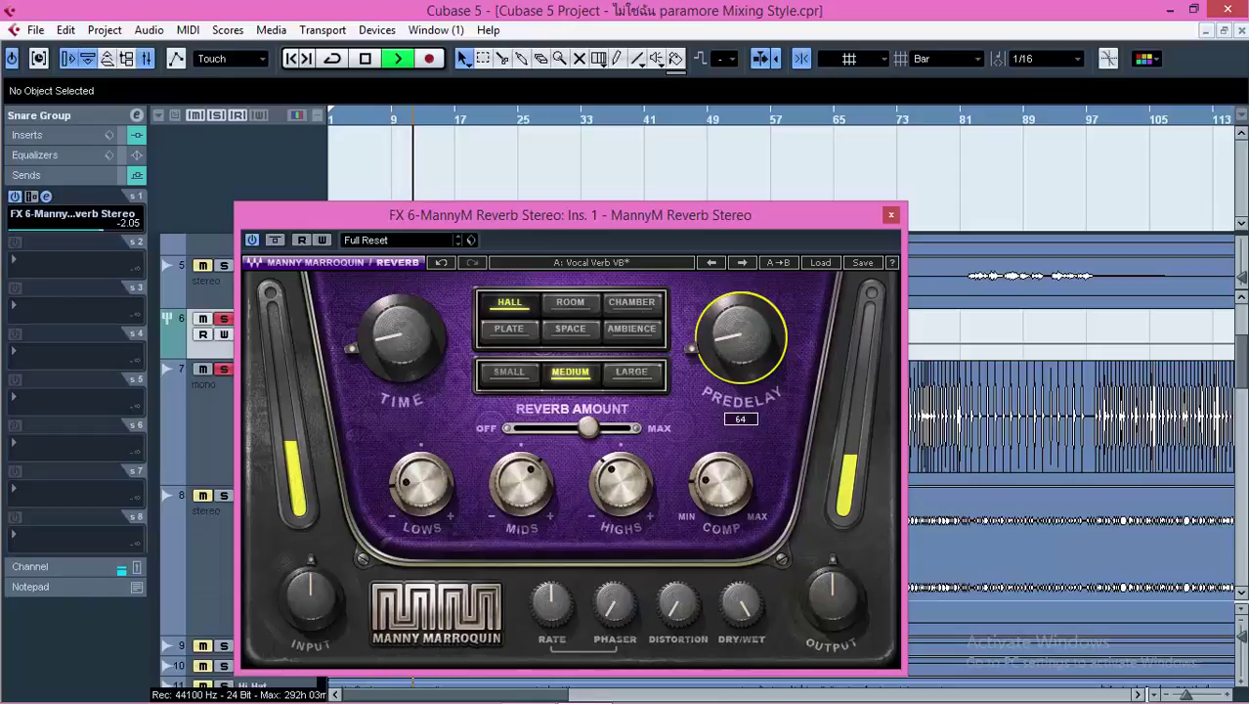
left_click_drag(728, 343, 727, 339)
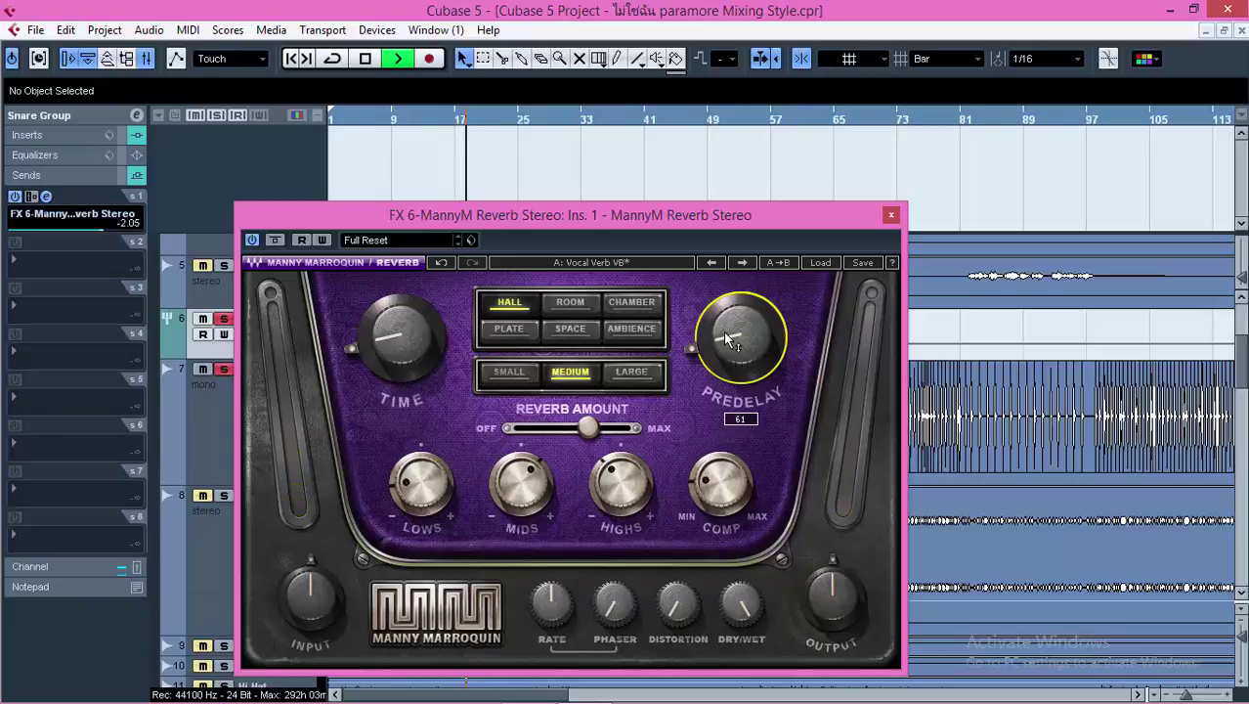
key("space")
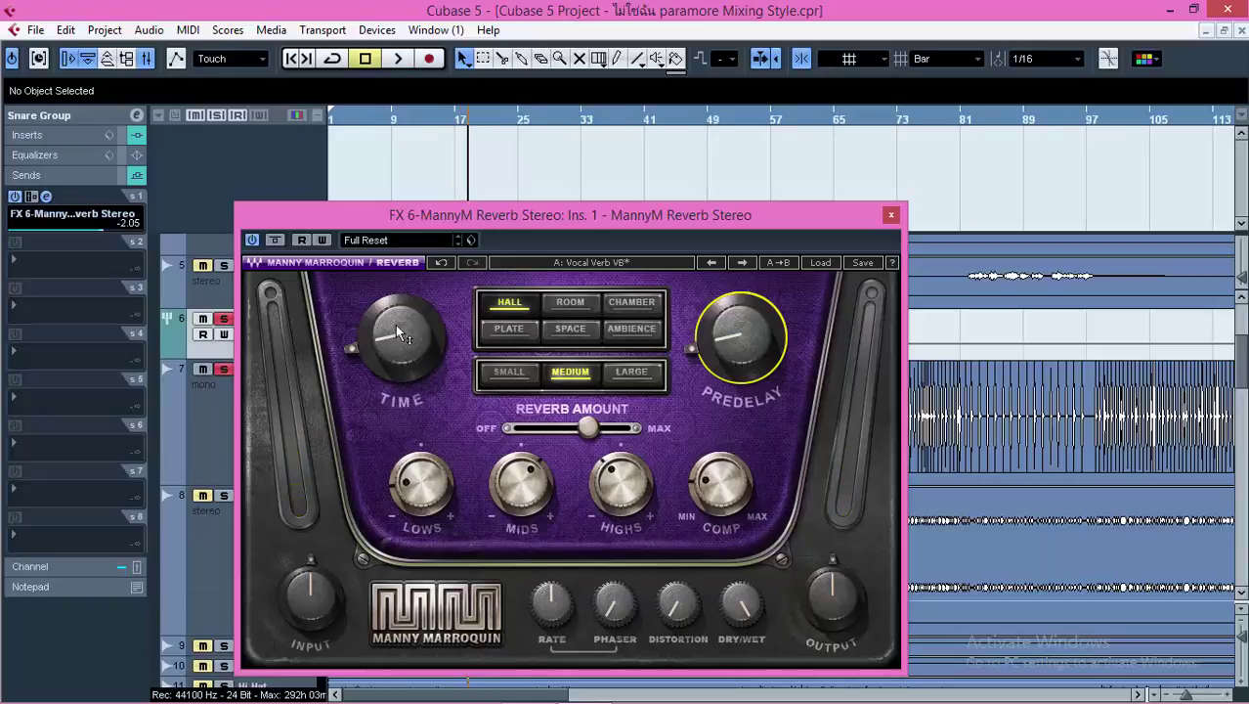
Raise the reverb TIME through 119.4% and 143.2% to 147.0% and audition it from near bar 4.
mouse_move(398, 335)
left_click_drag(391, 351, 391, 338)
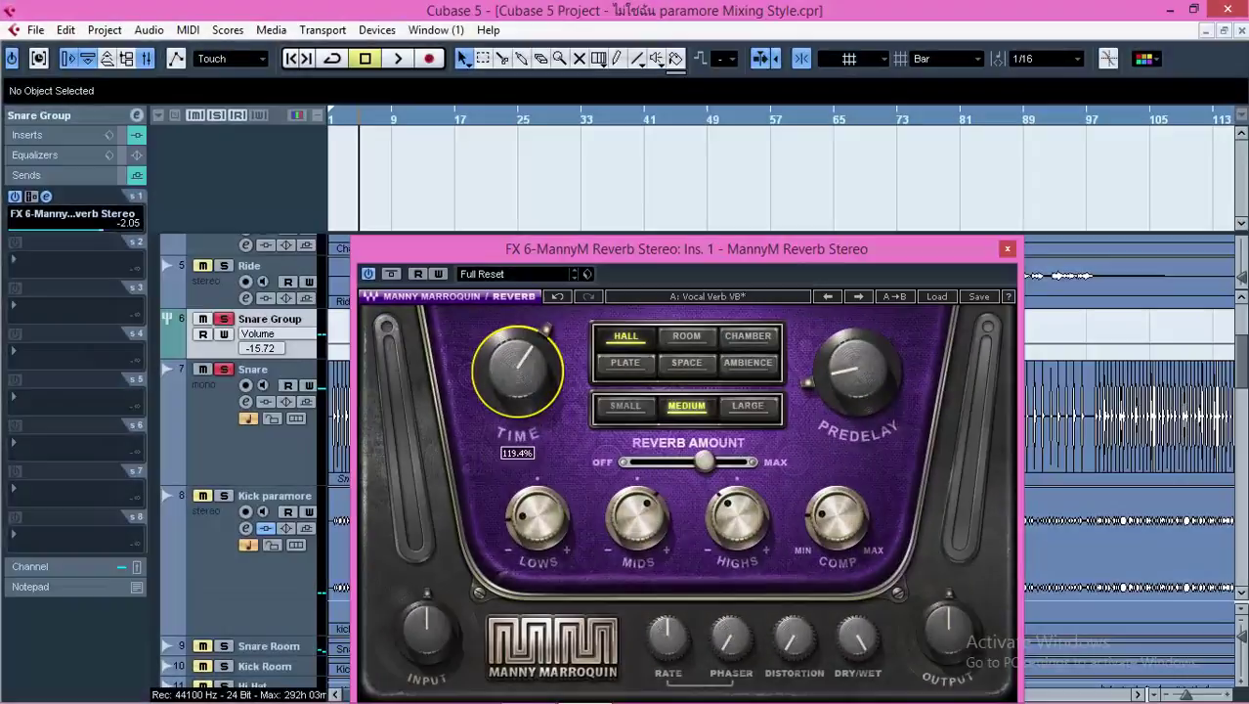
left_click_drag(518, 372, 518, 358)
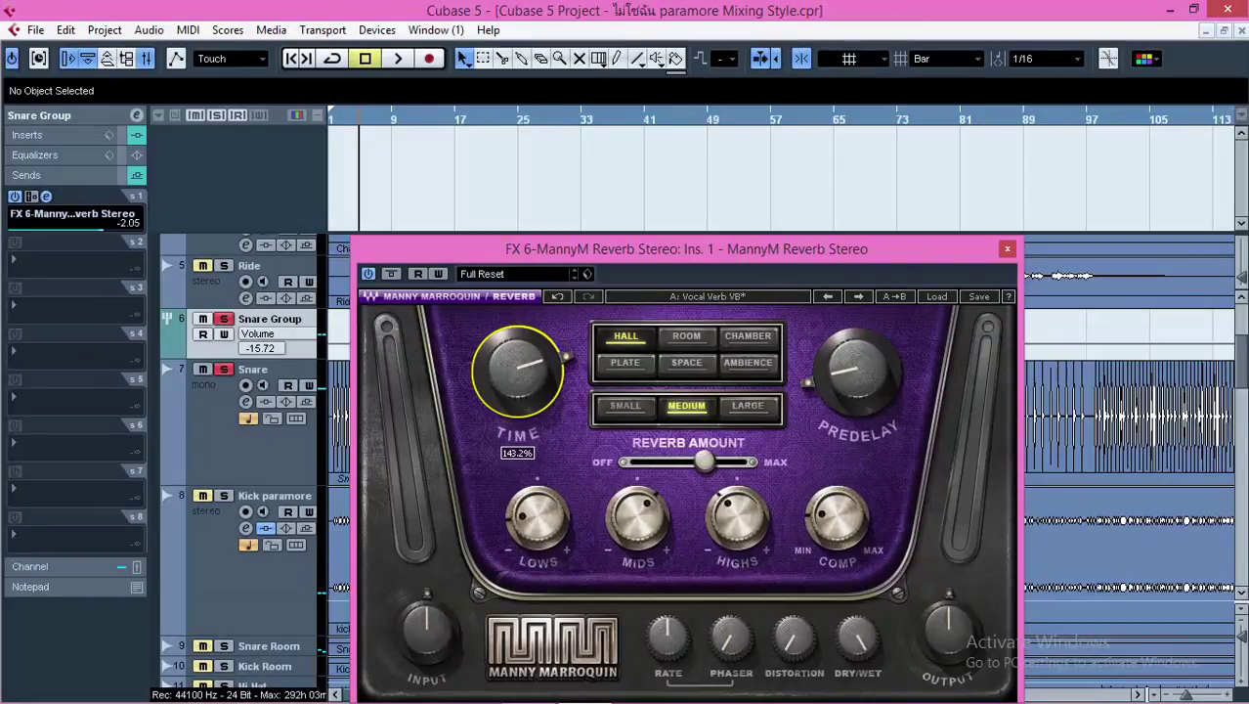
left_click_drag(447, 252, 505, 179)
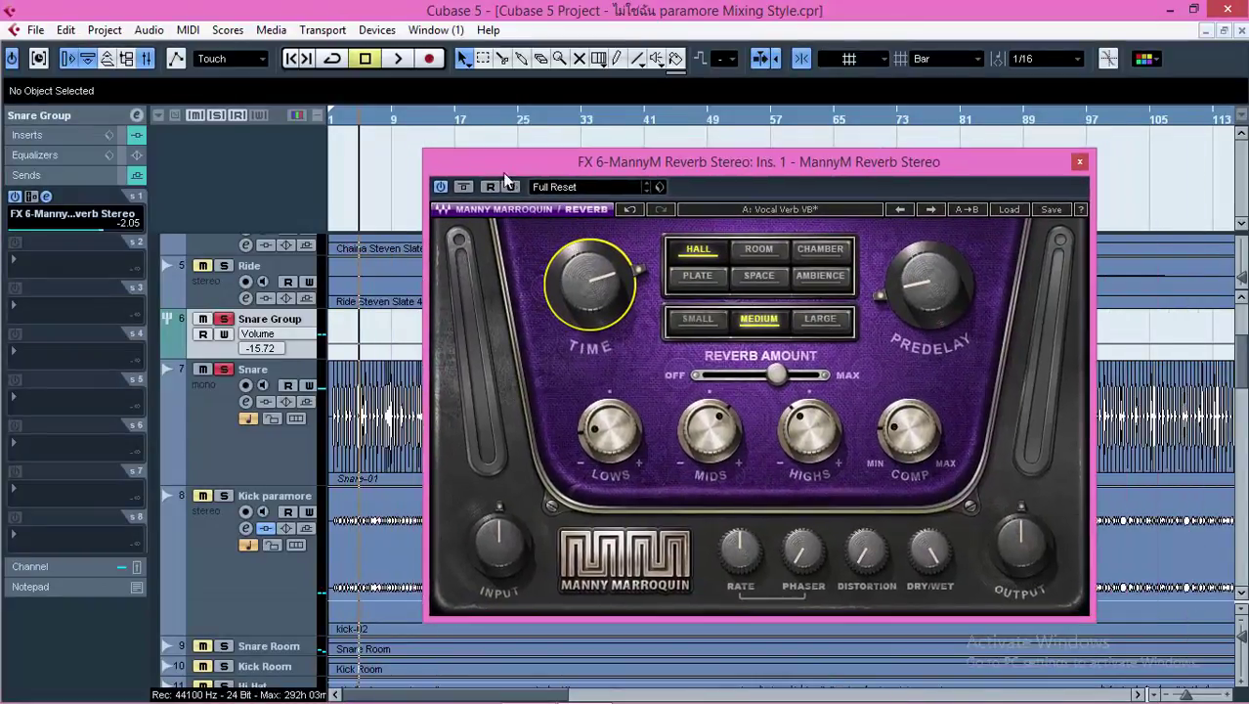
left_click(351, 116)
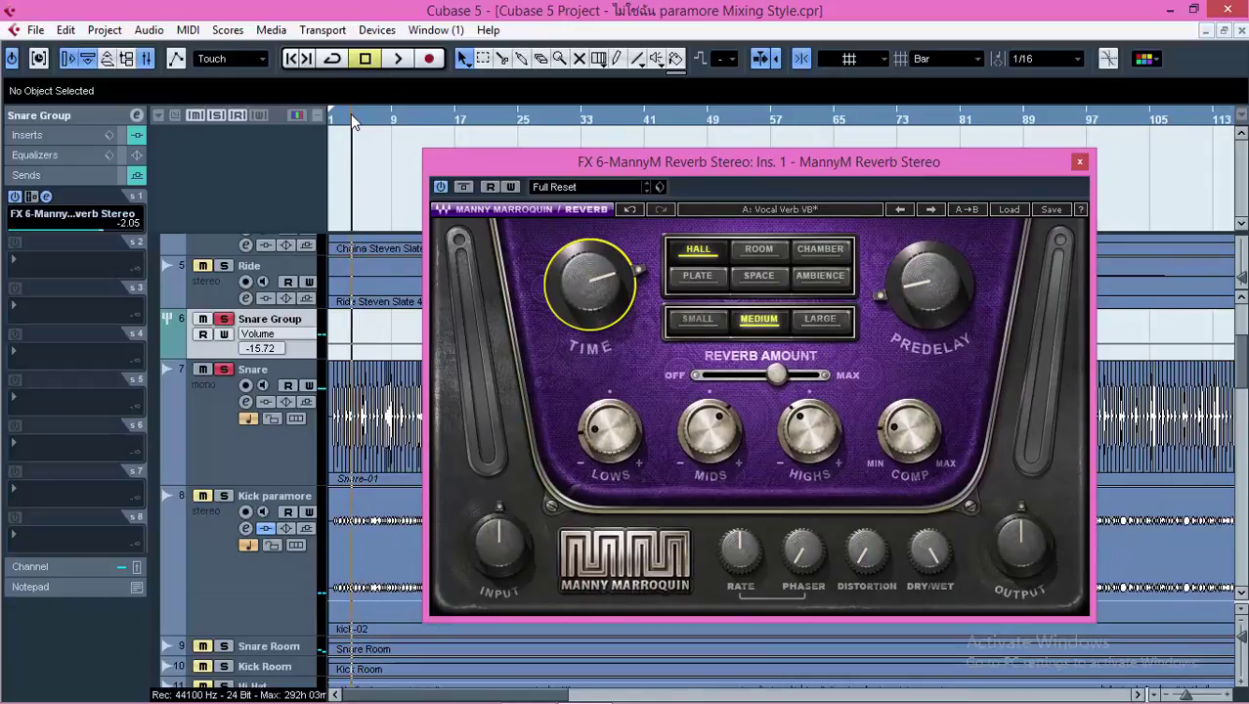
left_click_drag(582, 269, 581, 262)
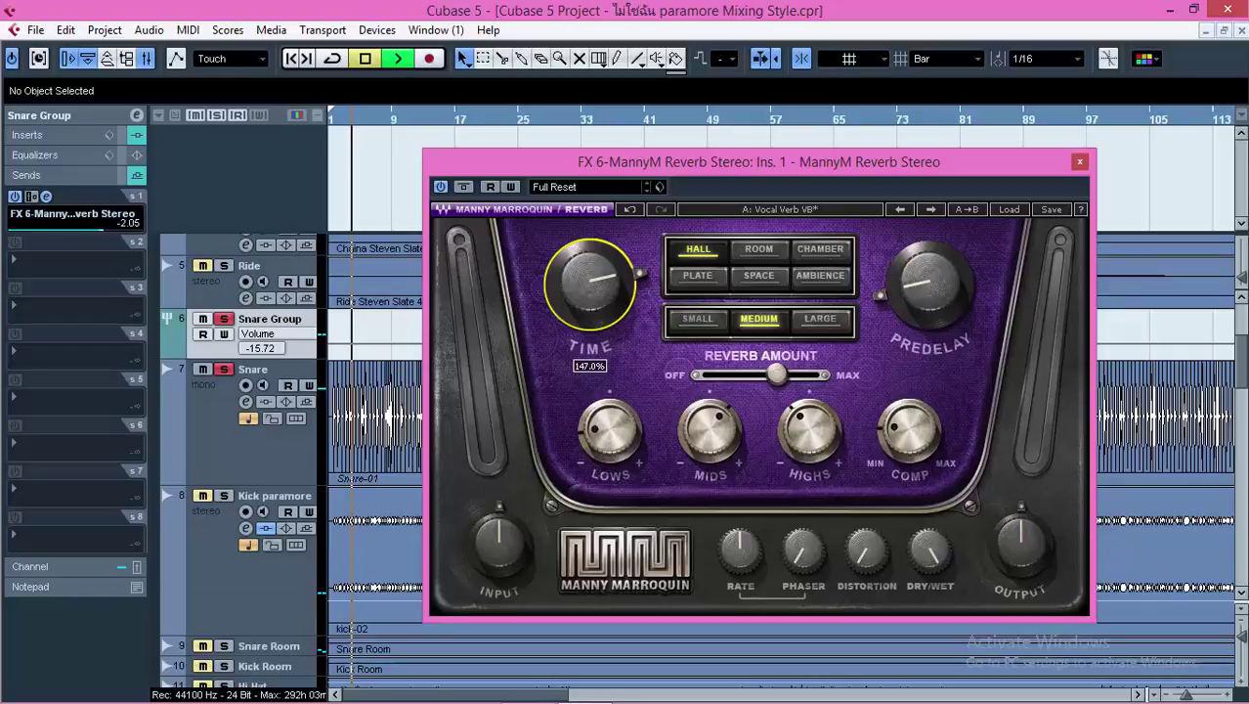
key("space")
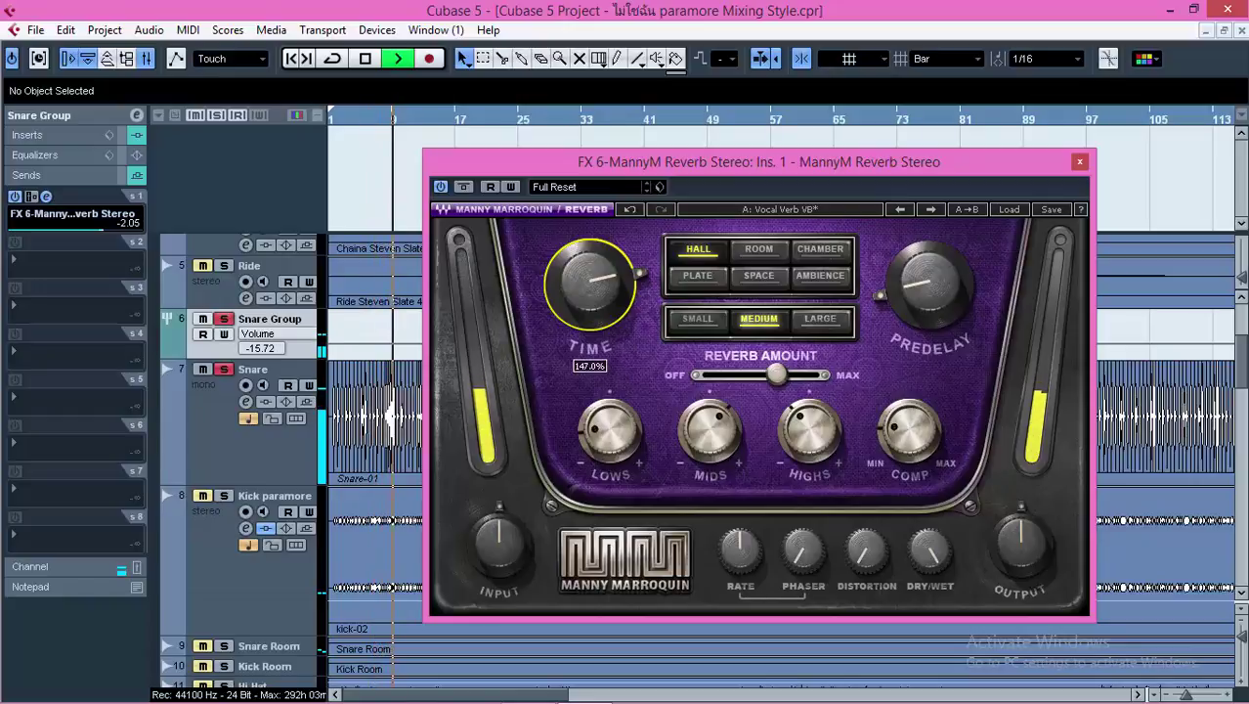
key("space")
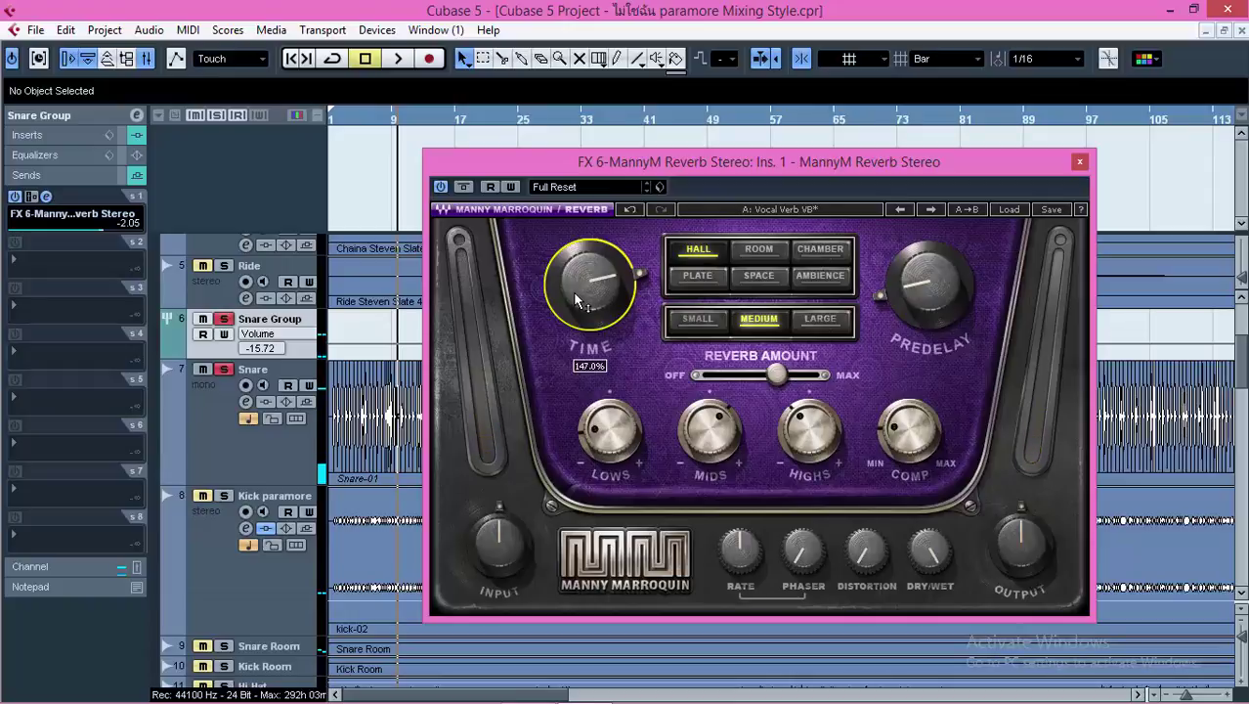
Lower the reverb TIME to 85.3%, resume playback, and bring TIME down to about 67.9%.
scroll(573, 291, "down", 5)
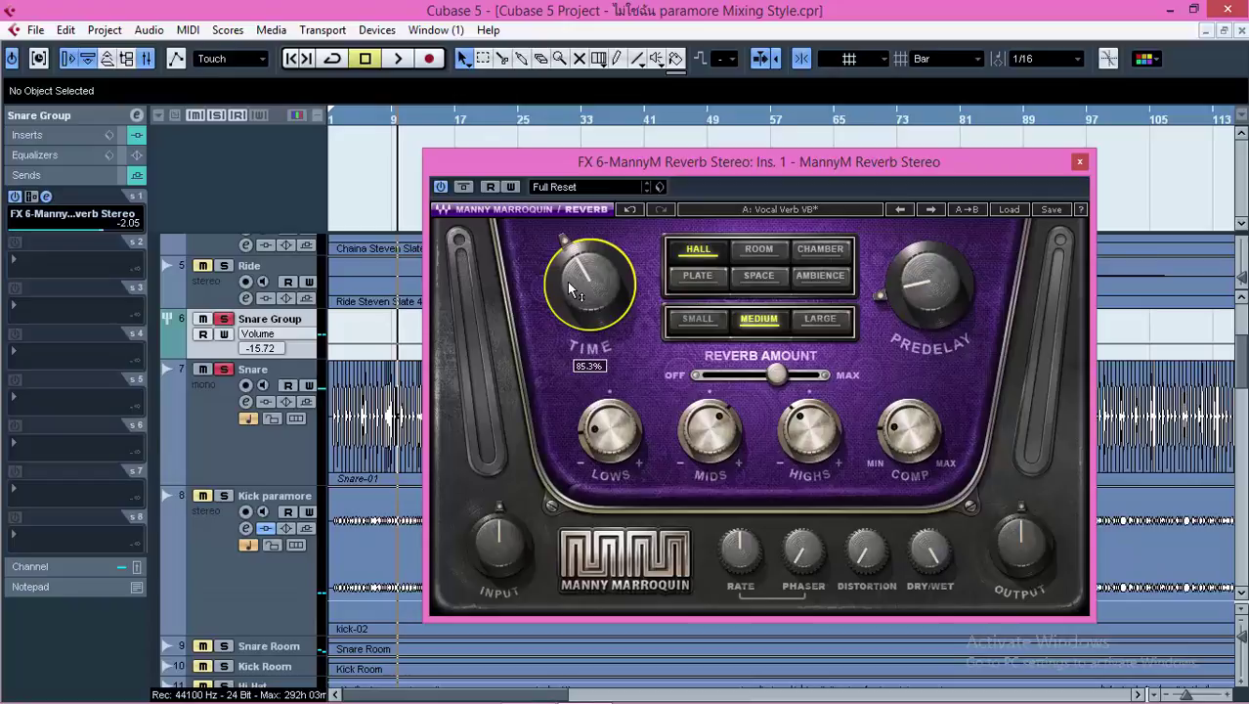
key("space")
mouse_move(569, 289)
left_mouse_down()
mouse_move(570, 327)
mouse_move(586, 293)
left_mouse_up()
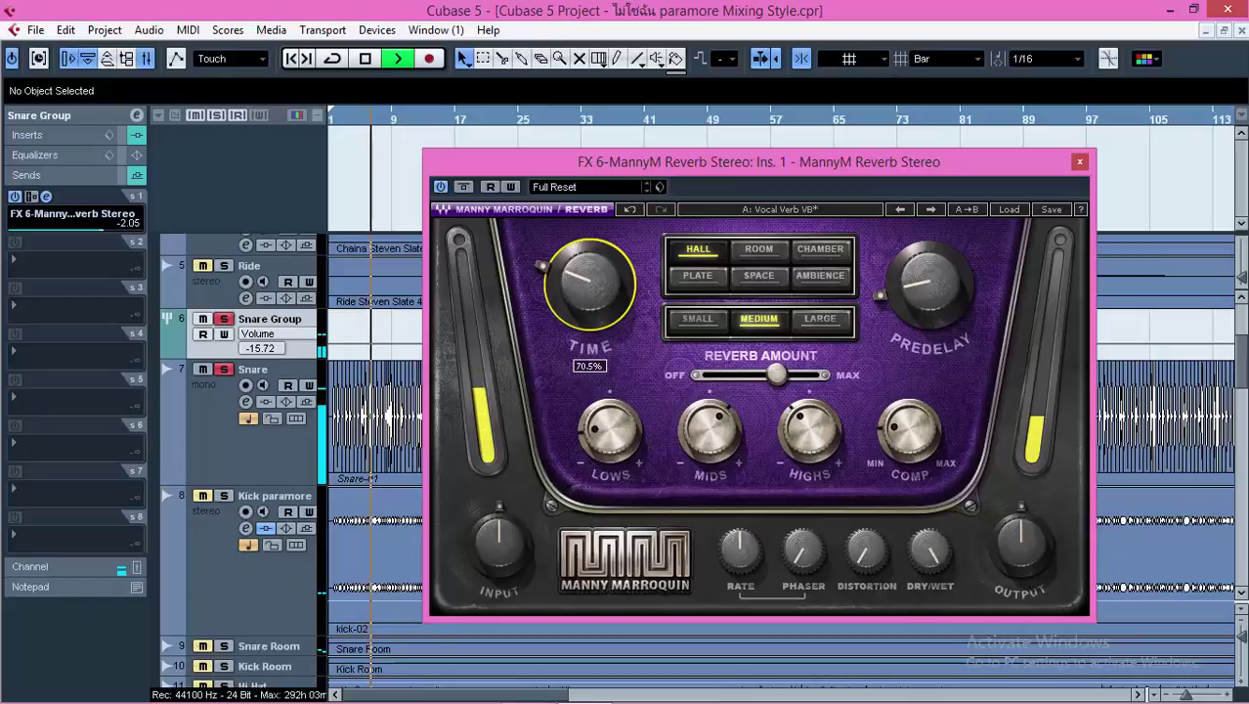
left_click_drag(587, 293, 586, 297)
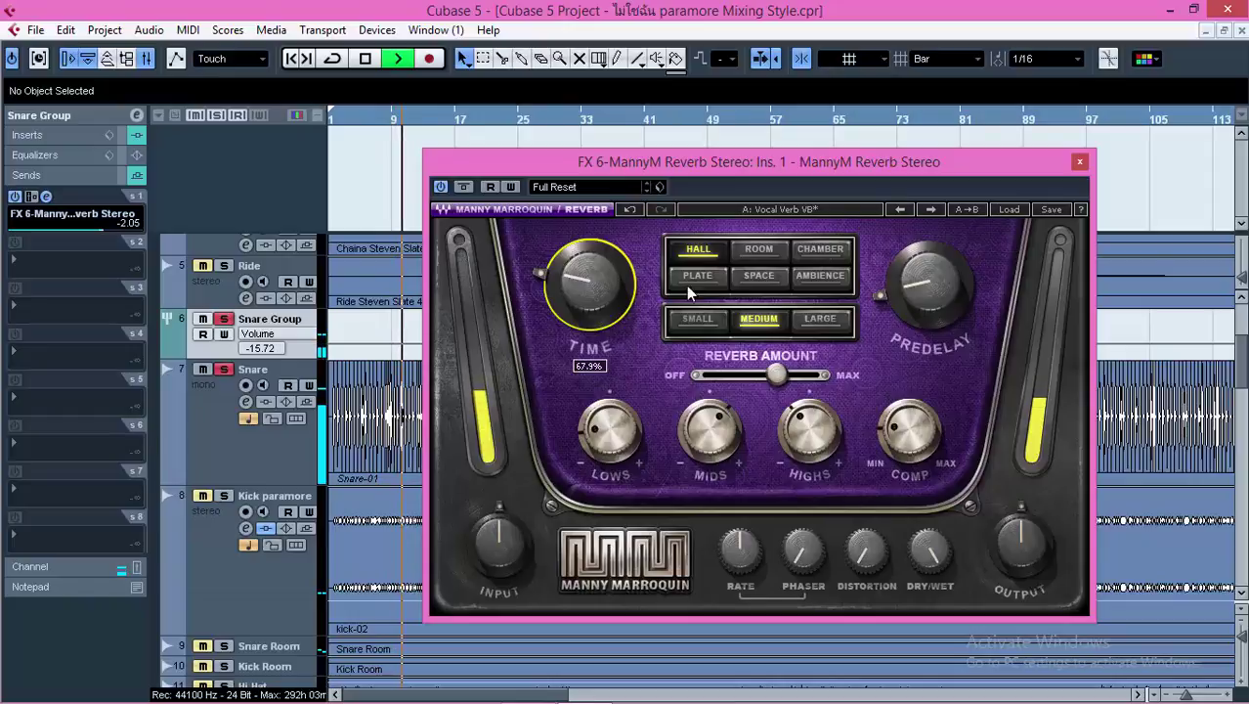
Stop playback, set PREDELAY to 59, and restart playback from the beginning of the song.
left_click(912, 309)
left_click(365, 59)
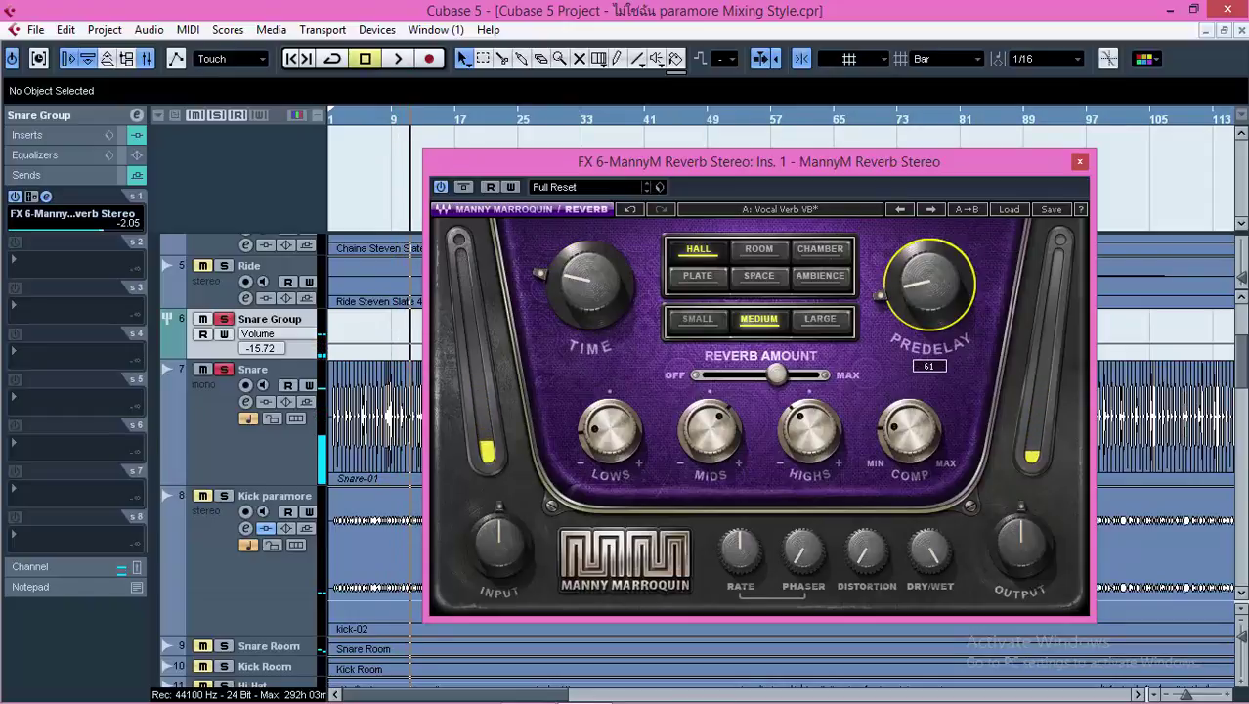
left_click(356, 119)
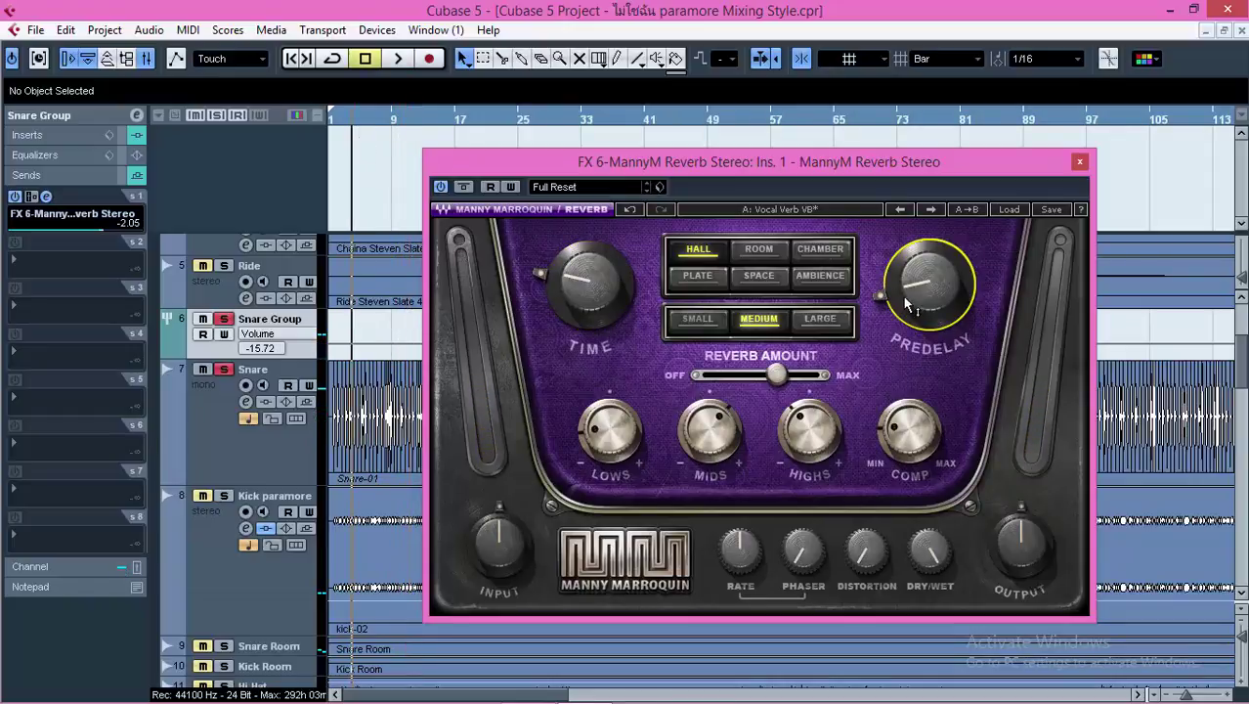
left_click_drag(909, 307, 909, 307)
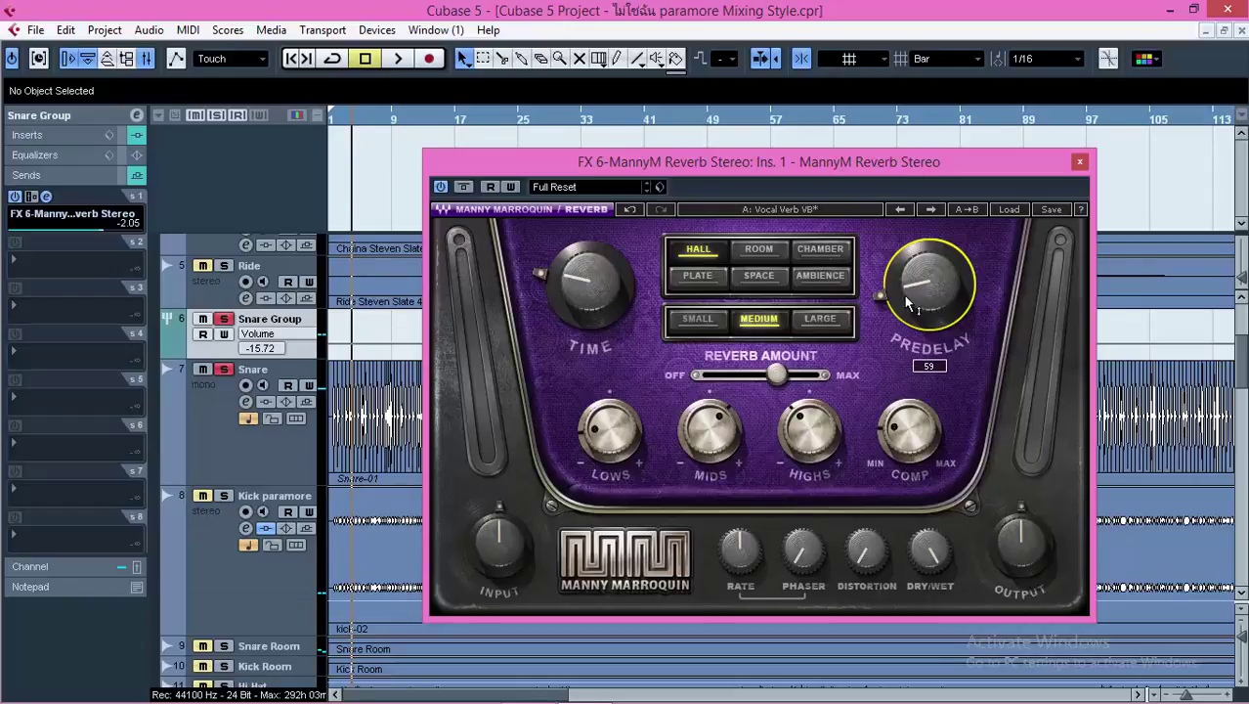
left_click(335, 116)
key("space")
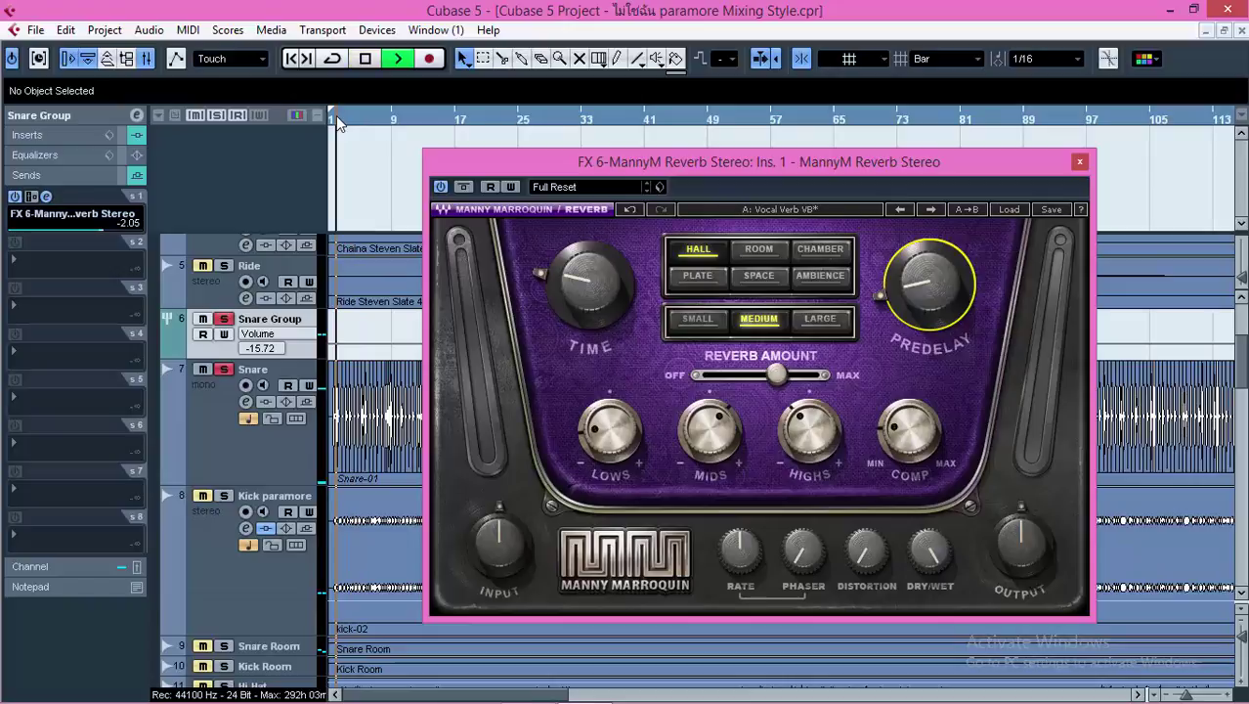
Fine-tune the reverb TIME during playback between 66.8% and 69.1%, settling at 69.1%, and stop playback.
mouse_move(587, 291)
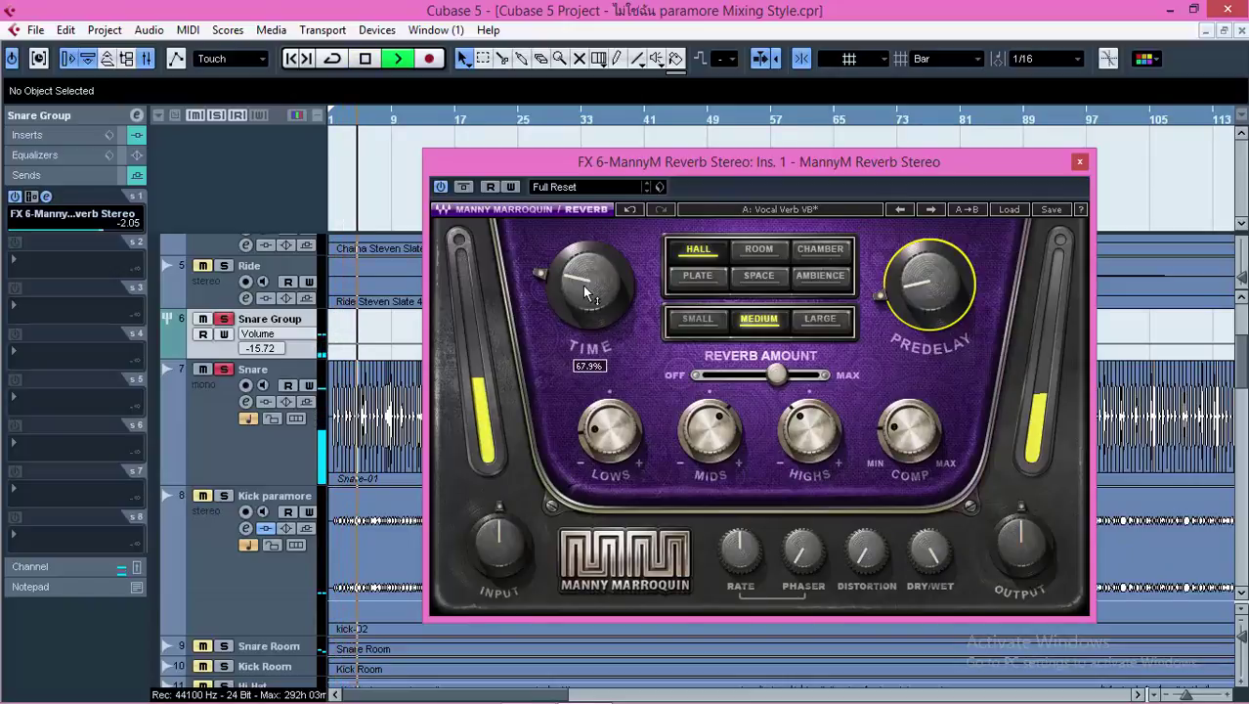
left_click_drag(587, 291, 587, 297)
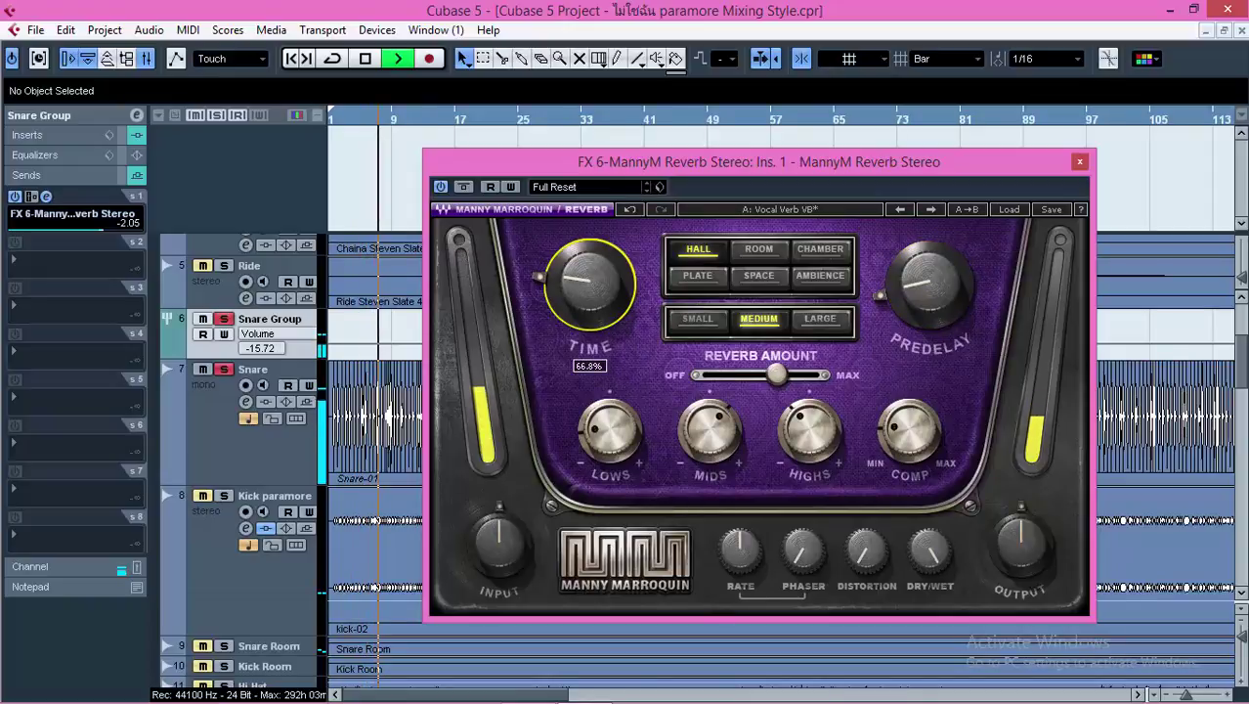
left_click_drag(585, 293, 576, 303)
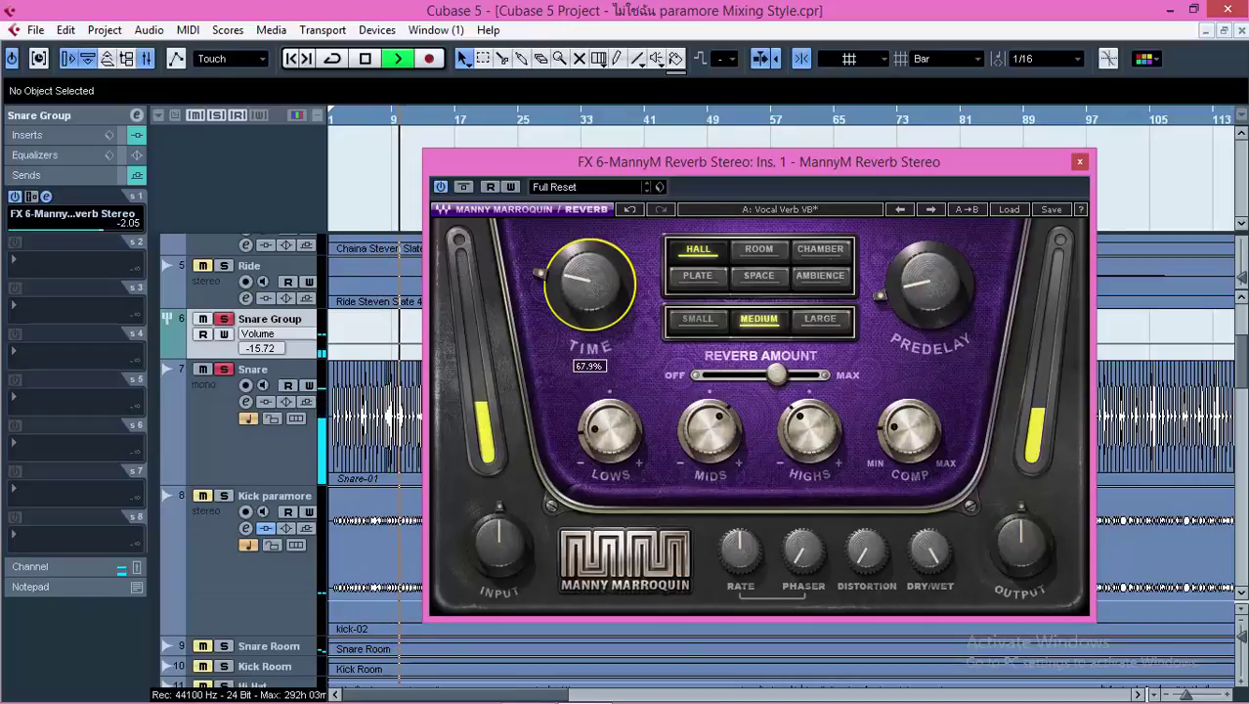
left_click_drag(577, 301, 576, 294)
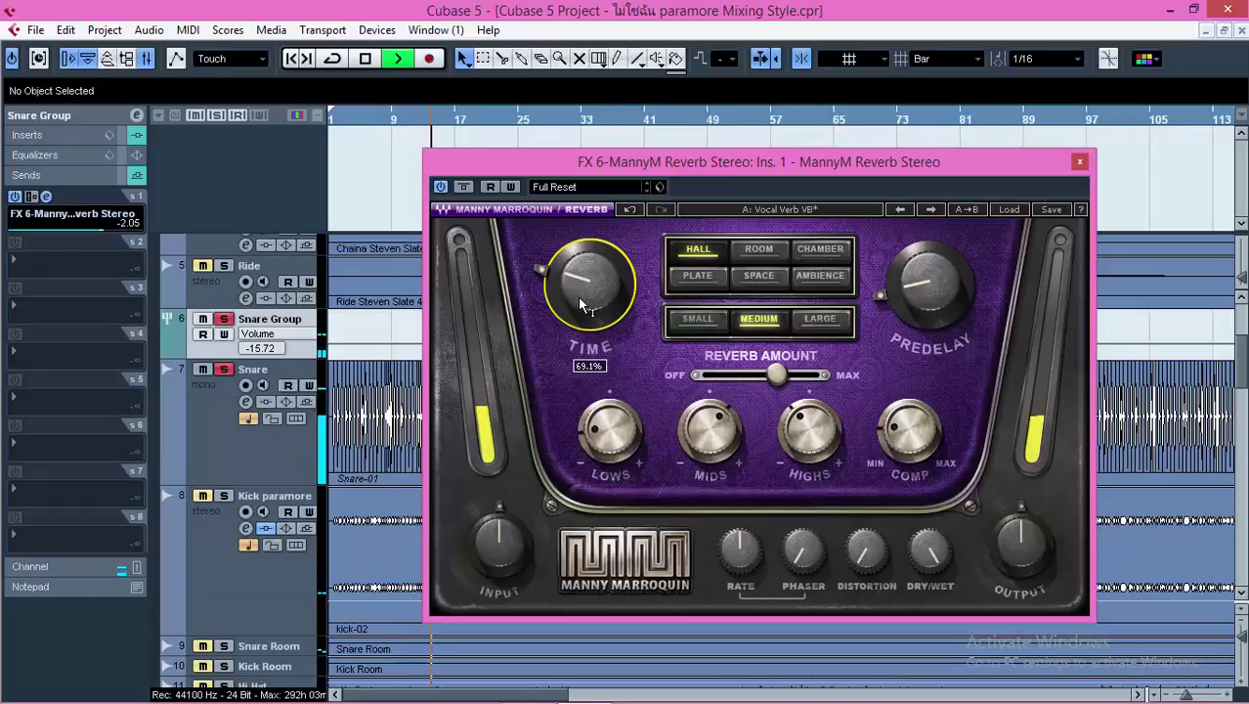
key("space")
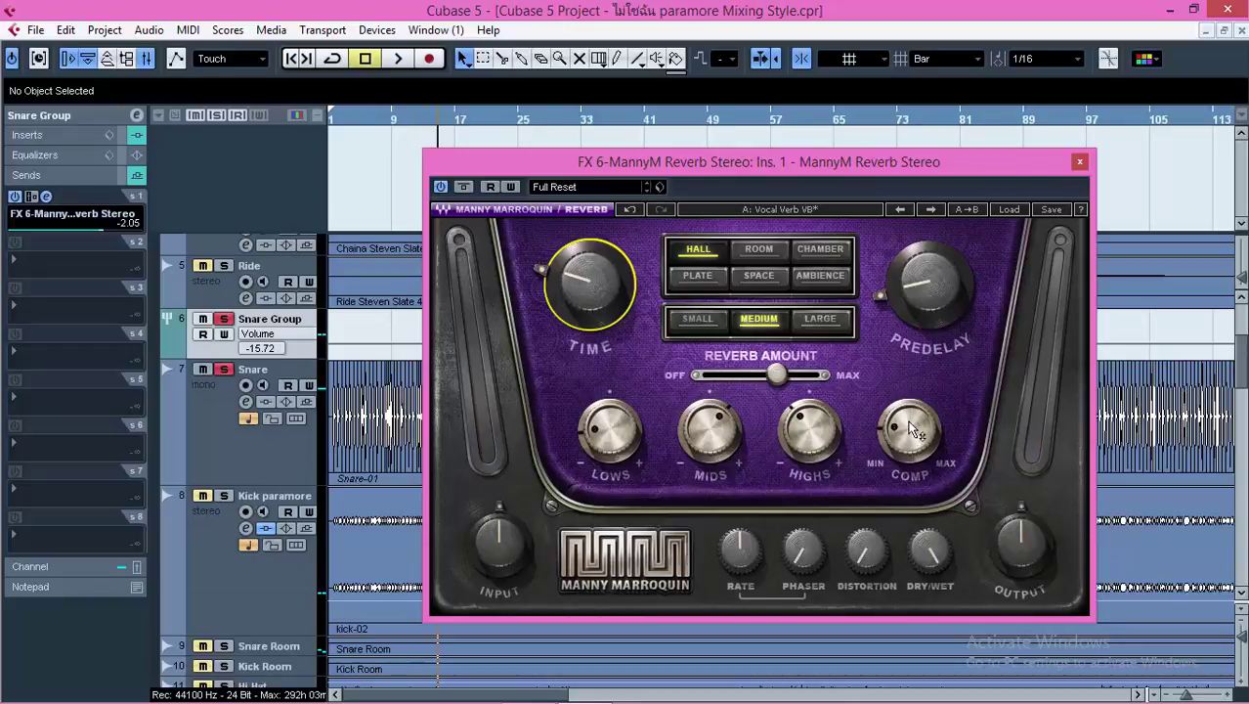
Shape the reverb's tone by turning COMP down to minimum, setting MIDS to -3.9 and raising HIGHS slightly.
mouse_move(911, 430)
left_click_drag(909, 431, 909, 460)
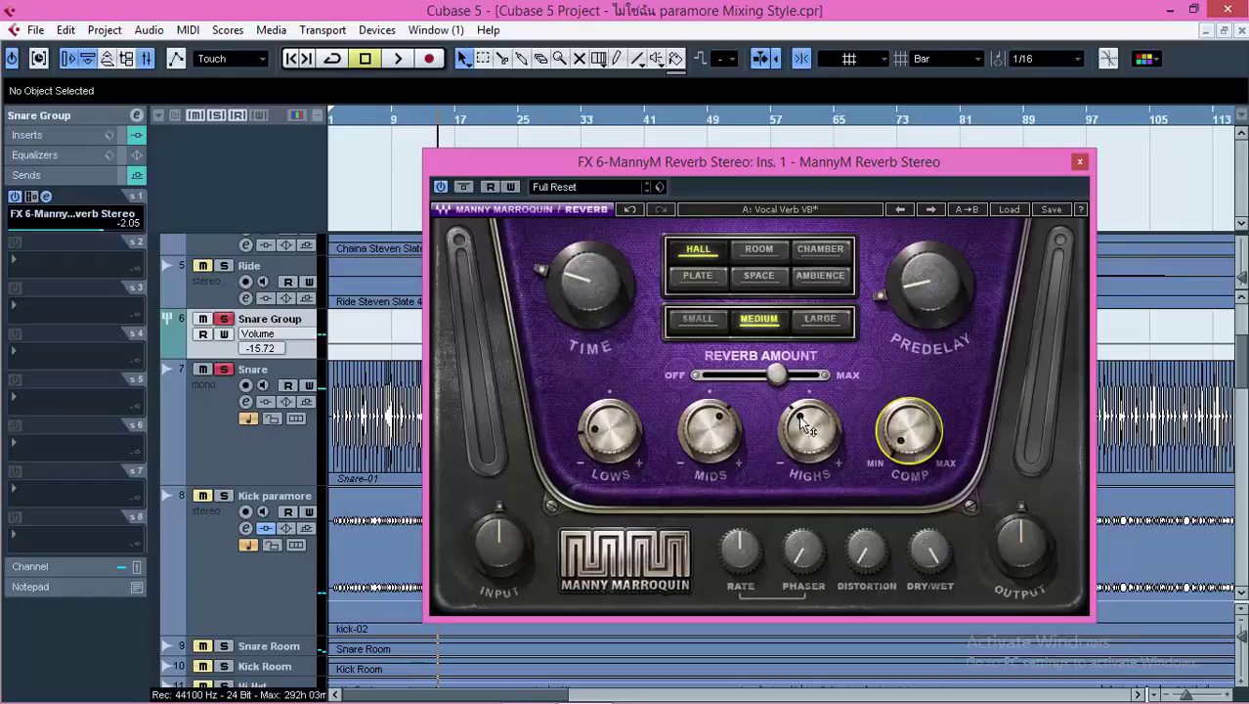
left_click(350, 121)
mouse_move(722, 430)
left_mouse_down()
mouse_move(721, 460)
mouse_move(722, 446)
left_mouse_up()
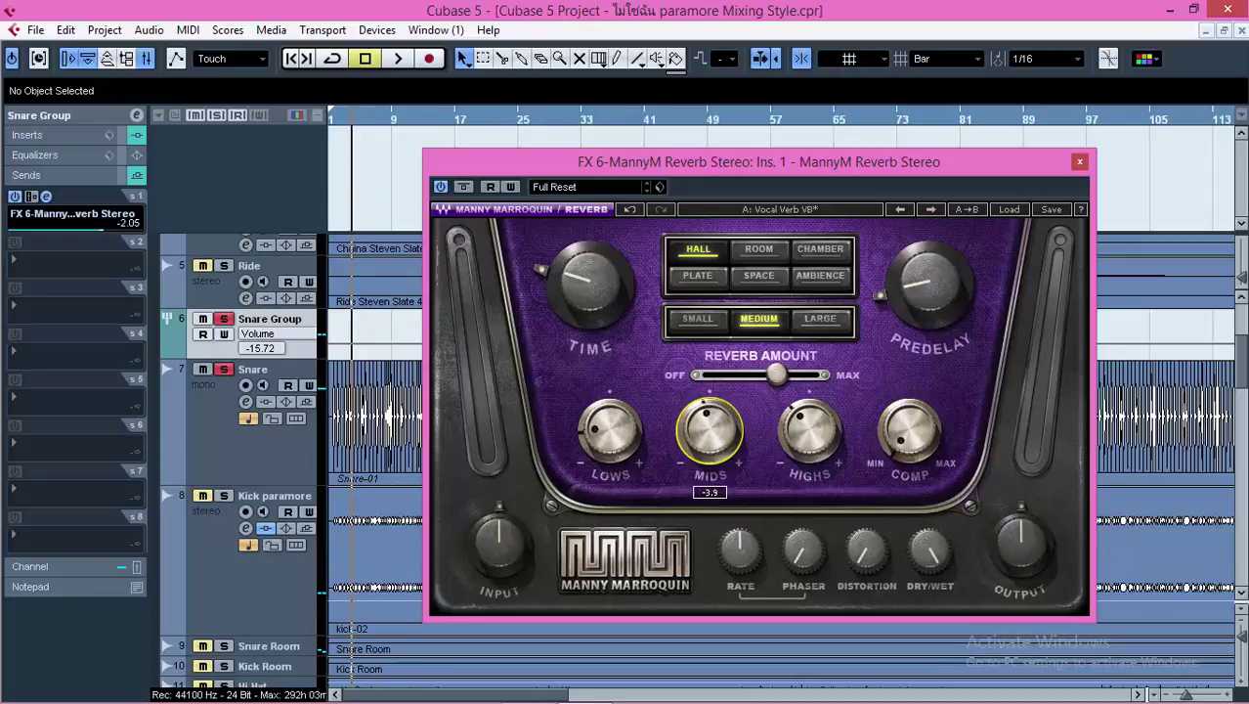
left_click_drag(809, 430, 809, 430)
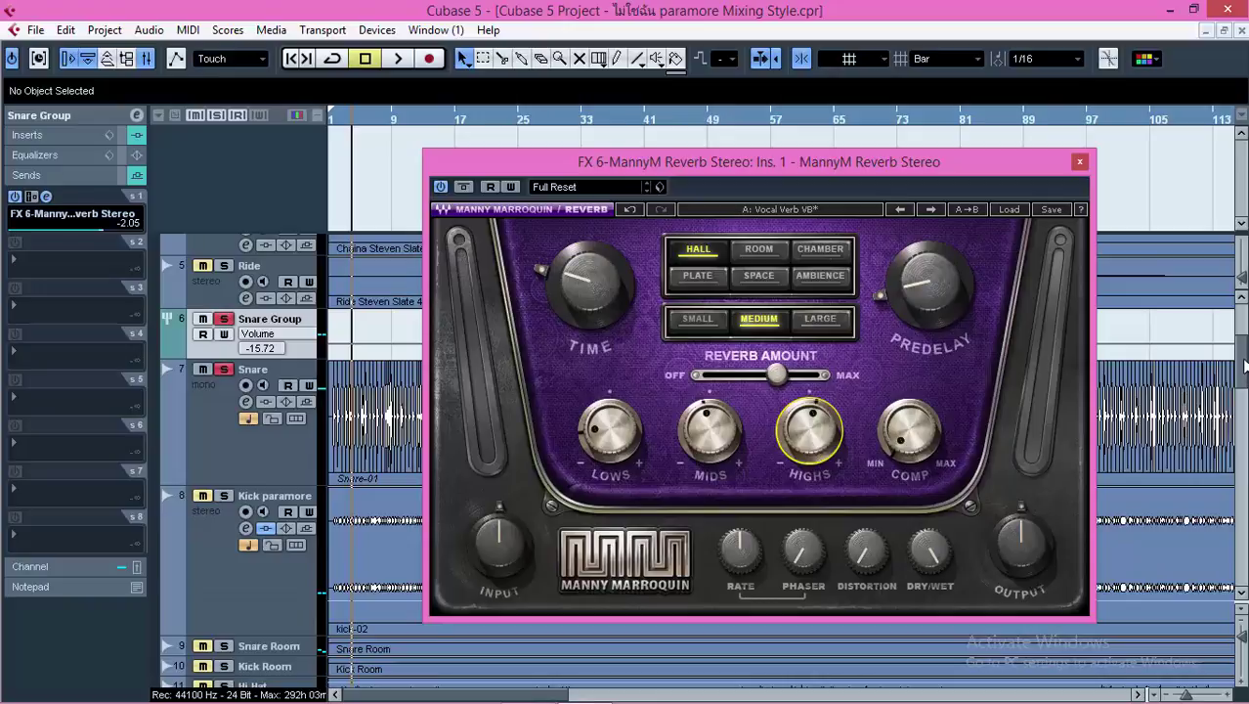
Select the Vox Verb track among the FX channels in the track list.
left_click_drag(1243, 360, 1240, 547)
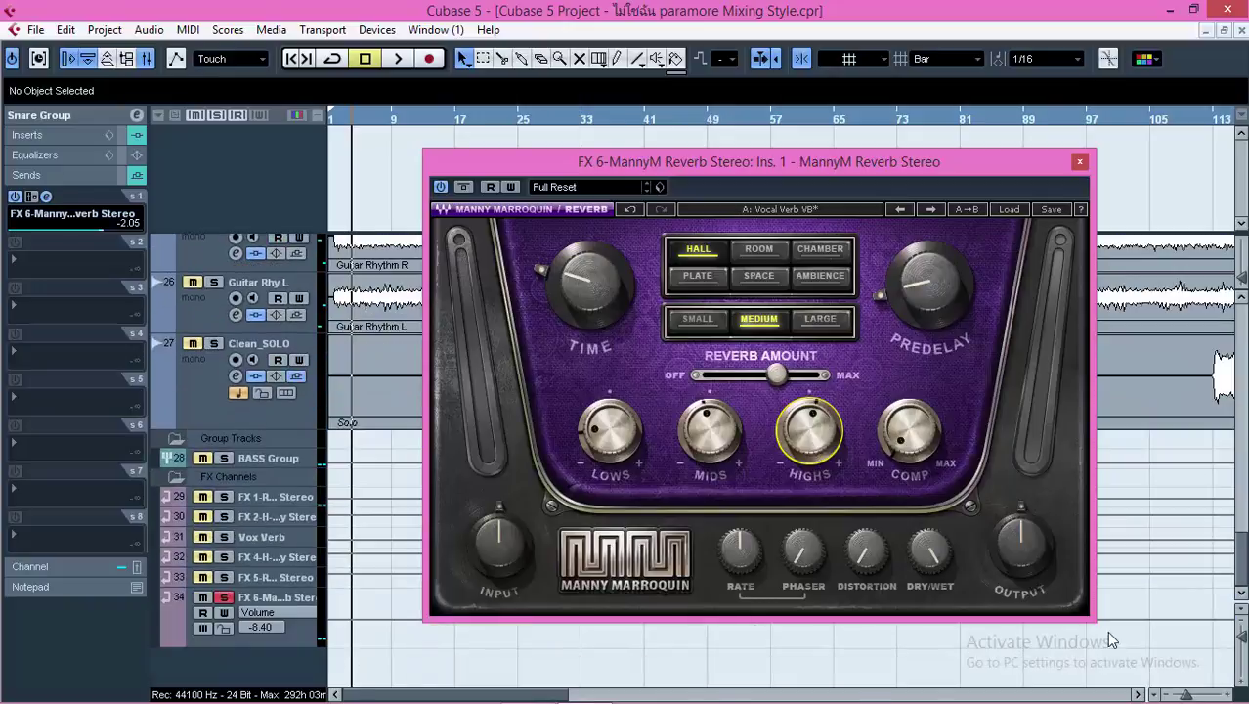
left_click(273, 523)
left_click(275, 534)
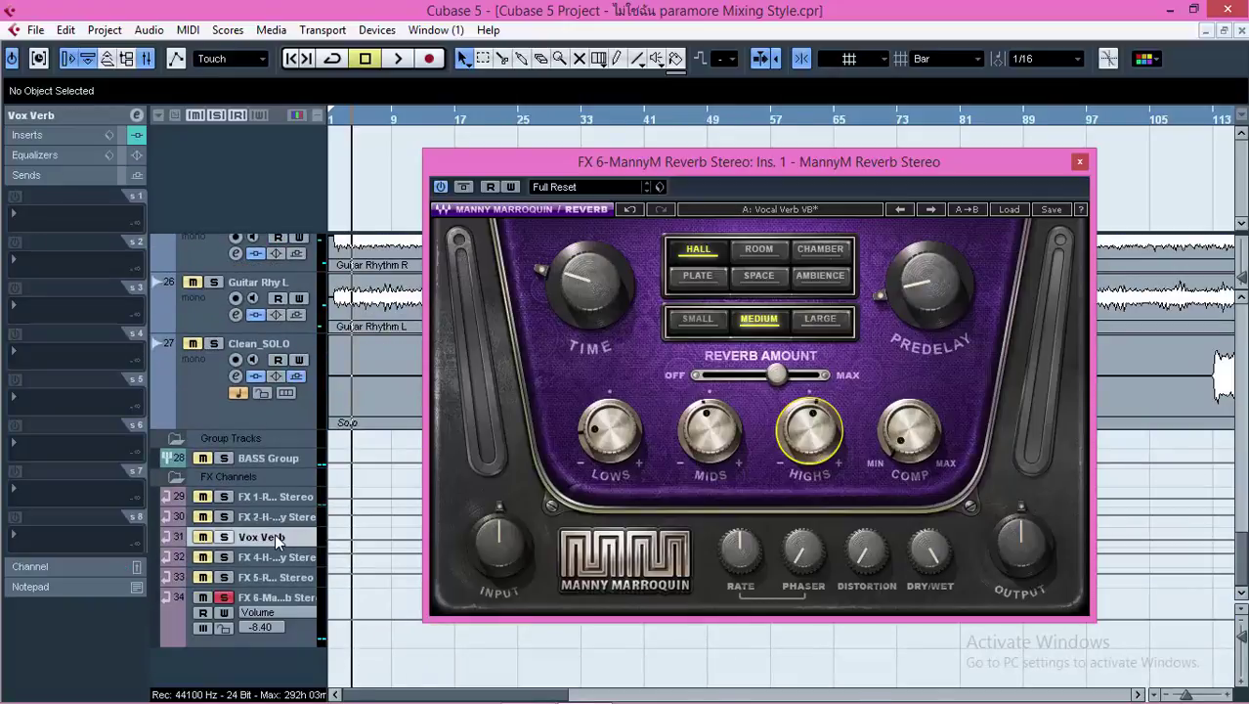
Review the Small Hall settings of the RVerb insert on the FX 1 channel beside the MannyM Reverb, and close the RVerb window.
left_click(262, 493)
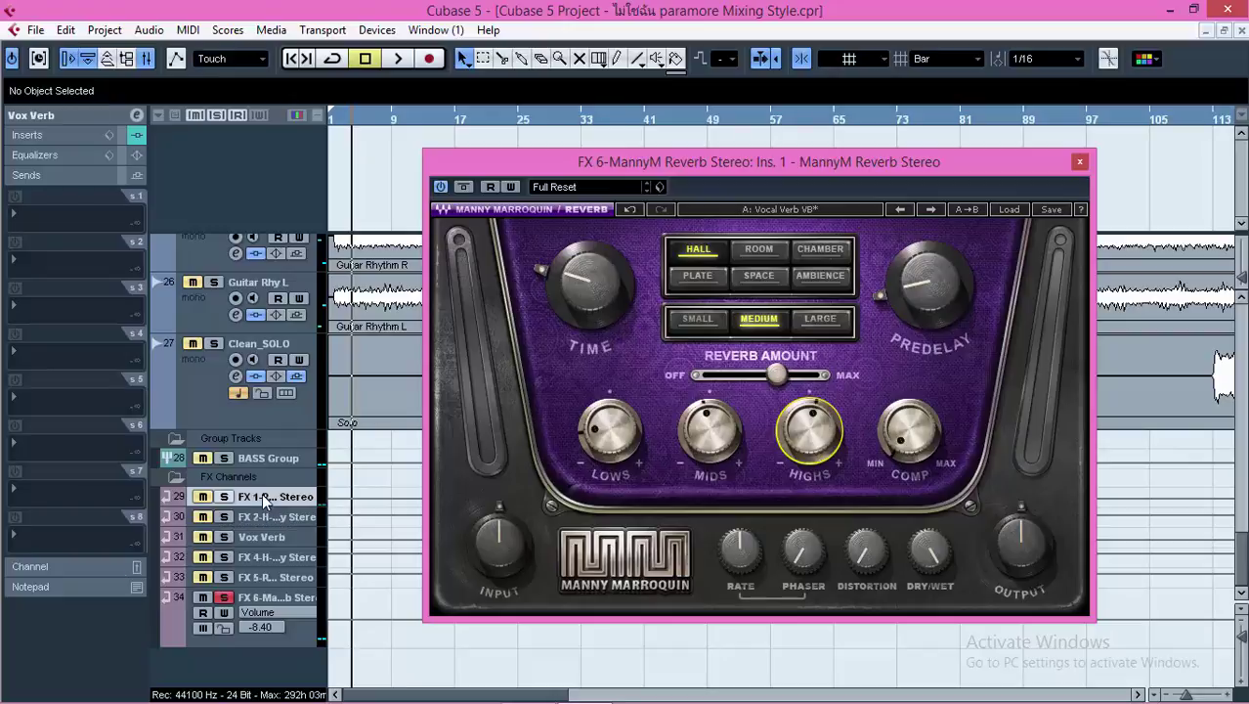
left_click(35, 138)
left_click(45, 158)
left_click_drag(501, 200, 139, 195)
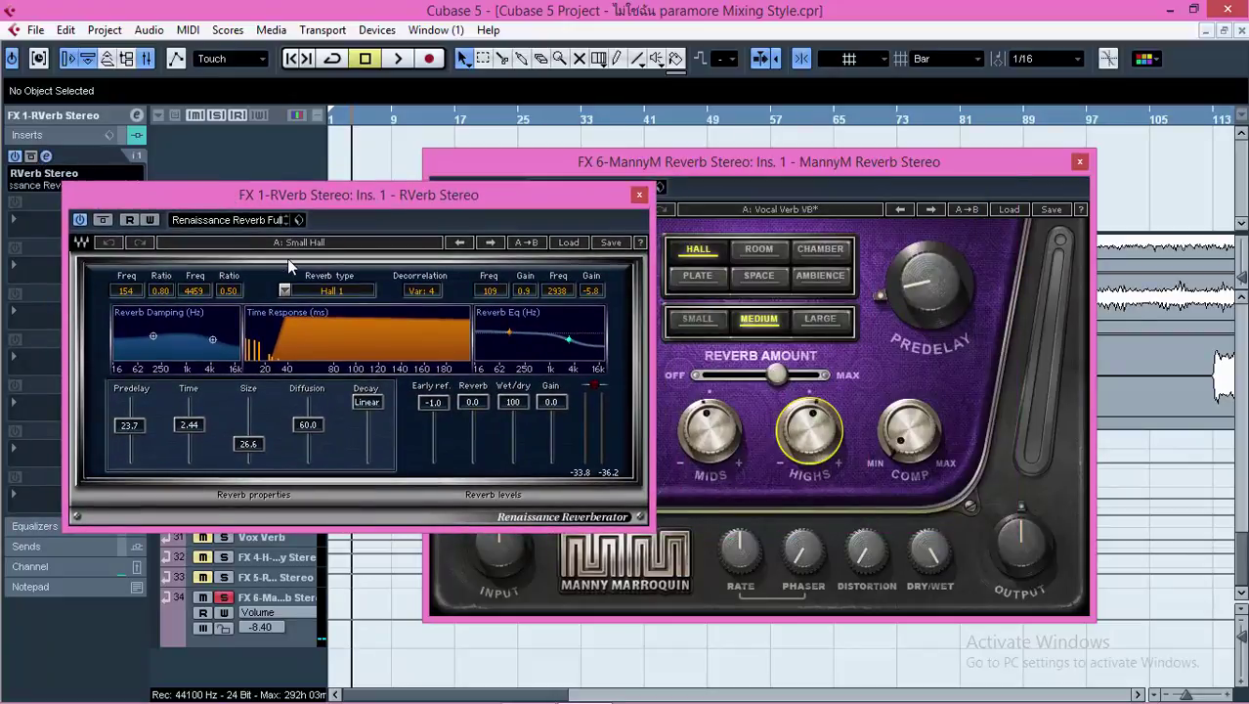
left_click_drag(761, 167, 881, 139)
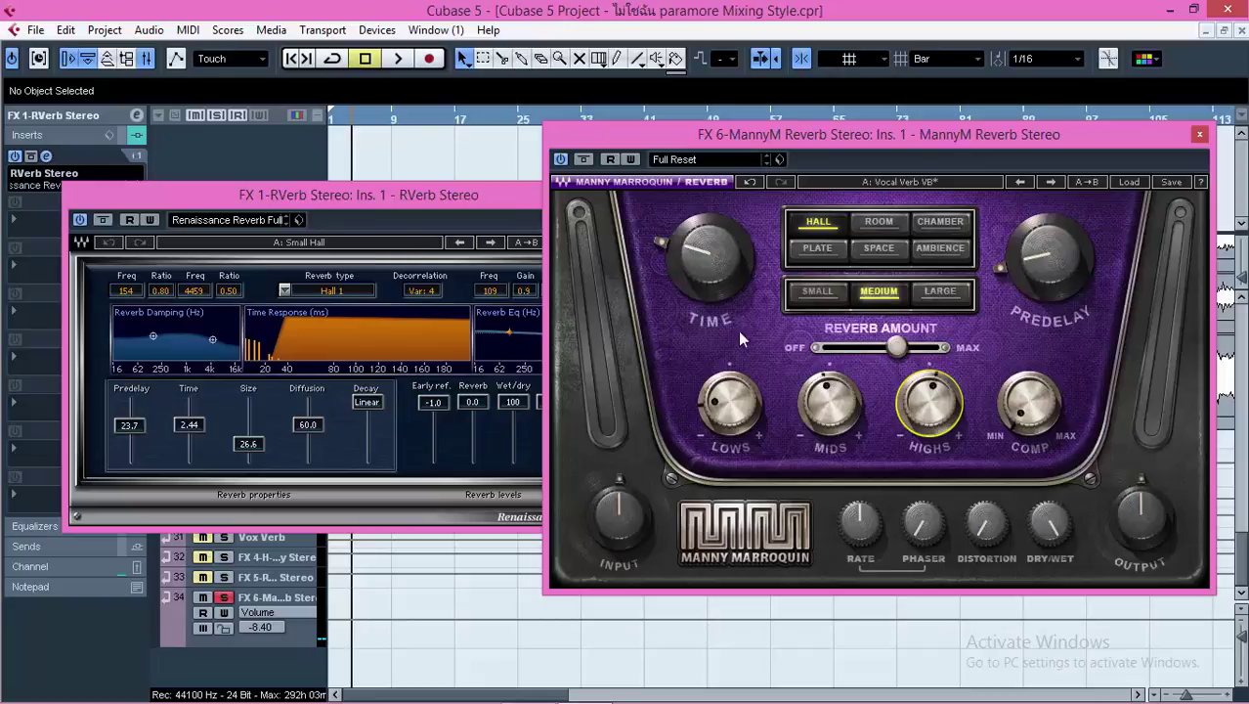
left_click_drag(395, 203, 323, 191)
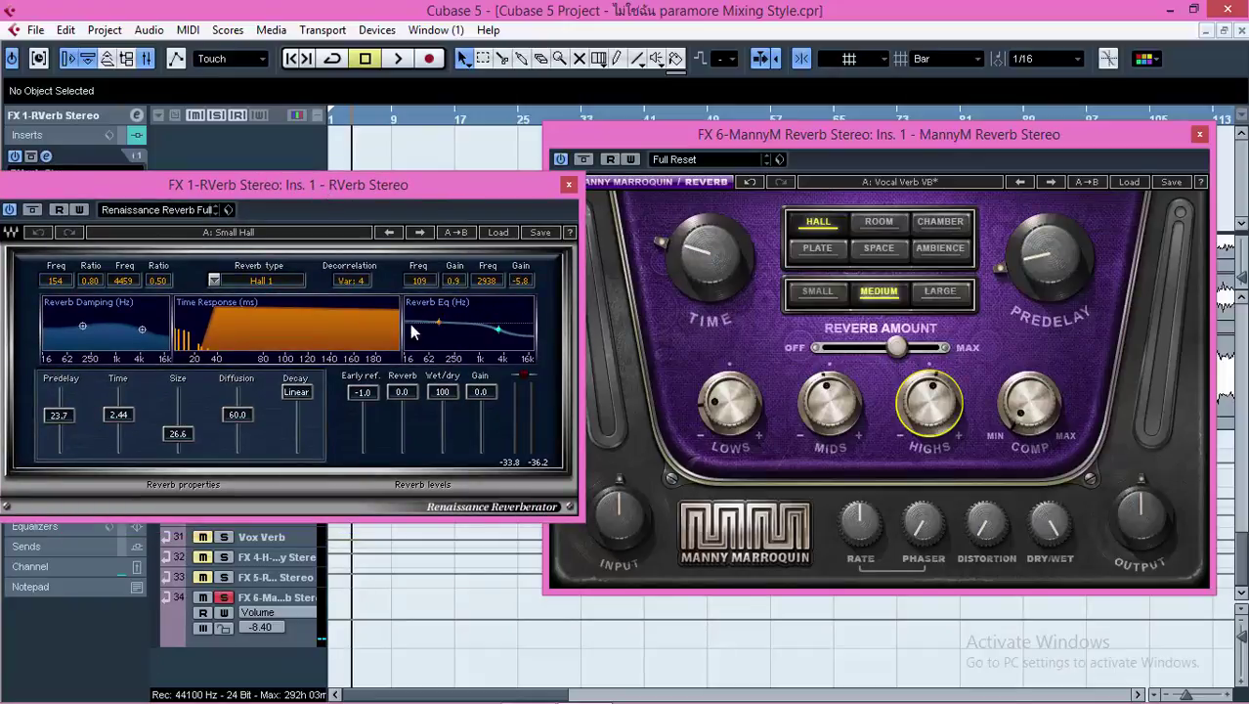
left_click(568, 186)
left_click_drag(661, 141, 557, 131)
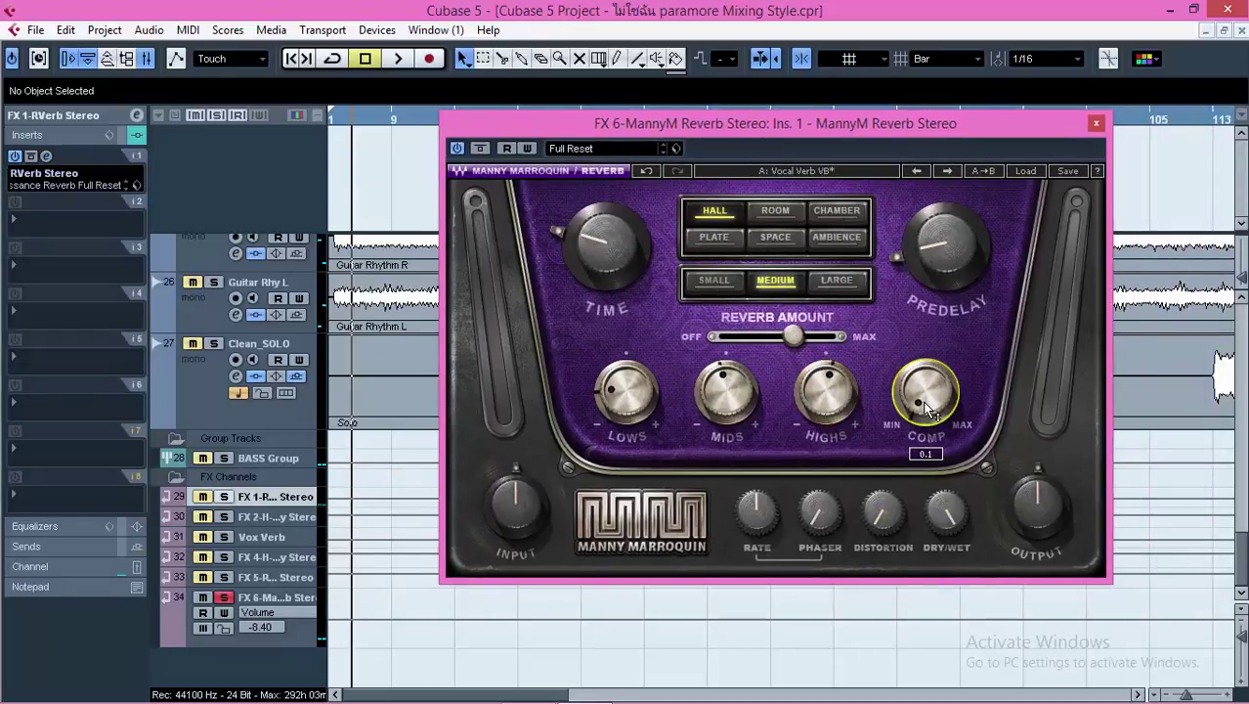
Raise the MannyM Reverb's COMP amount and fine-tune its HIGHS while listening to the song, and stop playback.
left_click_drag(927, 411, 926, 352)
key("space")
left_click_drag(927, 410, 927, 385)
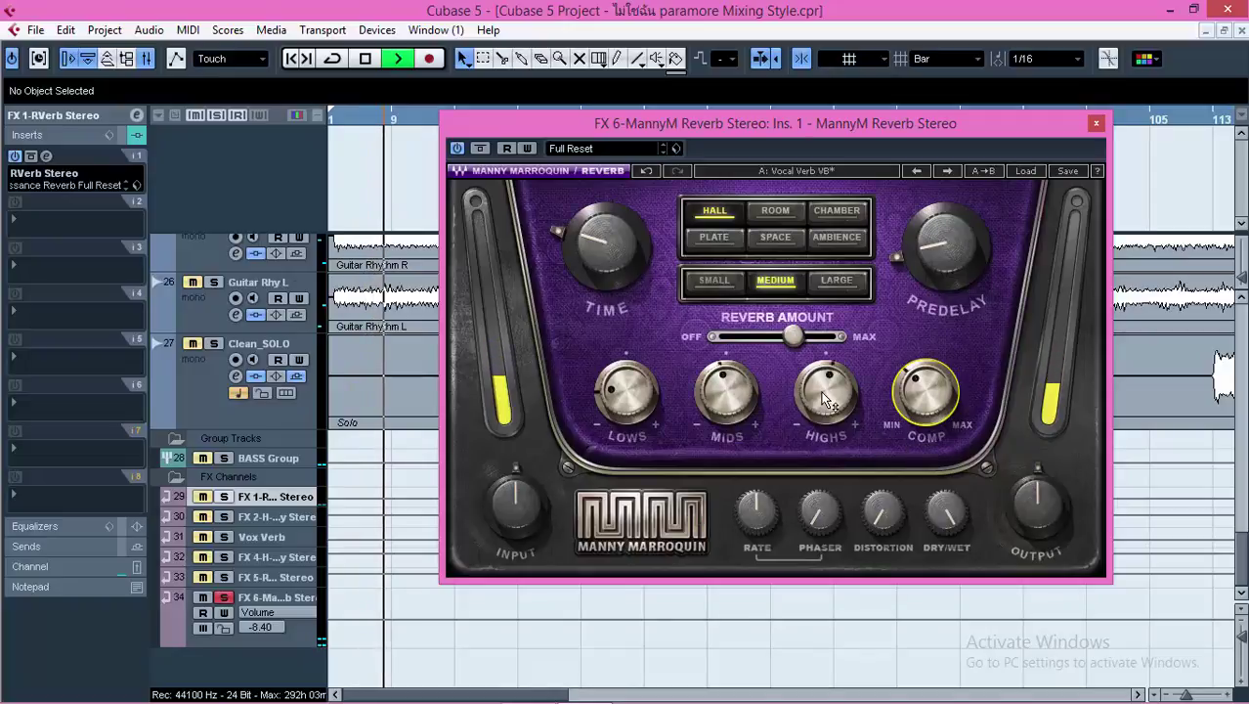
left_click_drag(824, 399, 824, 388)
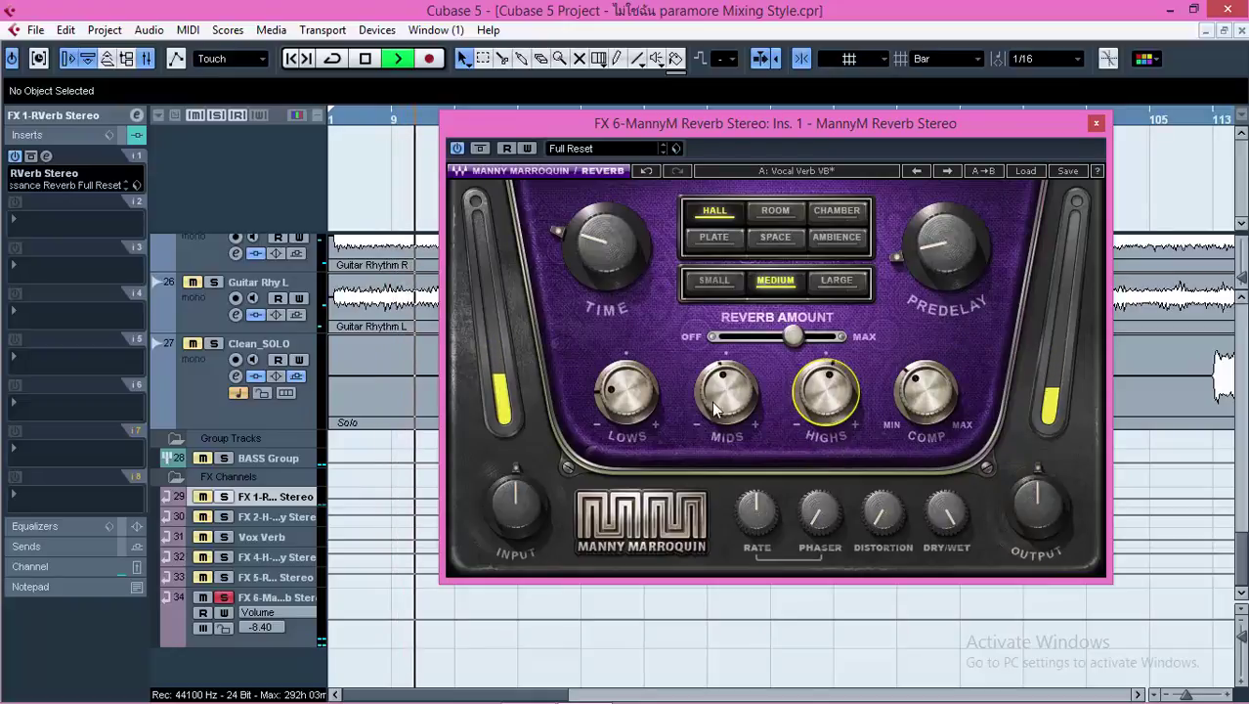
mouse_move(712, 399)
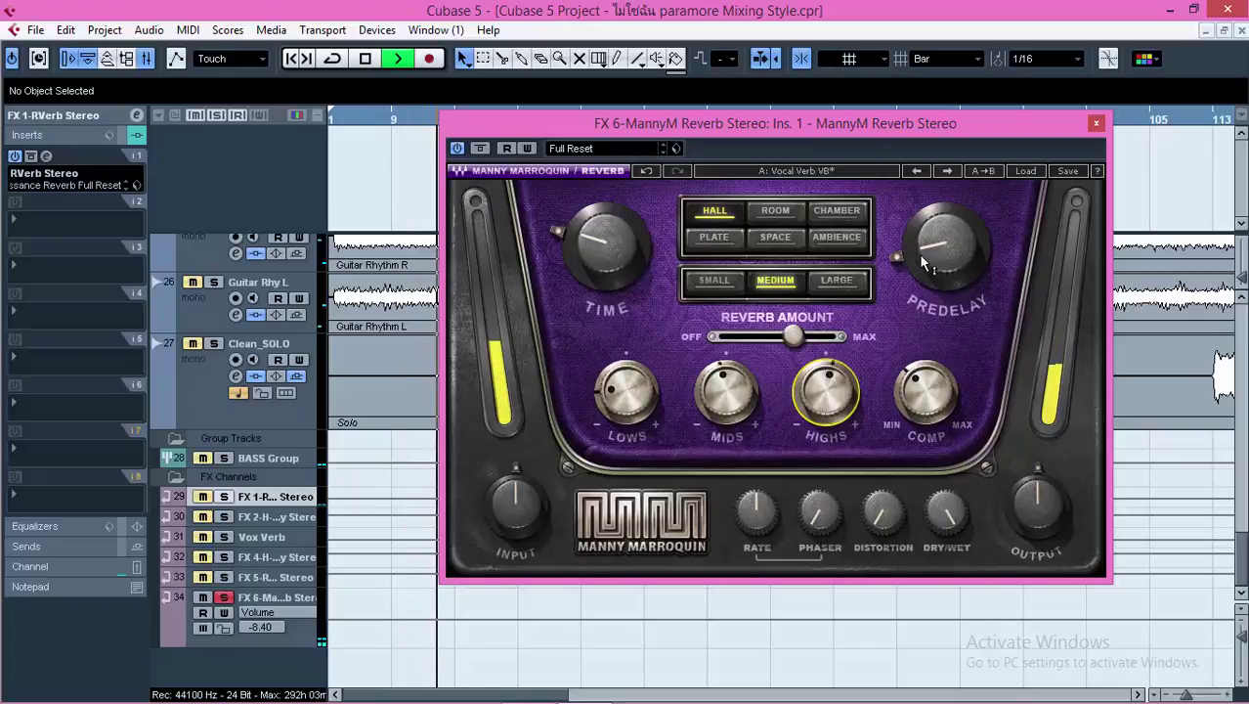
mouse_move(944, 262)
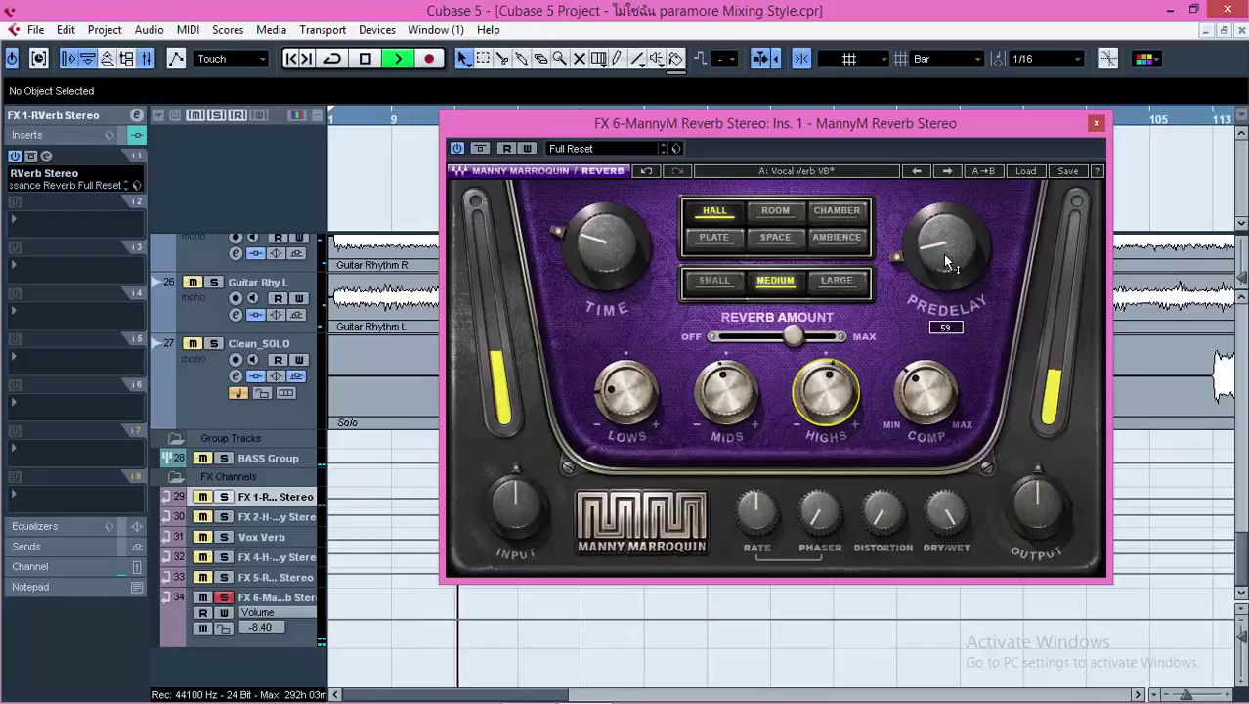
key("space")
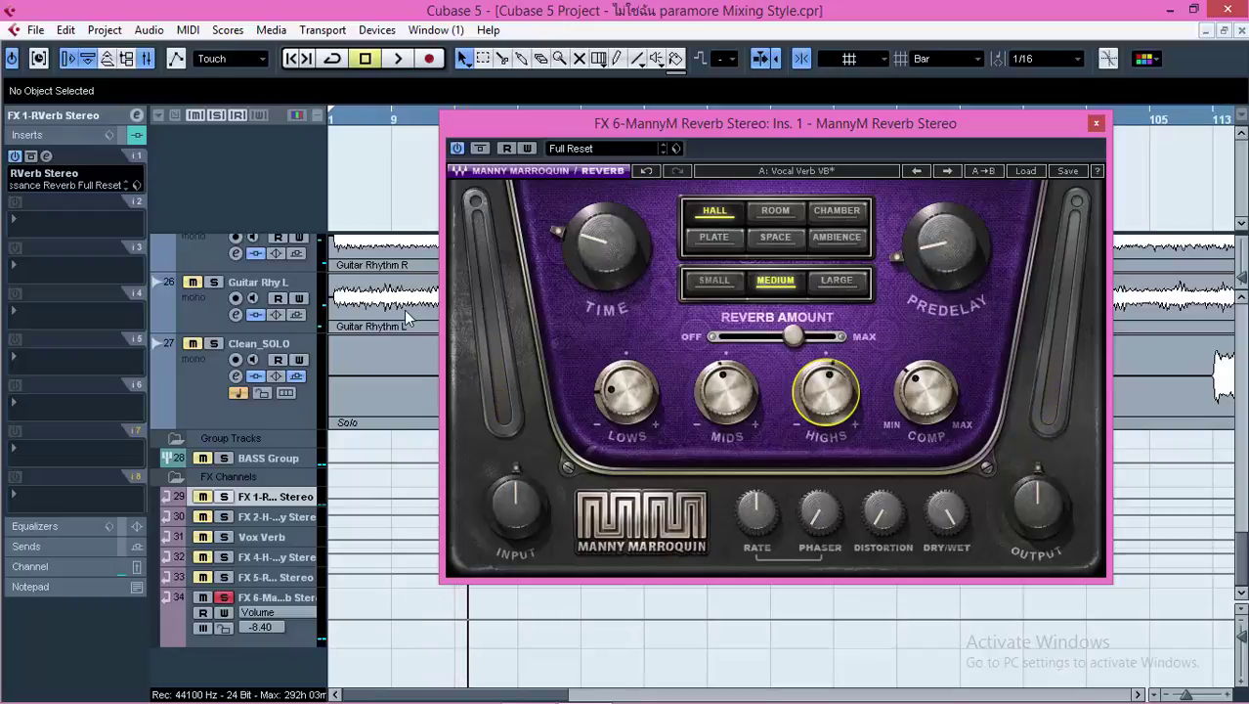
Close the MannyM Reverb window and set the playback position back near the start of the song.
left_click_drag(973, 124, 933, 130)
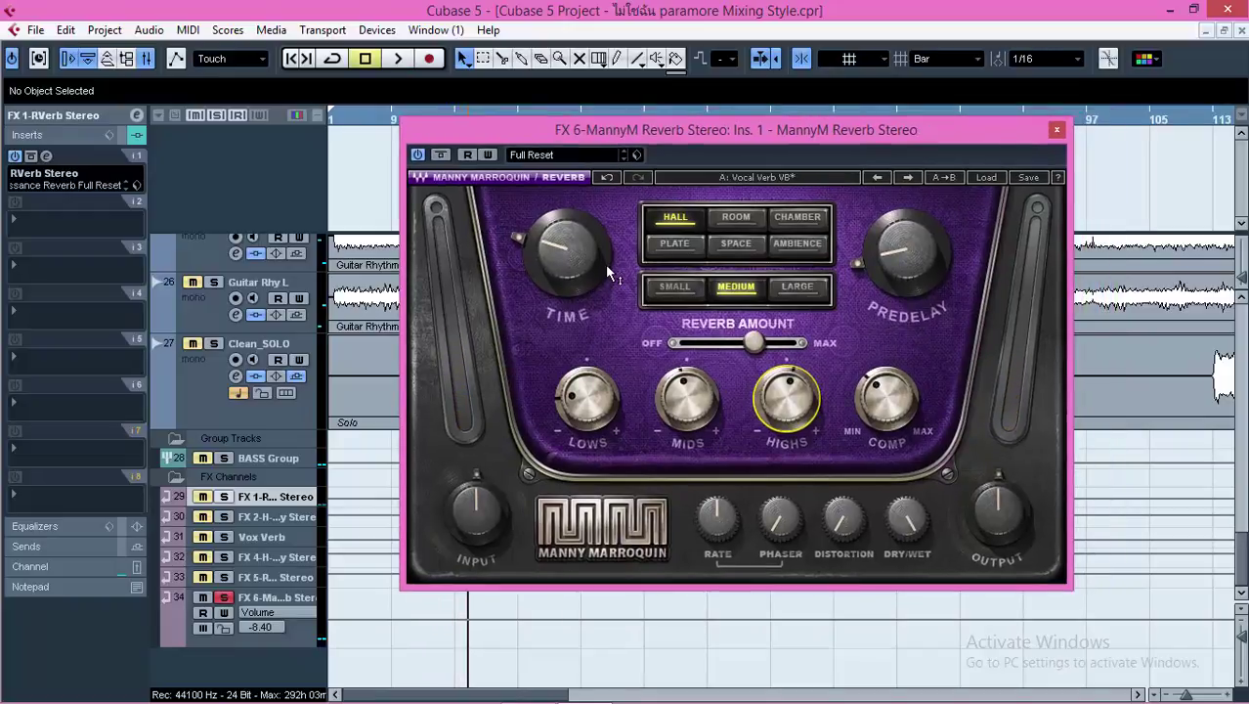
key("F3")
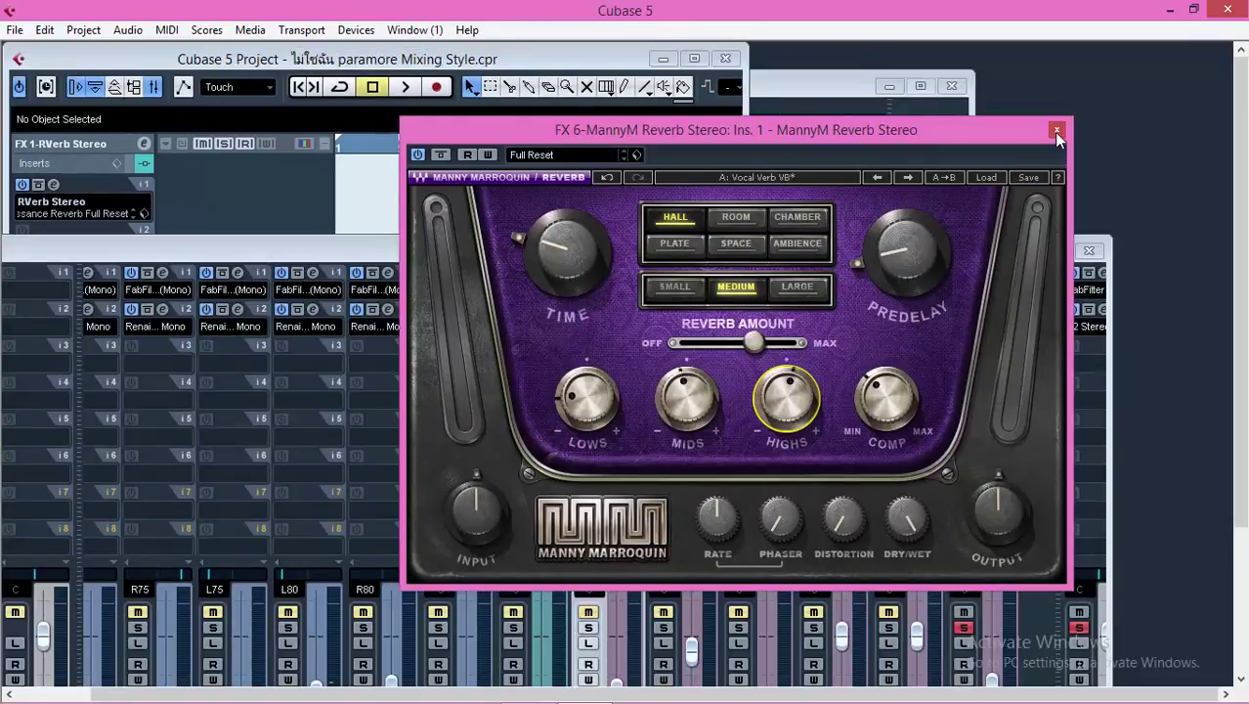
left_click(1057, 130)
double_click(591, 61)
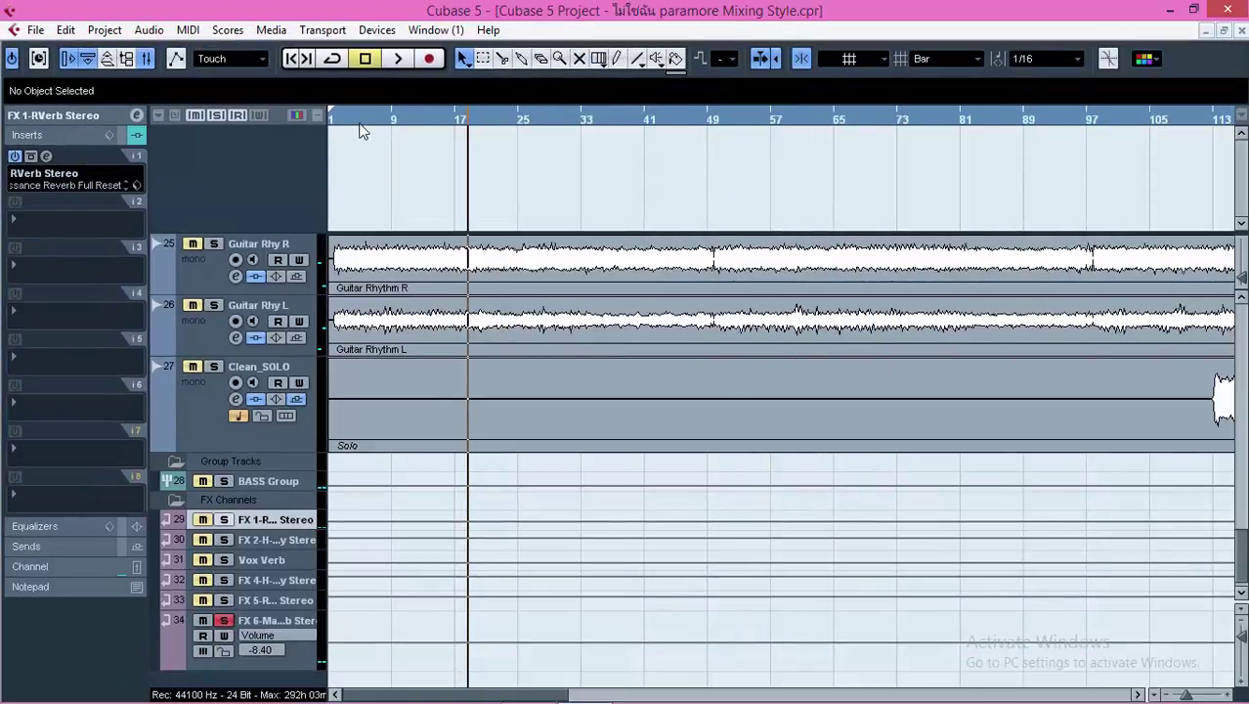
left_click(352, 127)
Open the mixer and balance the FX 6 MannyM Reverb channel fader during playback, trying -10.56 and settling at -9.55.
key("F3")
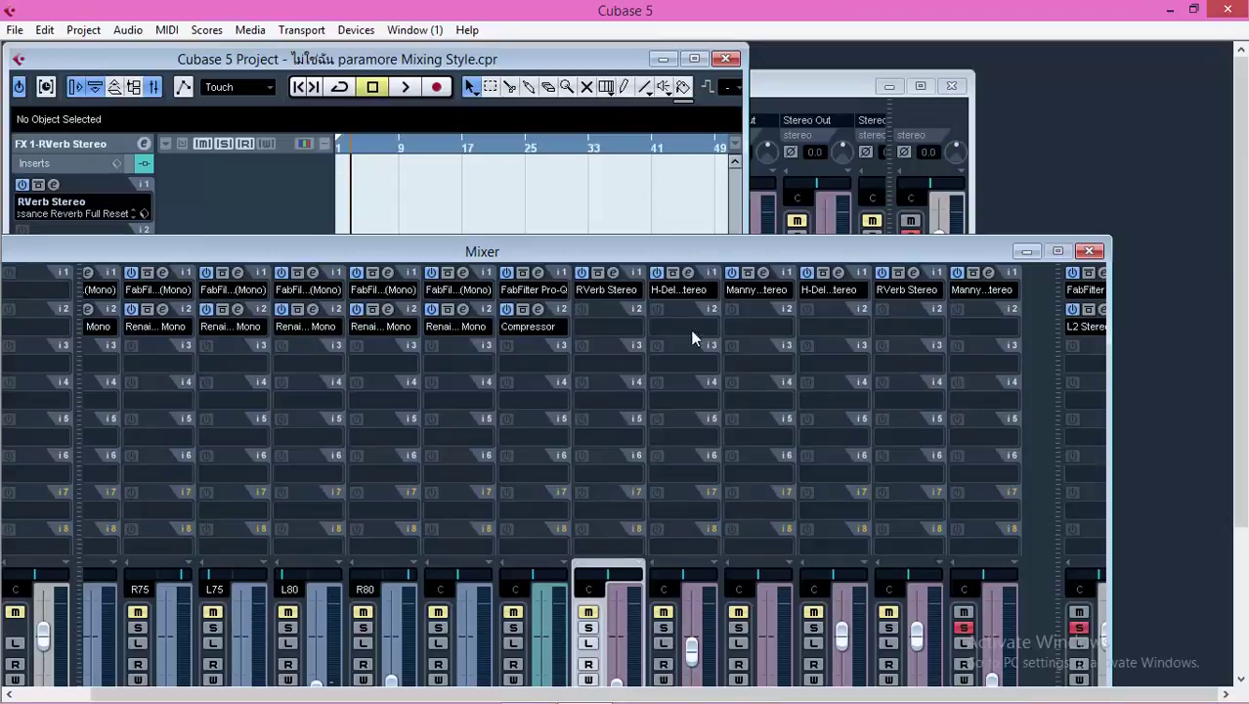
left_click_drag(665, 259, 504, 131)
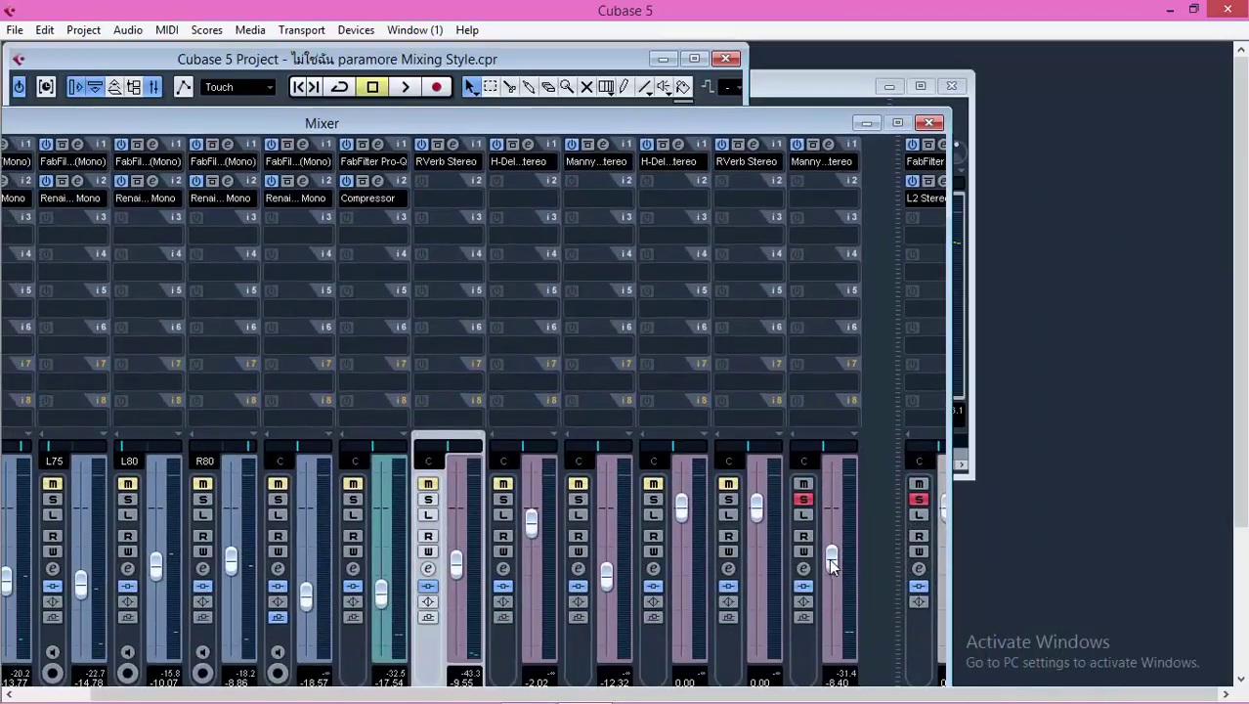
key("space")
mouse_move(832, 564)
left_mouse_down()
mouse_move(831, 504)
mouse_move(833, 587)
mouse_move(837, 574)
left_mouse_up()
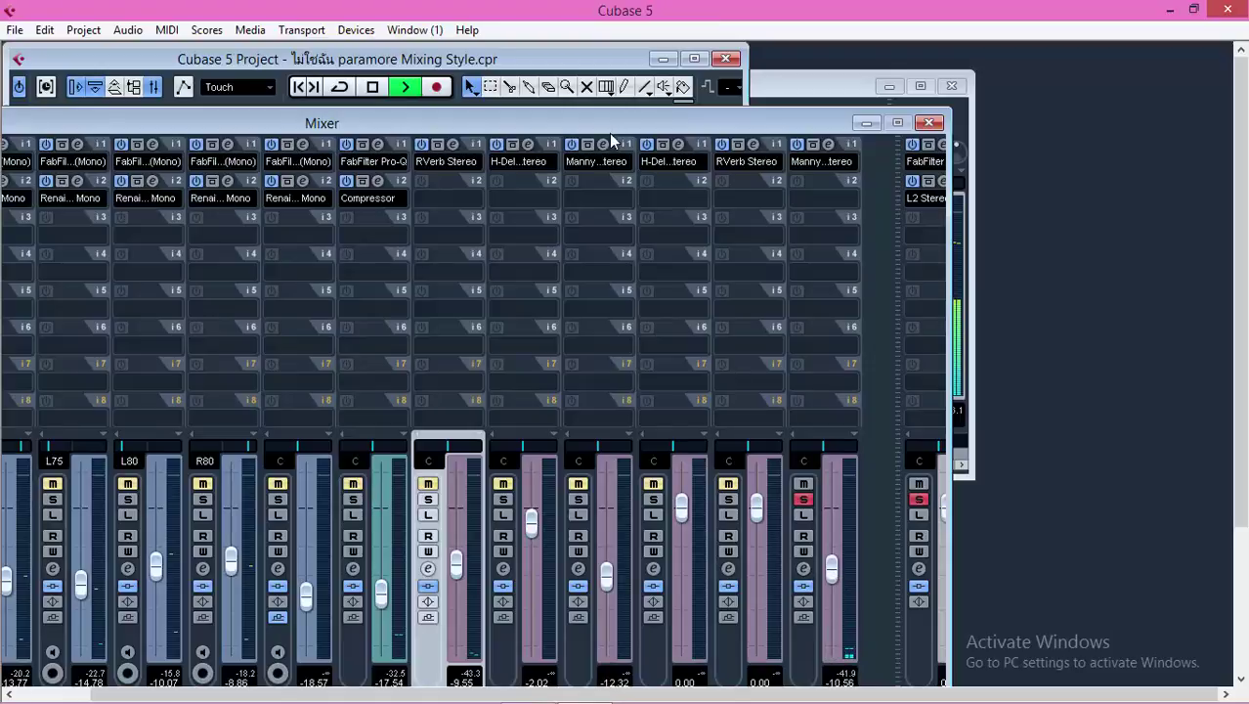
left_click_drag(611, 122, 663, 42)
left_click_drag(888, 513, 880, 494)
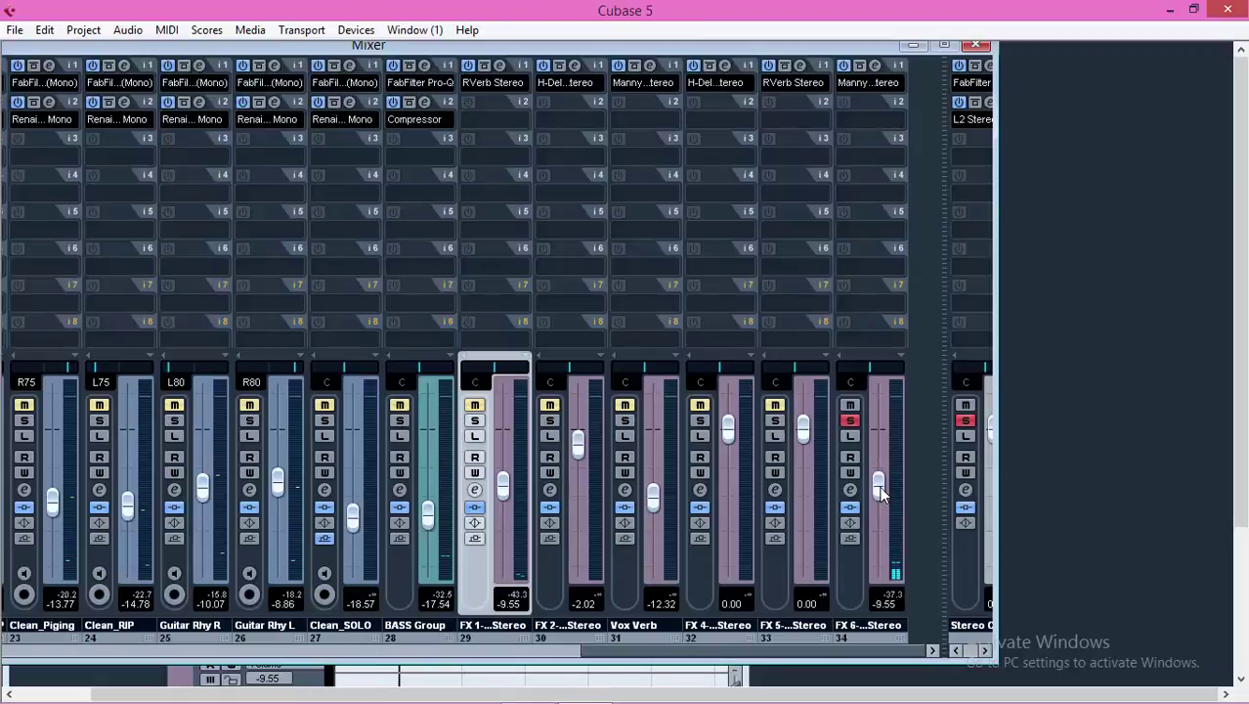